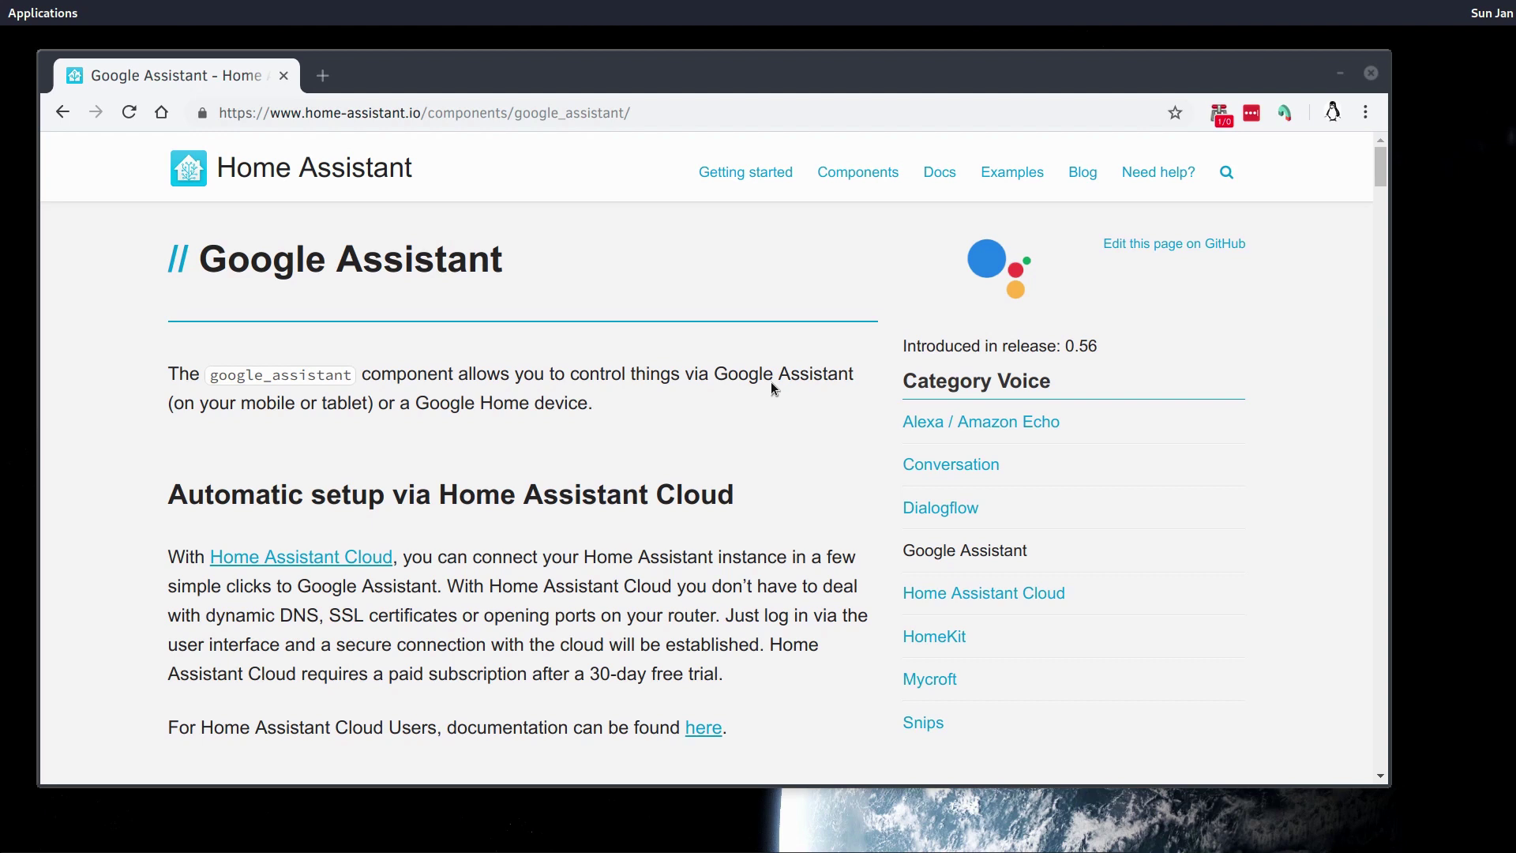
Step: Scroll the docs to First time setup and move the new Actions on Google console window into place
{"action": "scroll", "coordinate": [916, 548], "scroll_direction": "down", "scroll_amount": 8}
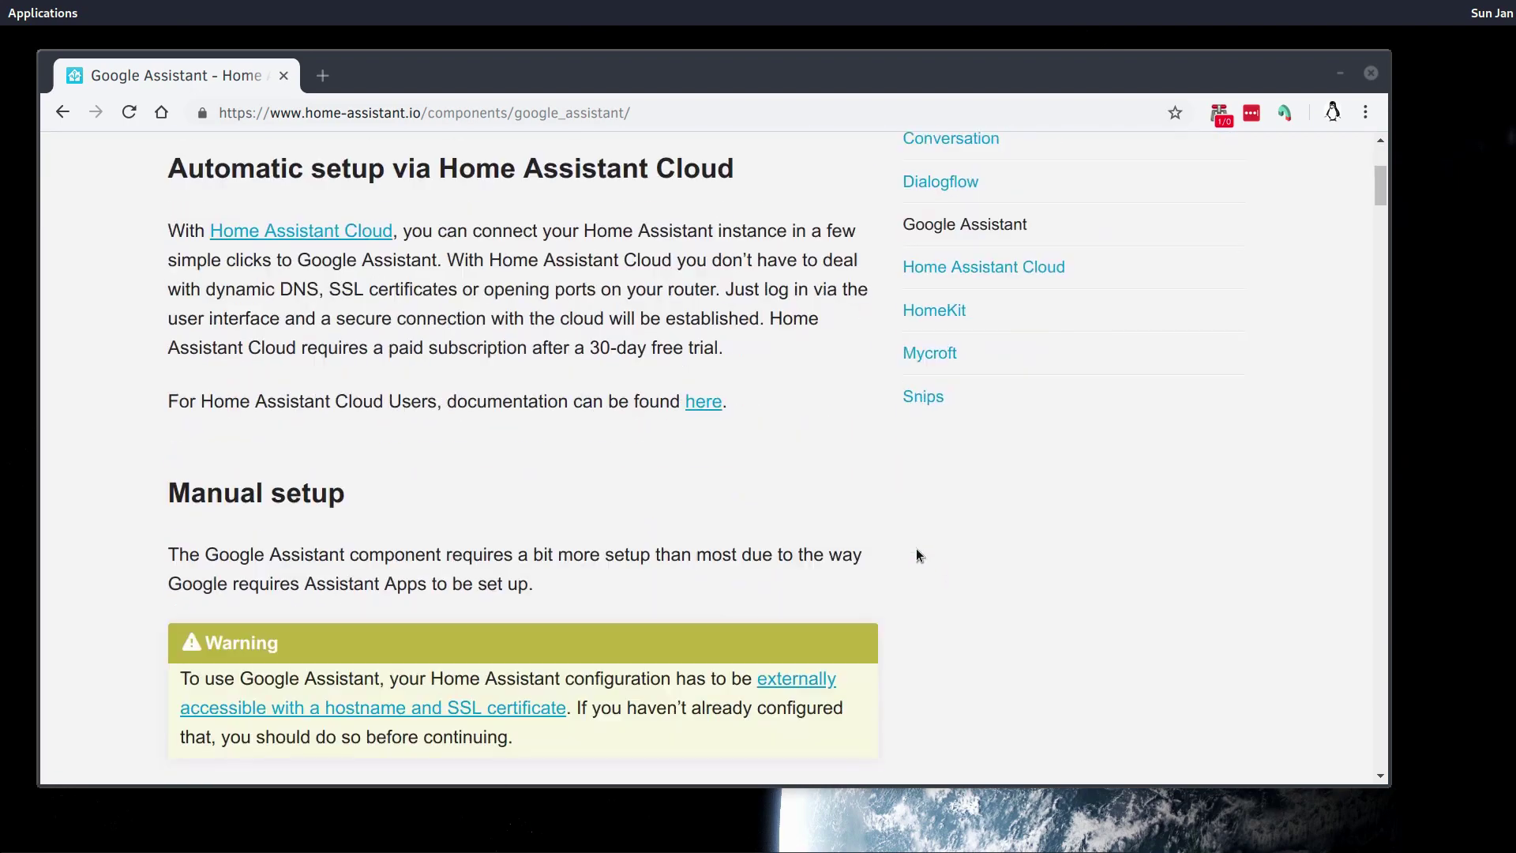
{"action": "scroll", "coordinate": [916, 546], "scroll_direction": "down", "scroll_amount": 2}
{"action": "scroll", "coordinate": [917, 532], "scroll_direction": "up", "scroll_amount": 8}
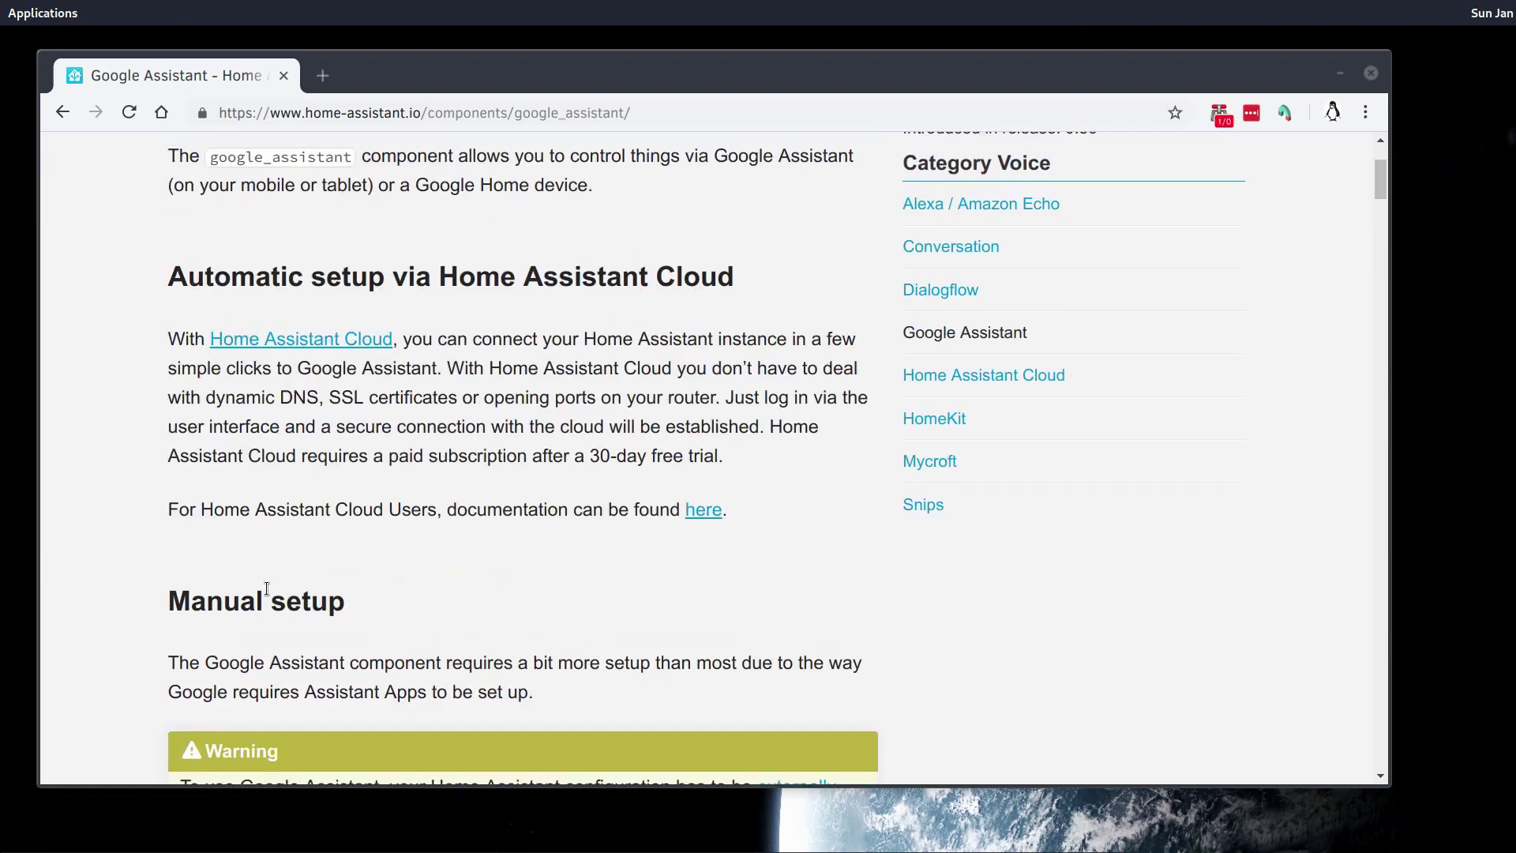
{"action": "scroll", "coordinate": [342, 648], "scroll_direction": "down", "scroll_amount": 15}
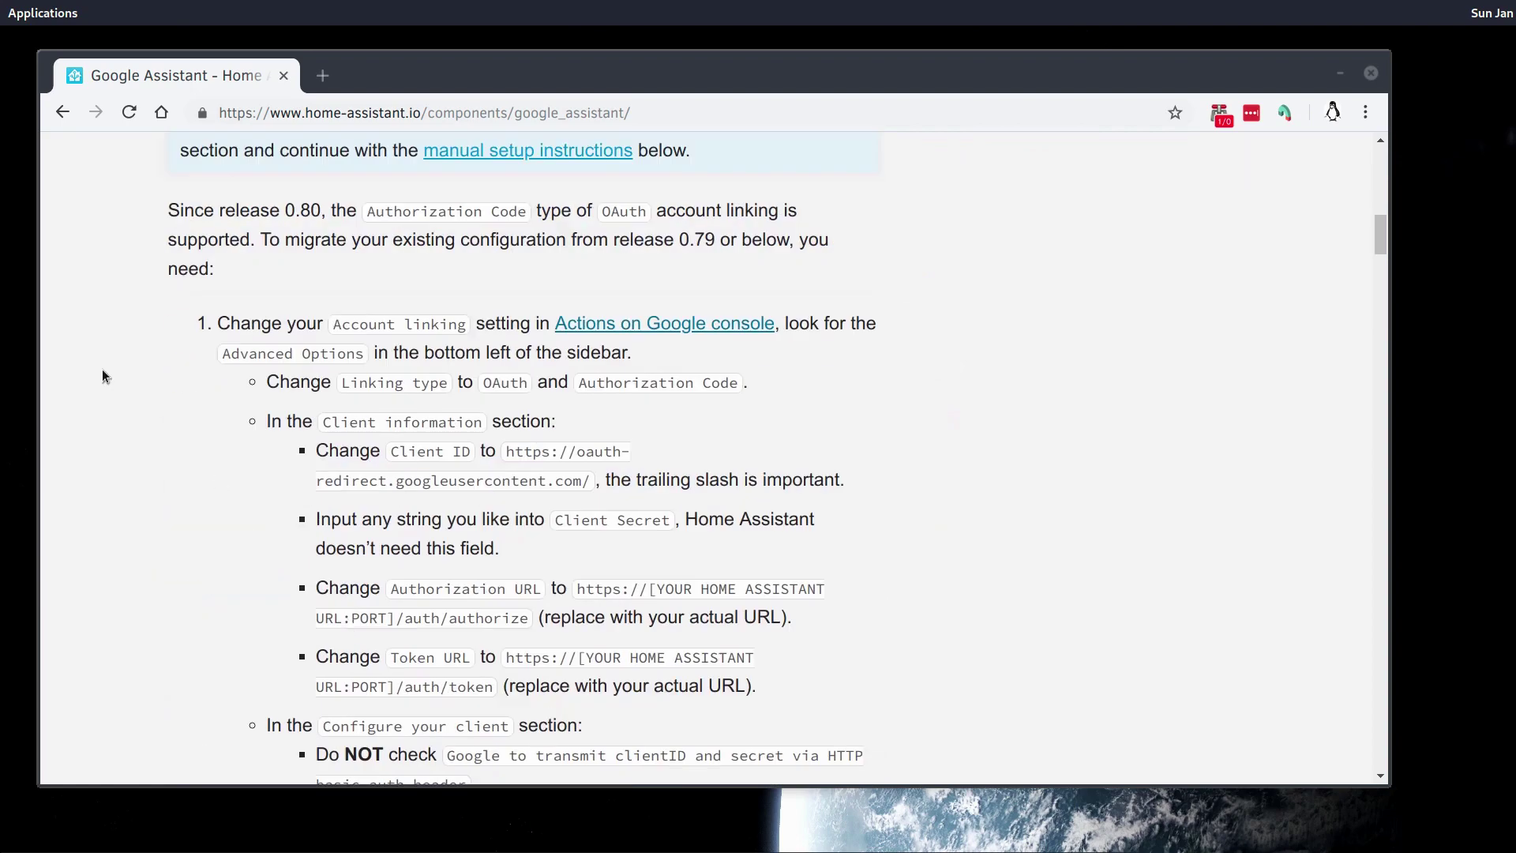
{"action": "scroll", "coordinate": [259, 345], "scroll_direction": "down", "scroll_amount": 11}
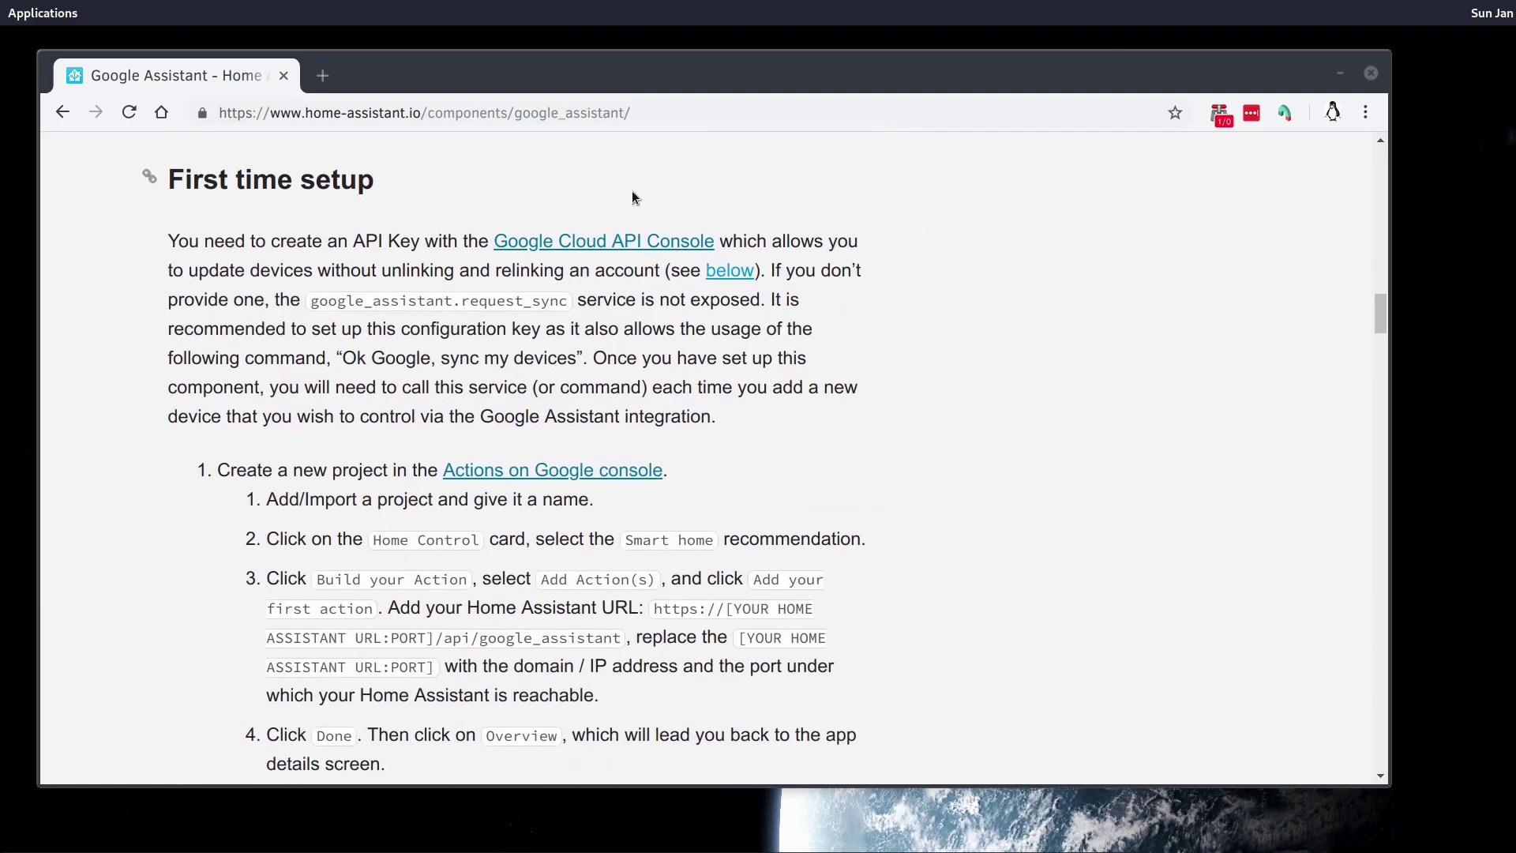
{"action": "scroll", "coordinate": [541, 362], "scroll_direction": "up", "scroll_amount": 8}
{"action": "scroll", "coordinate": [349, 377], "scroll_direction": "down", "scroll_amount": 5}
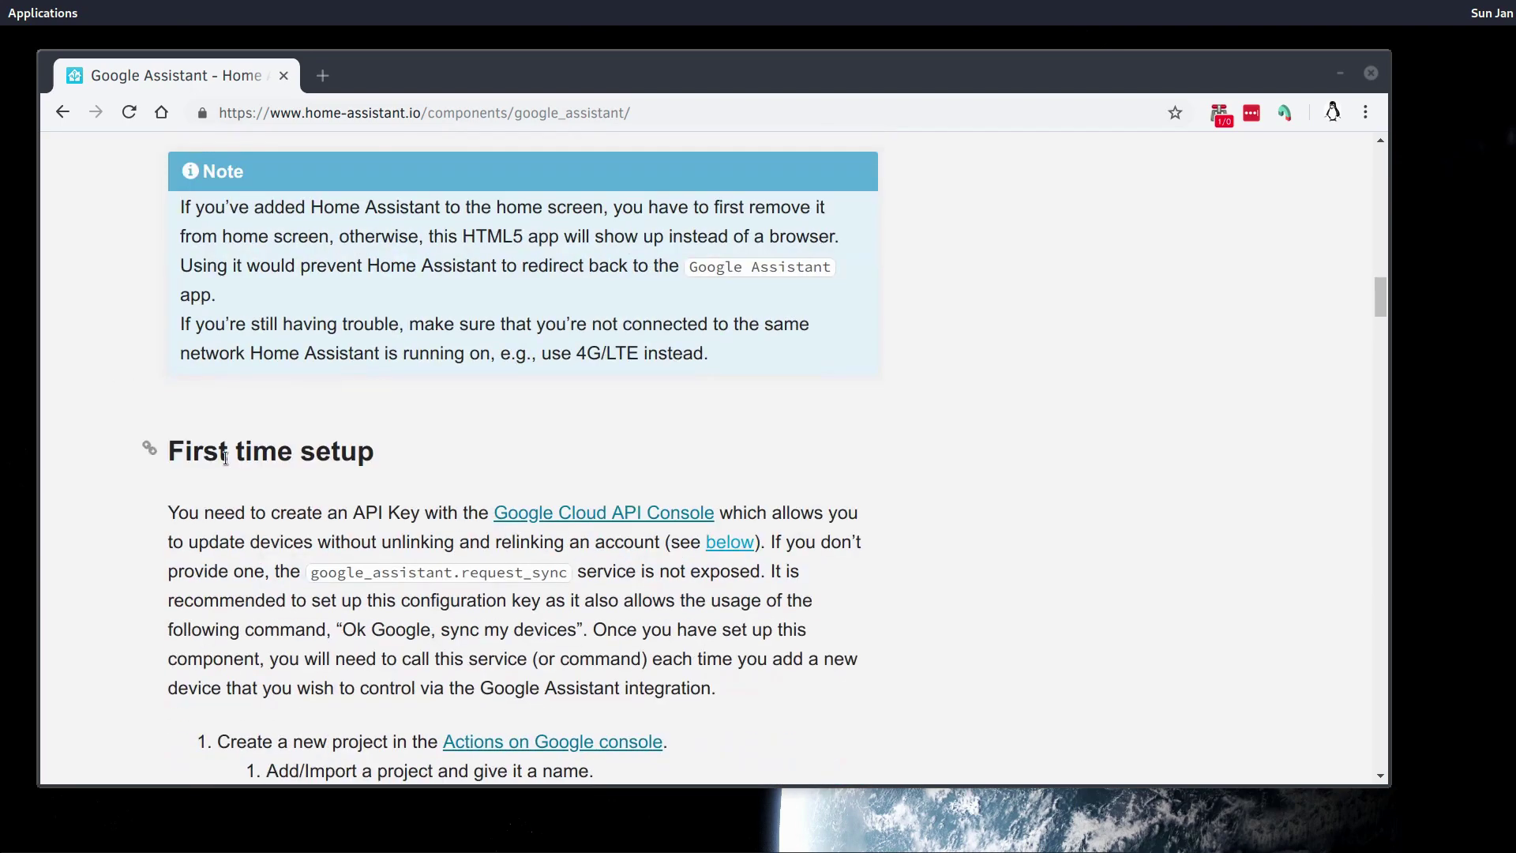
{"action": "scroll", "coordinate": [226, 458], "scroll_direction": "down", "scroll_amount": 7}
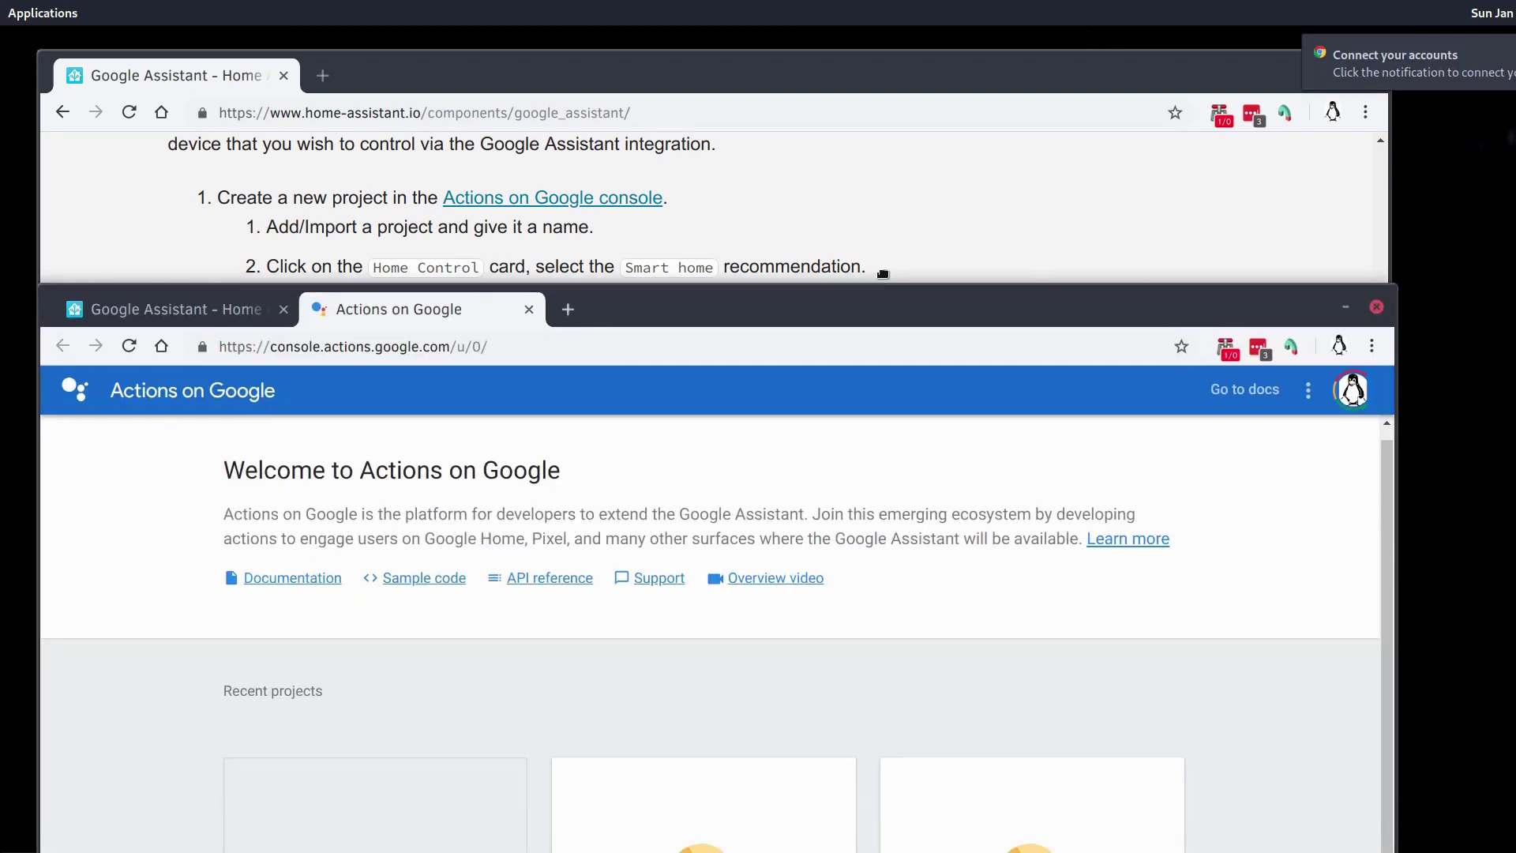
{"action": "left_click_drag", "start_coordinate": [885, 308], "coordinate": [884, 92]}
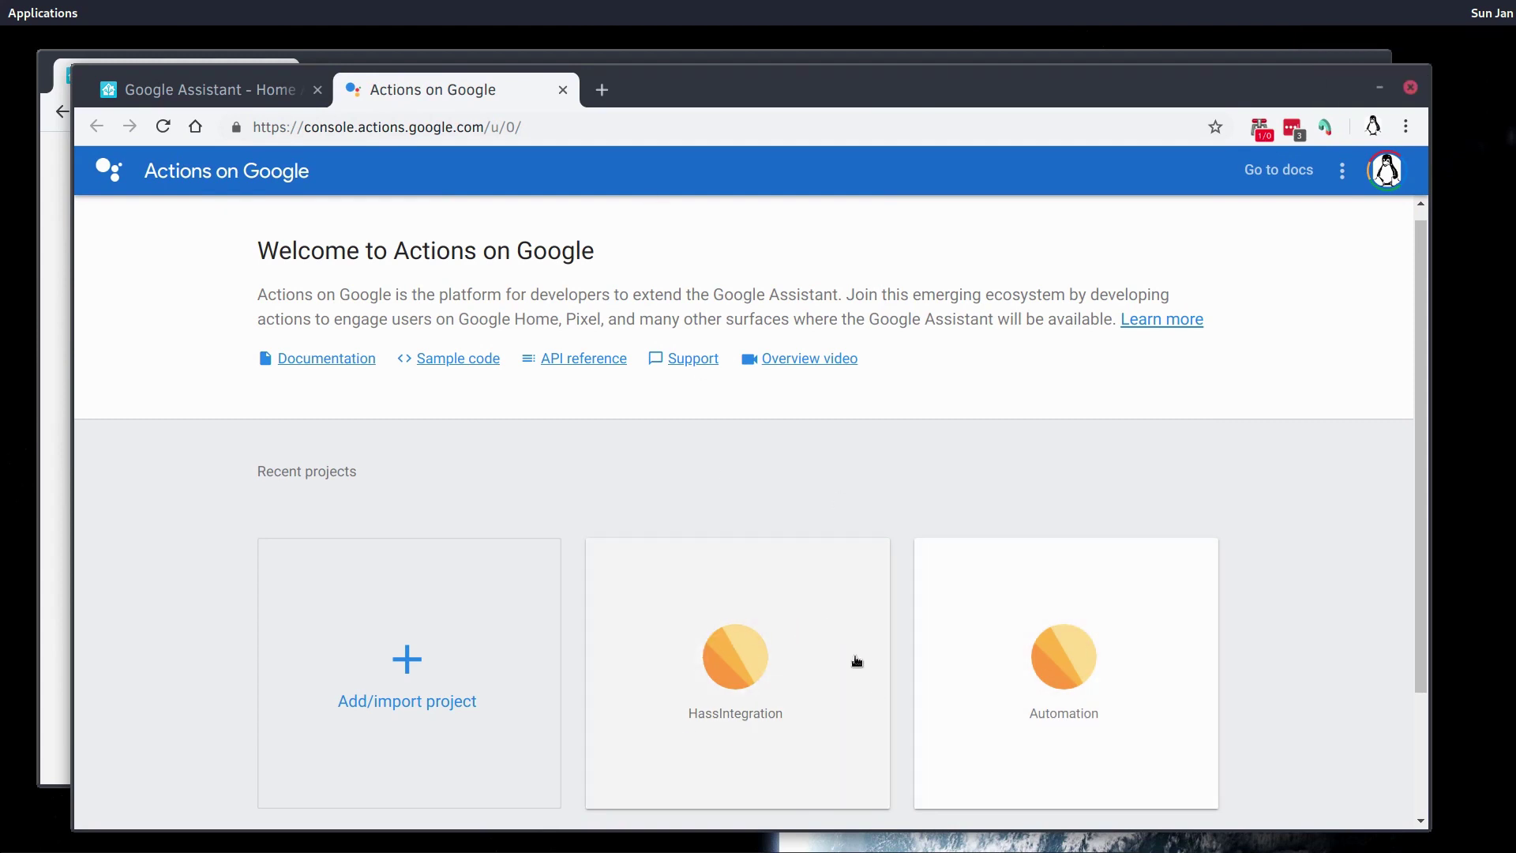
Step: Create a new Actions project named 'Home Assistant Integration'
{"action": "left_click", "coordinate": [426, 660]}
{"action": "left_click", "coordinate": [730, 453]}
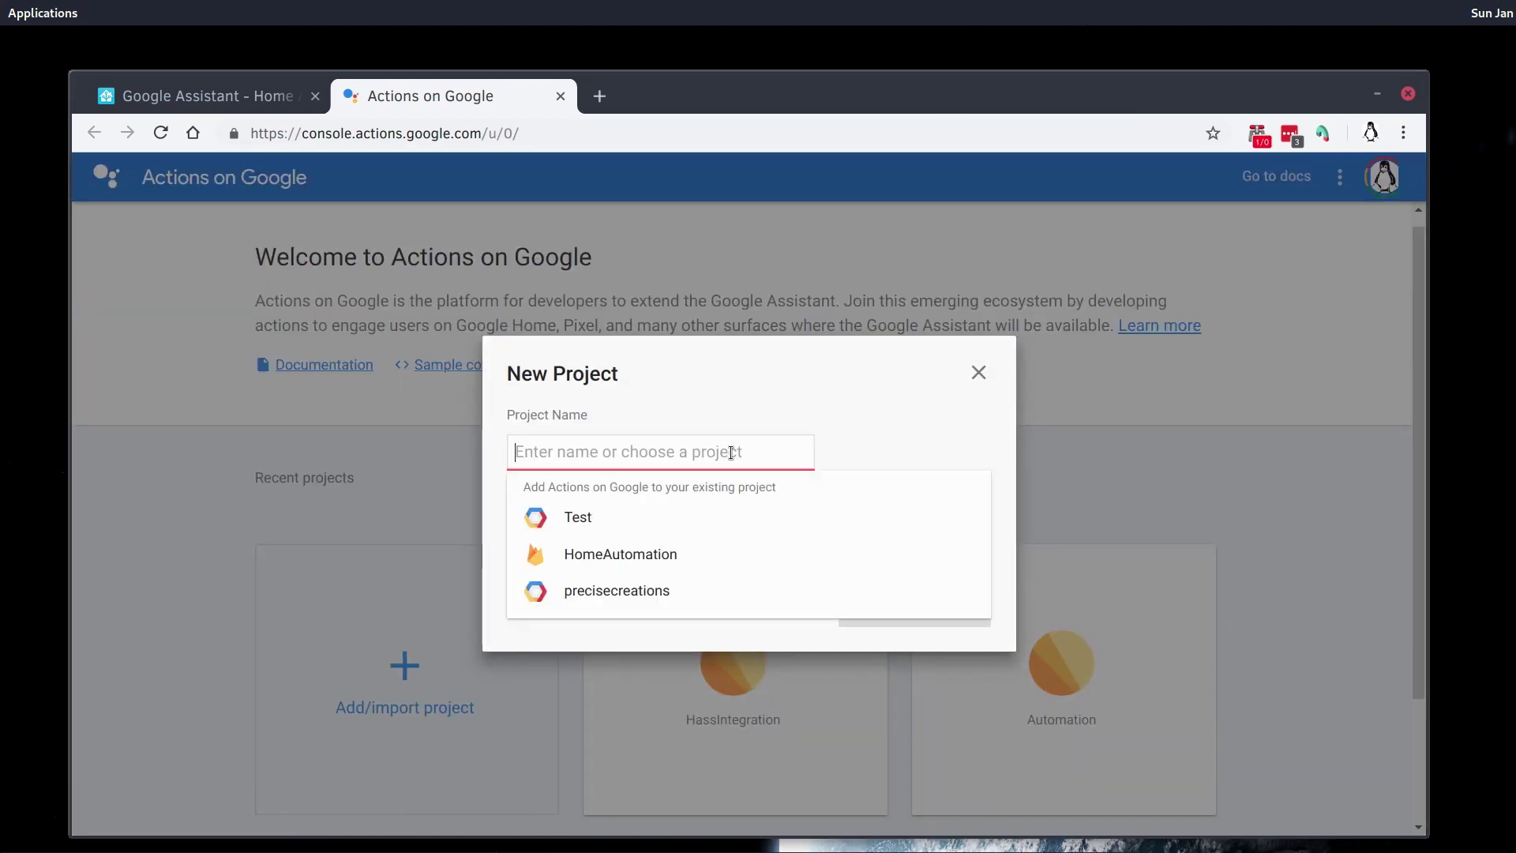
{"action": "type", "text": "Home A"}
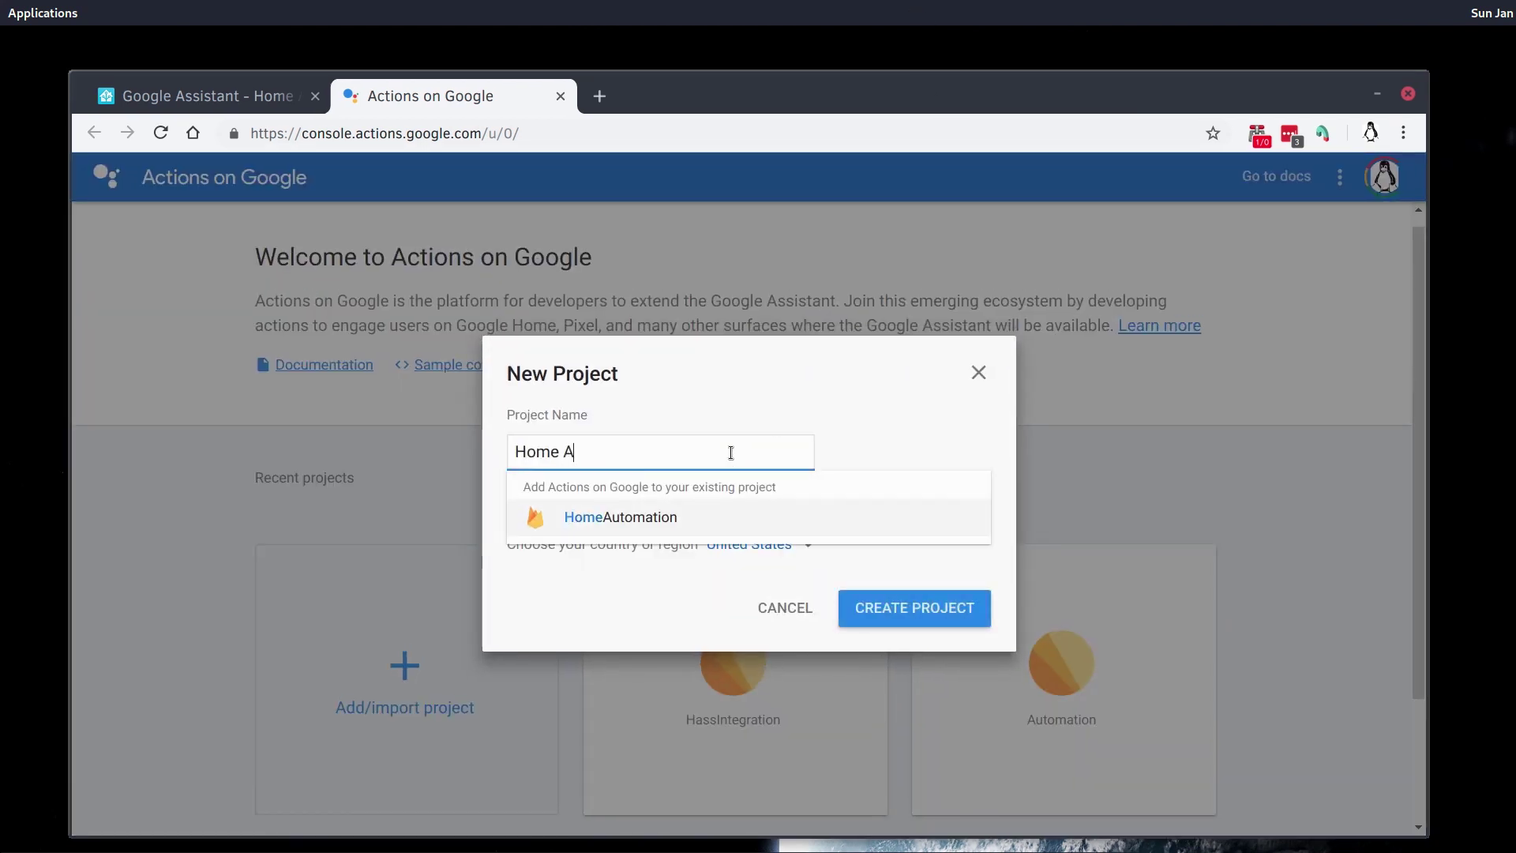
{"action": "type", "text": "ssistant Integ"}
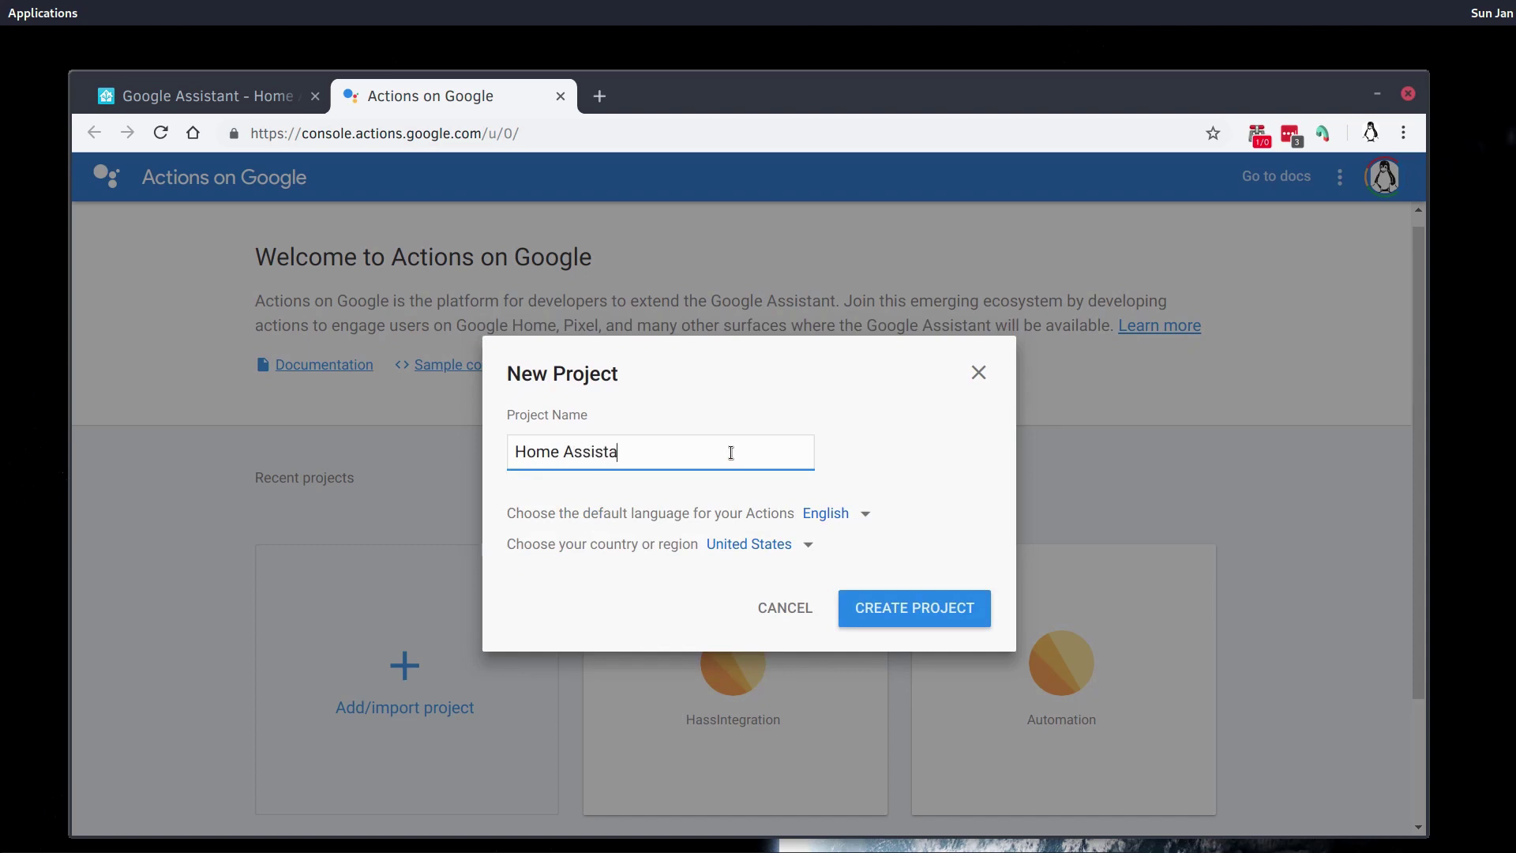
{"action": "type", "text": "ratiom"}
{"action": "key", "text": "BackSpace"}
{"action": "type", "text": "n"}
{"action": "left_click", "coordinate": [928, 612]}
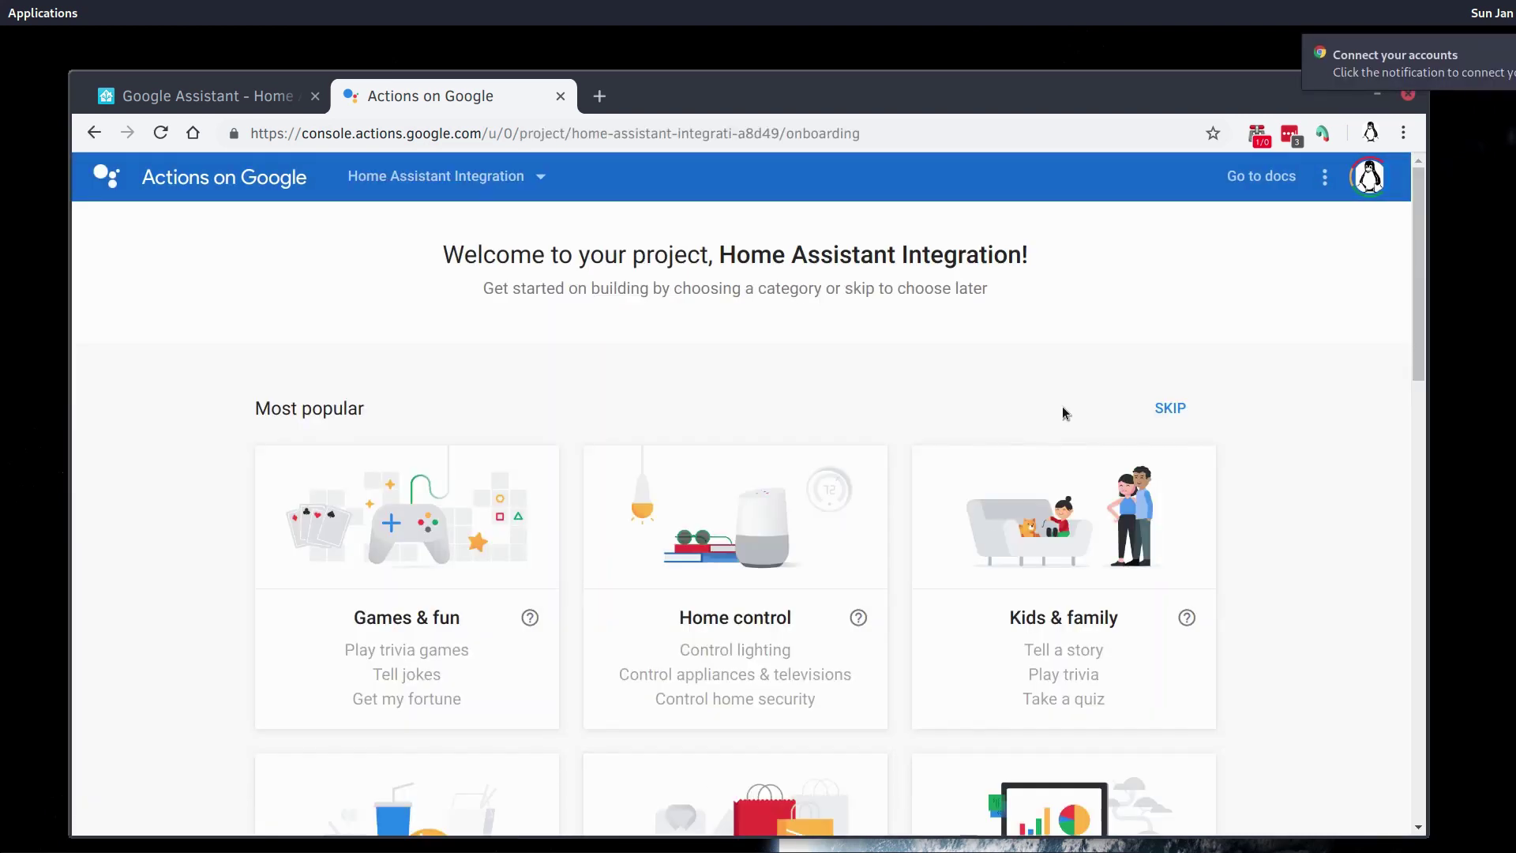
Step: Choose the Home control category and the Smart home project type
{"action": "left_click", "coordinate": [764, 543]}
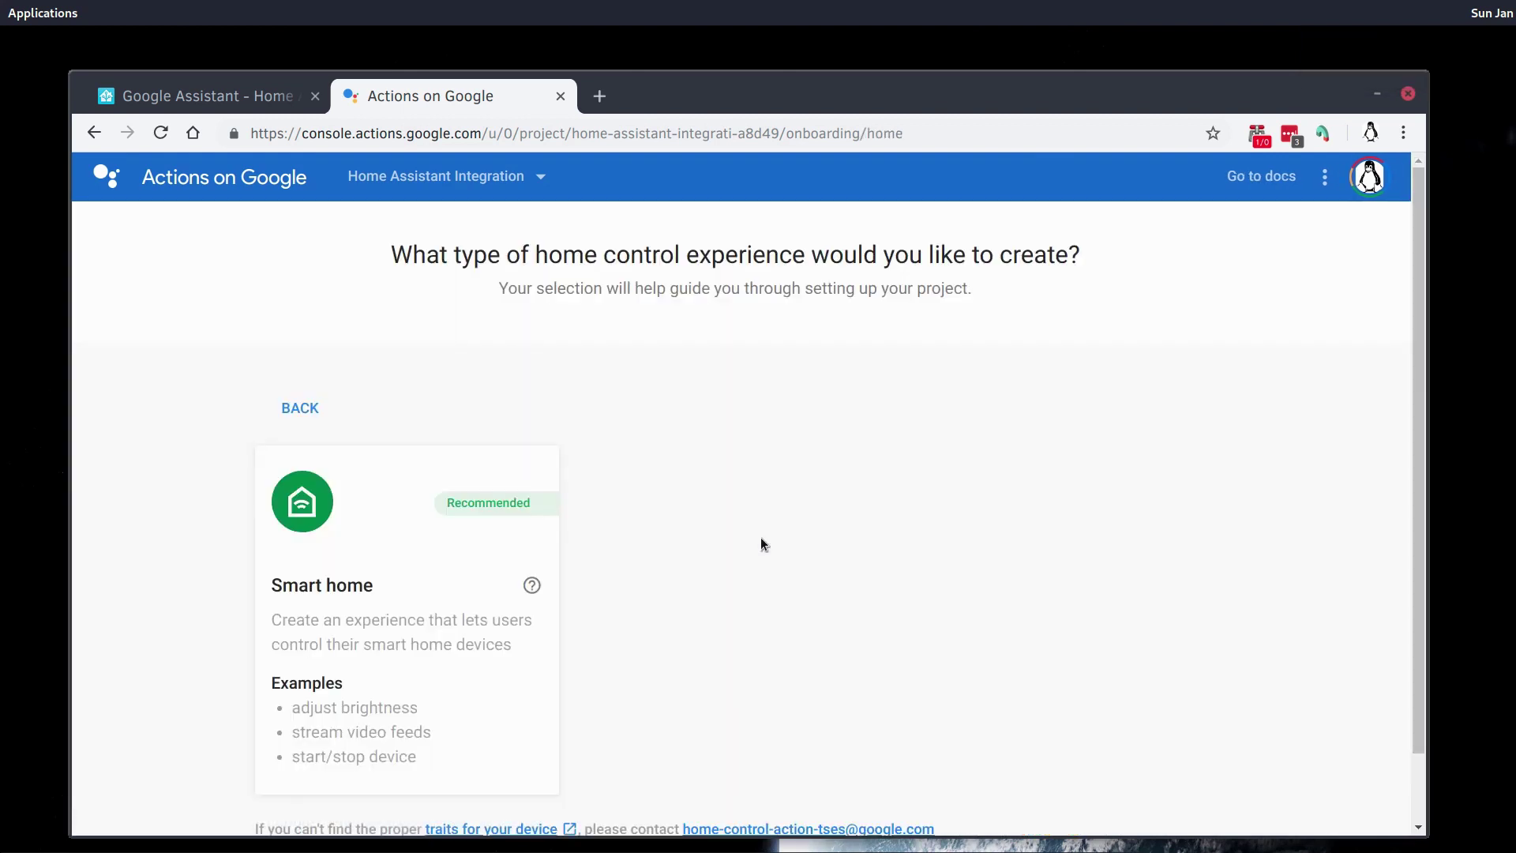
{"action": "left_click", "coordinate": [344, 553]}
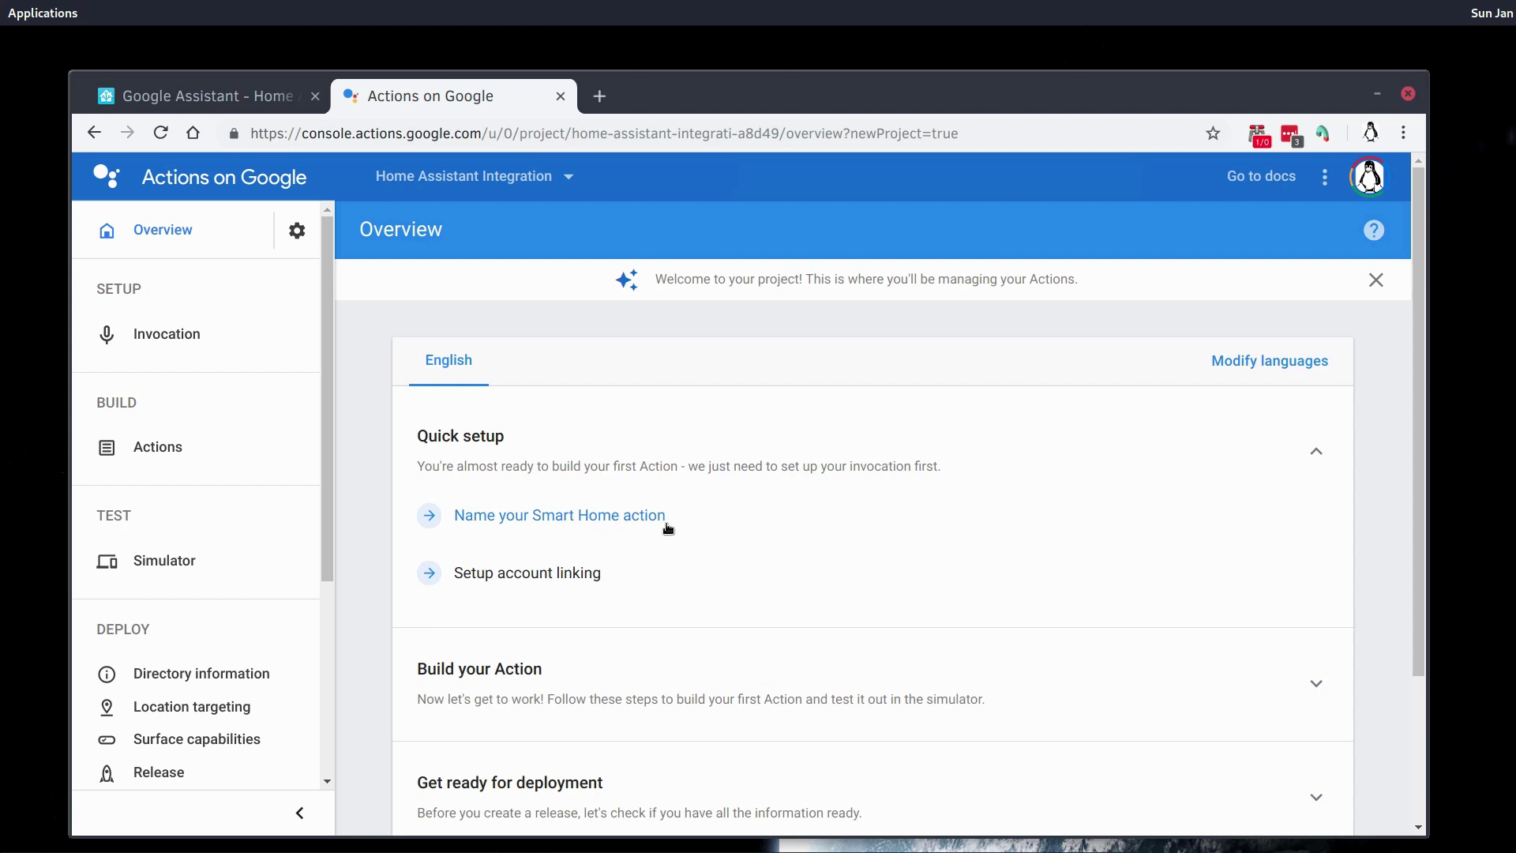
{"action": "scroll", "coordinate": [822, 434], "scroll_direction": "down", "scroll_amount": 2}
Step: Start adding the first Smart Home action from Build your Action
{"action": "left_click", "coordinate": [634, 508]}
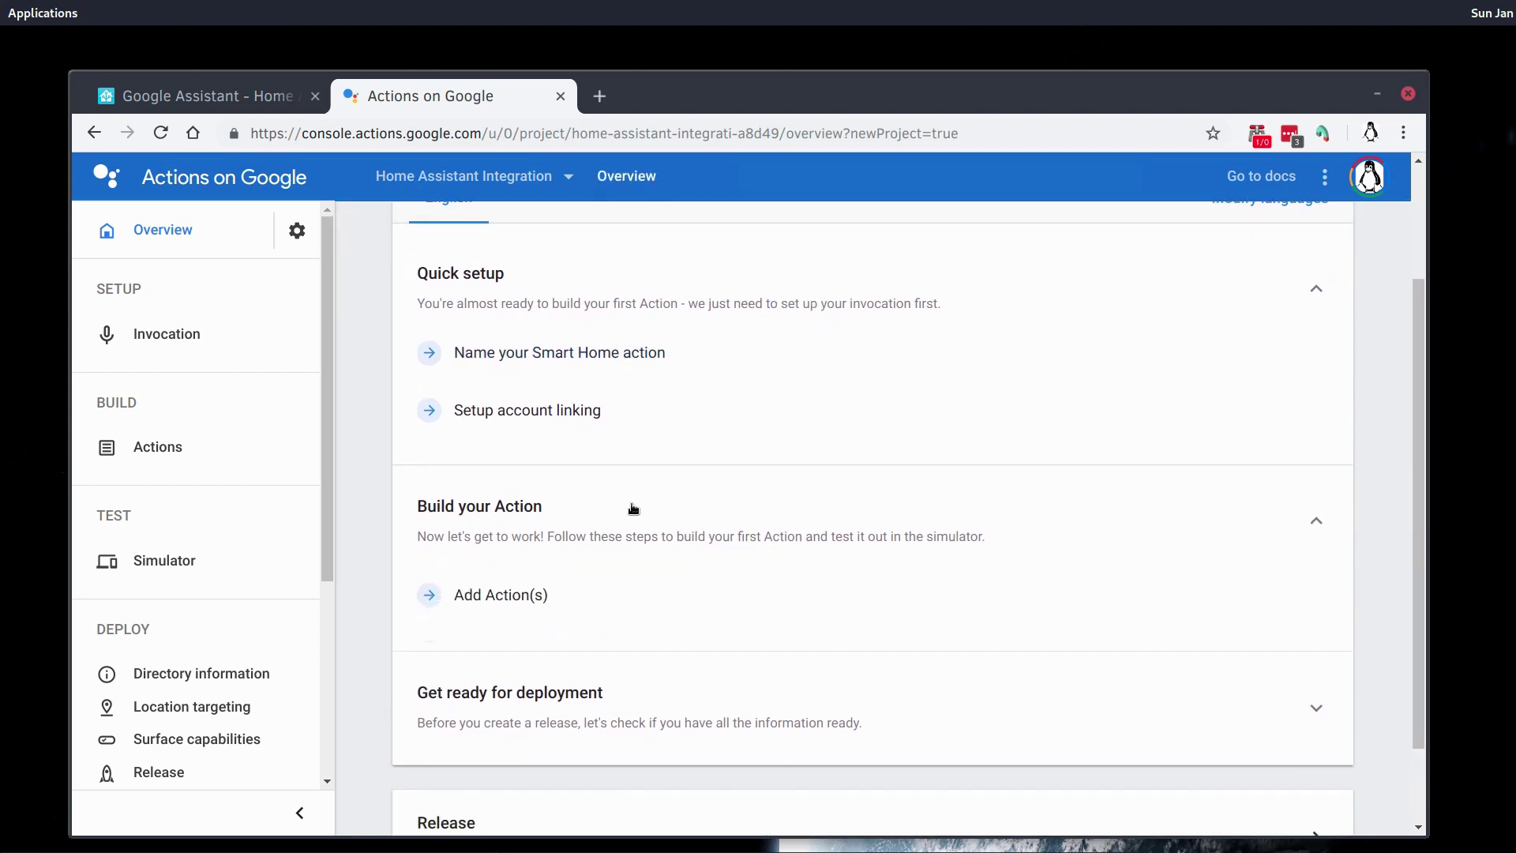
{"action": "left_click", "coordinate": [493, 594]}
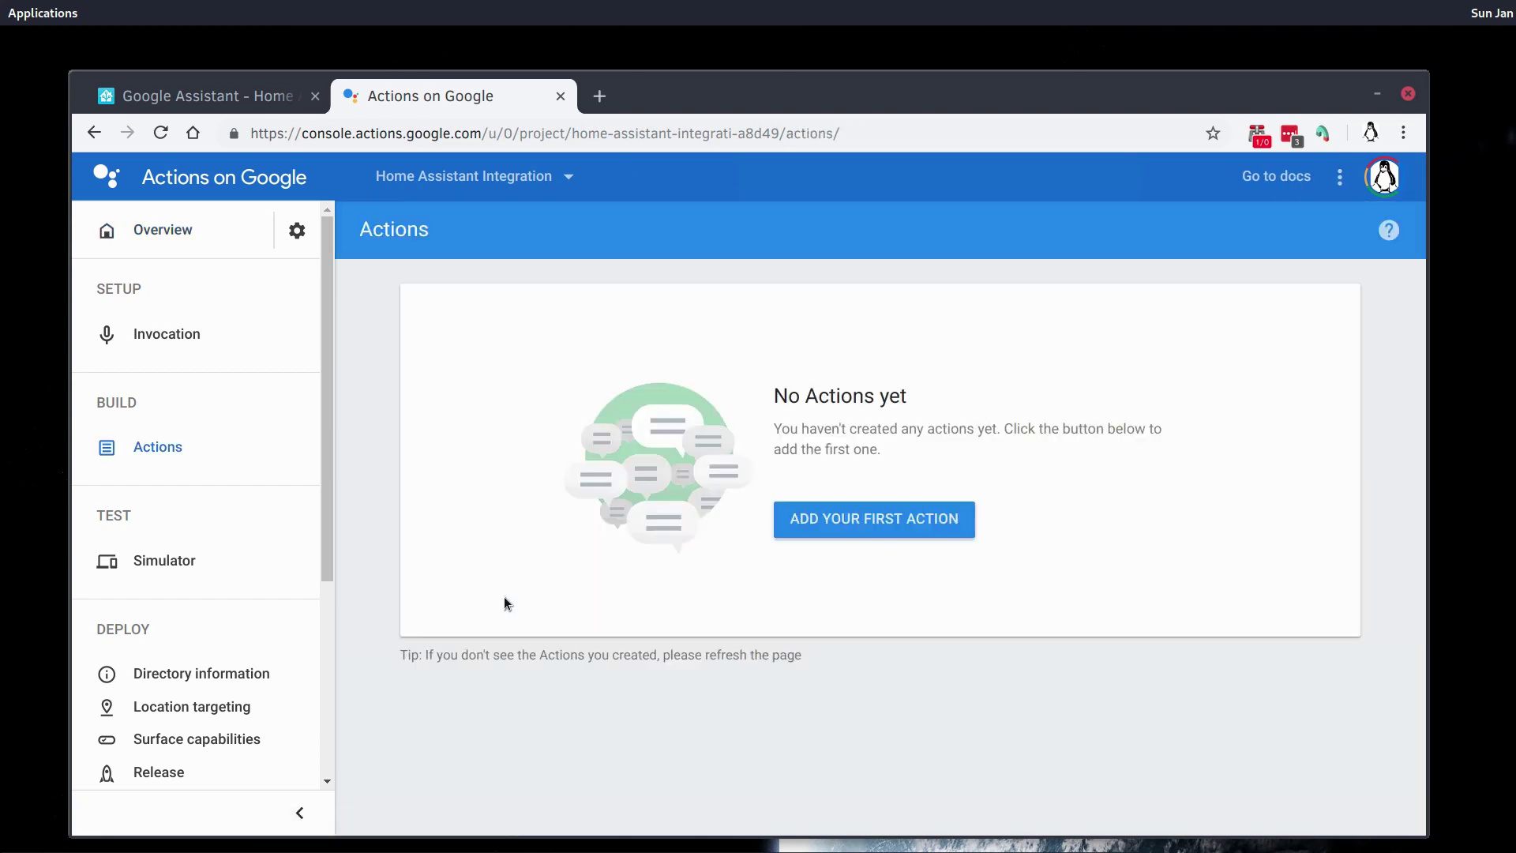
{"action": "left_click", "coordinate": [943, 518]}
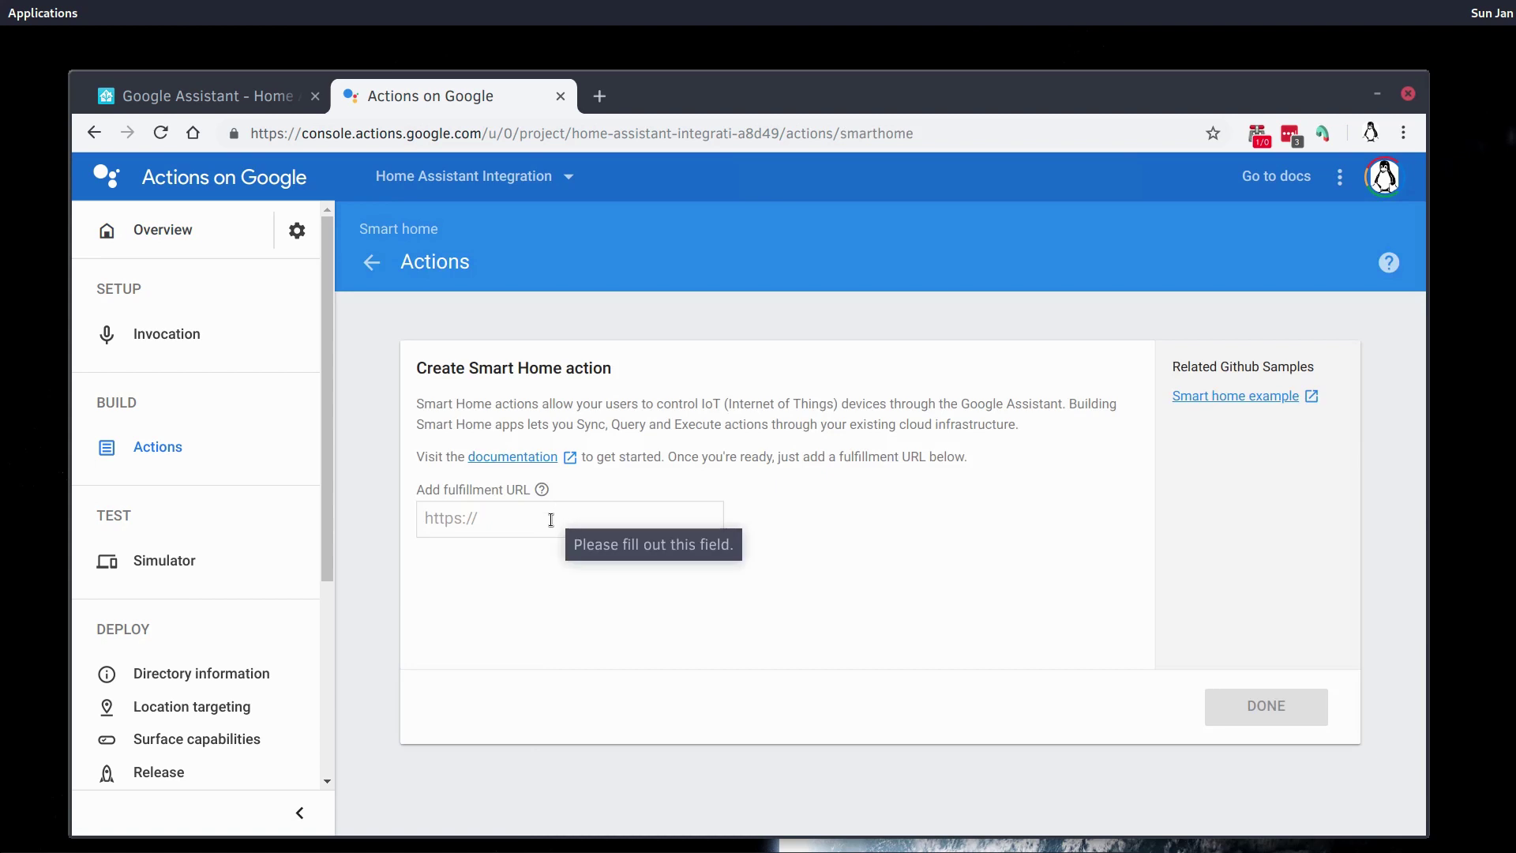
{"action": "left_click", "coordinate": [540, 531]}
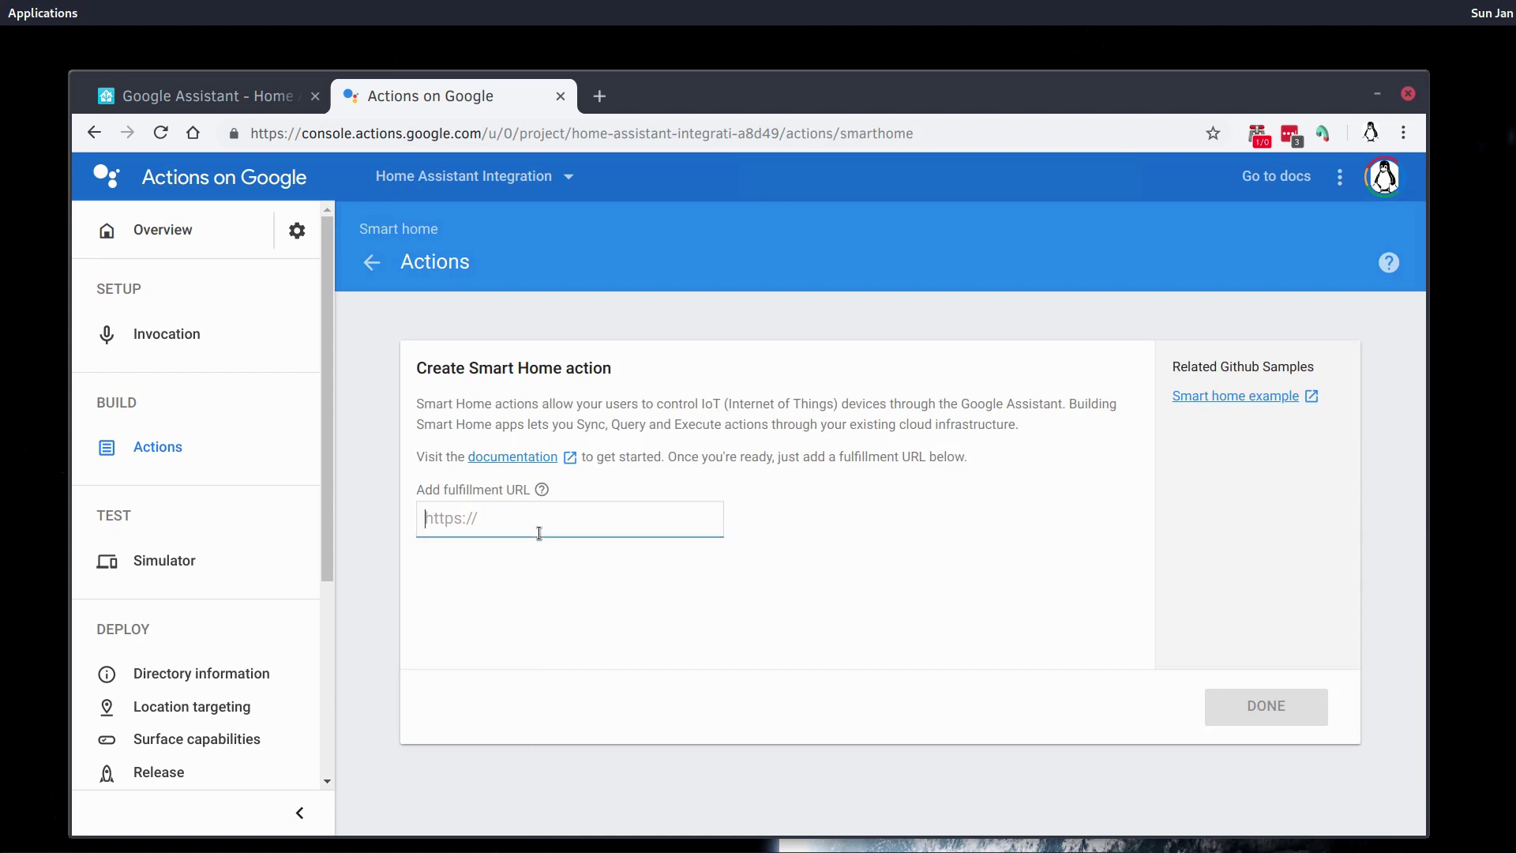
{"action": "type", "text": "https://ha.data"}
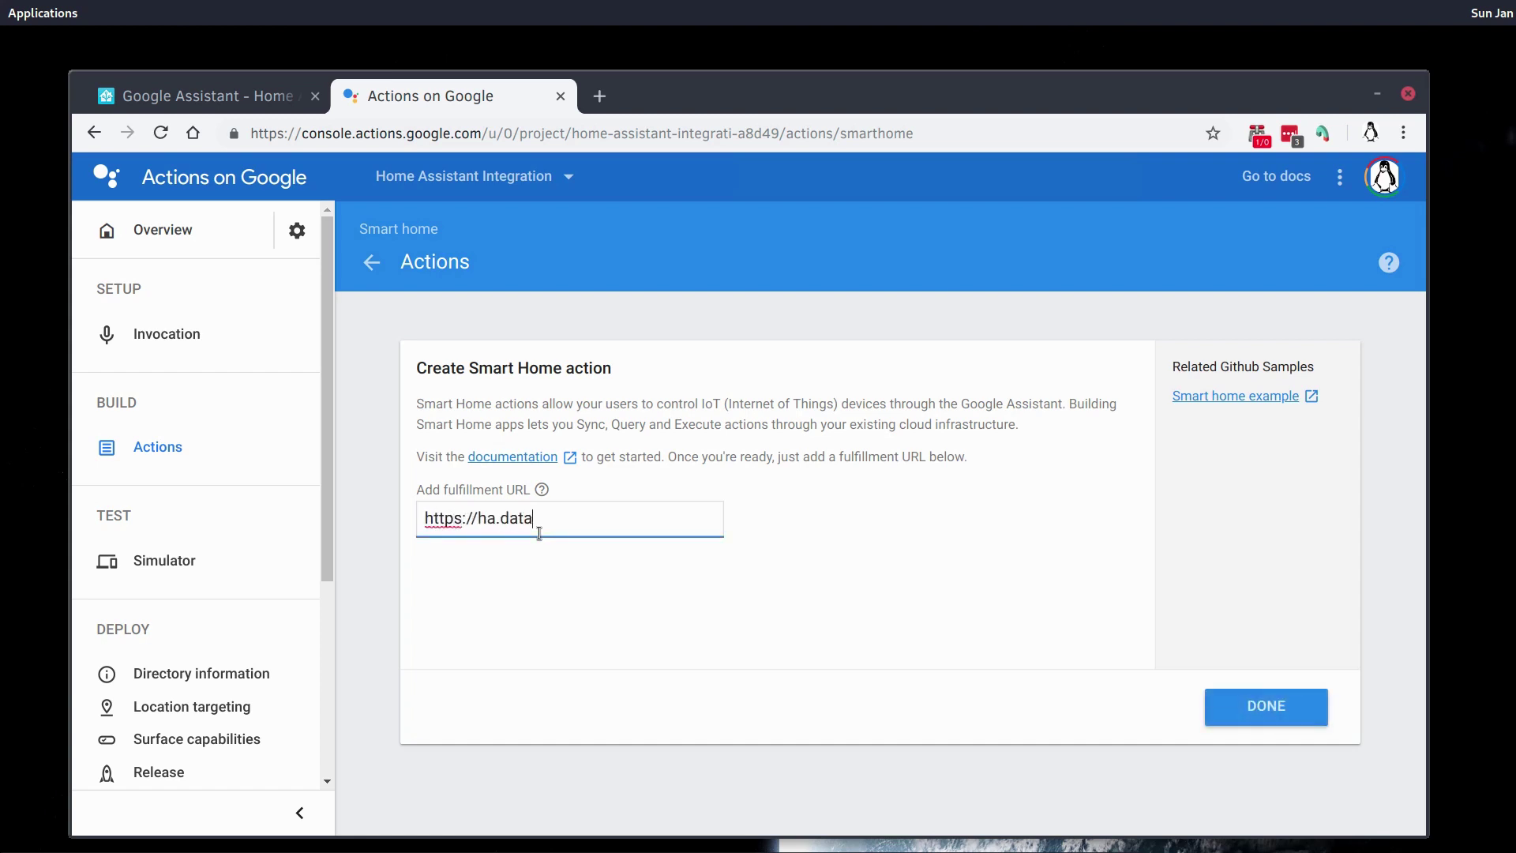
{"action": "type", "text": "phobe.com/api/google"}
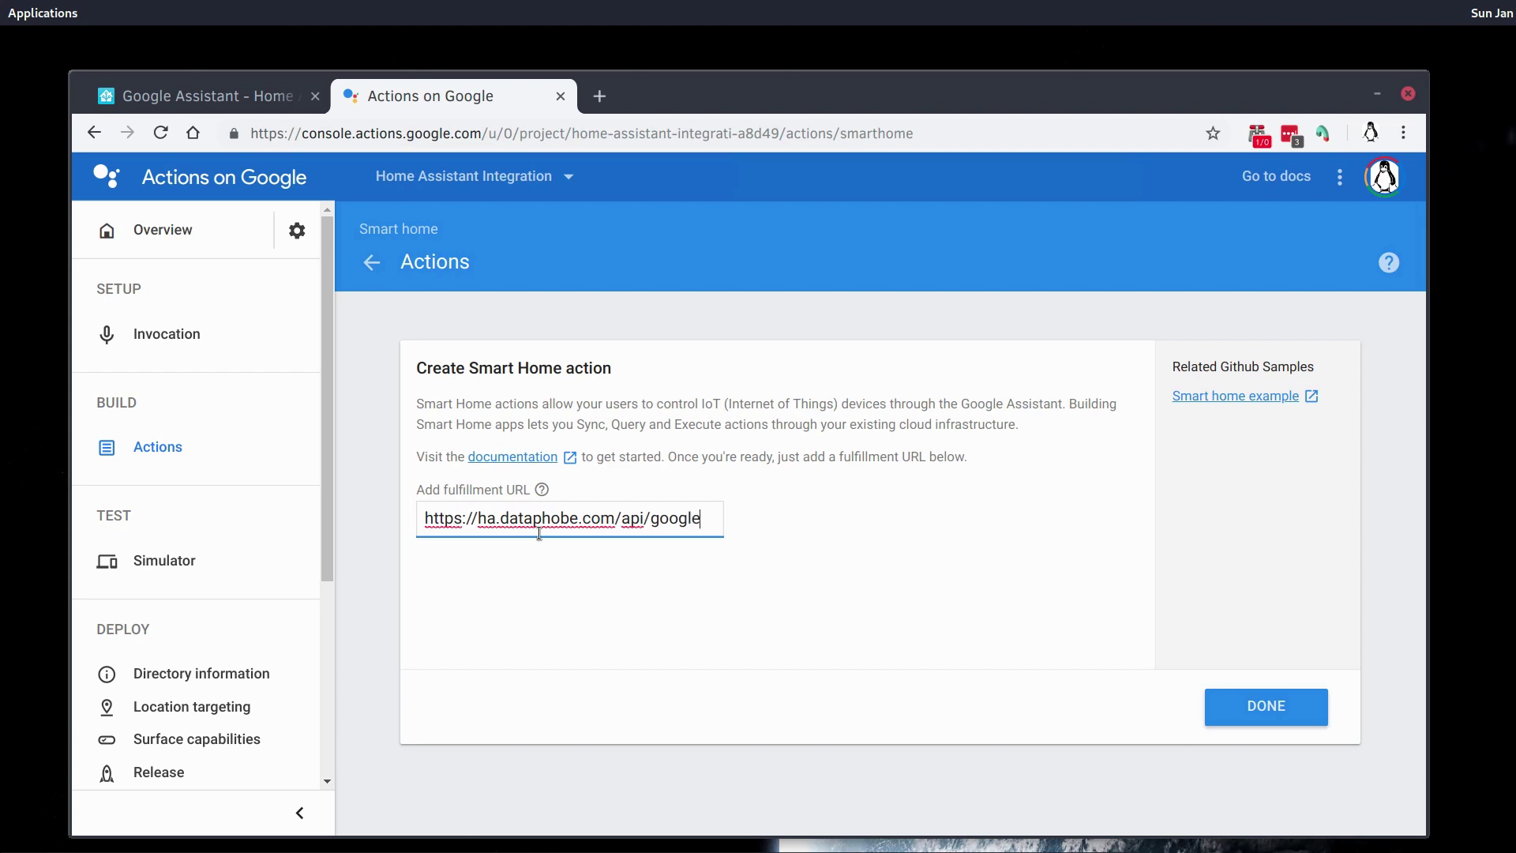
{"action": "type", "text": "_assistant"}
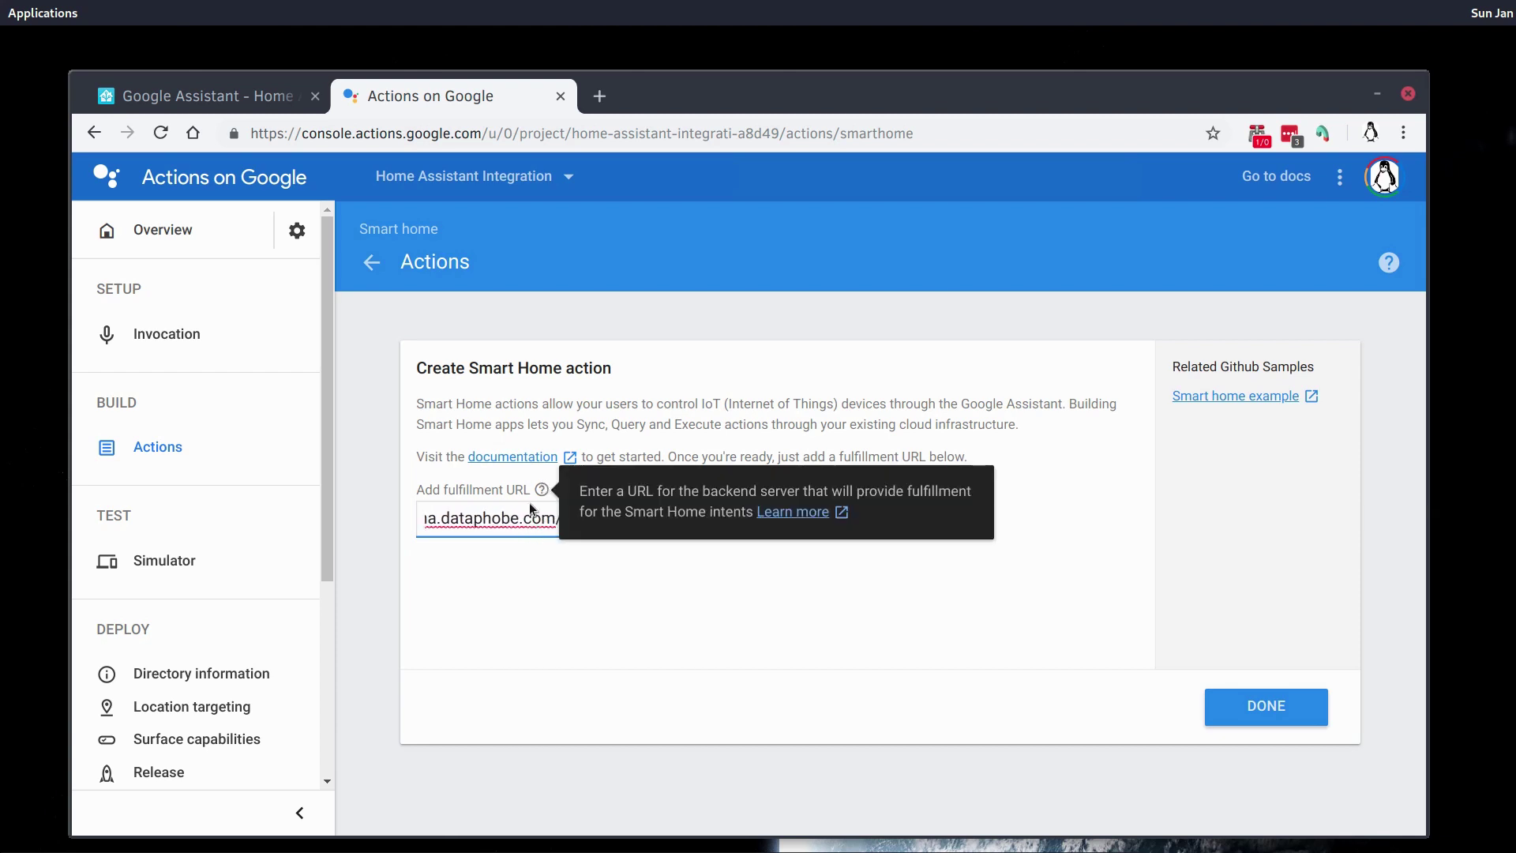
{"action": "left_click_drag", "start_coordinate": [559, 518], "coordinate": [341, 529]}
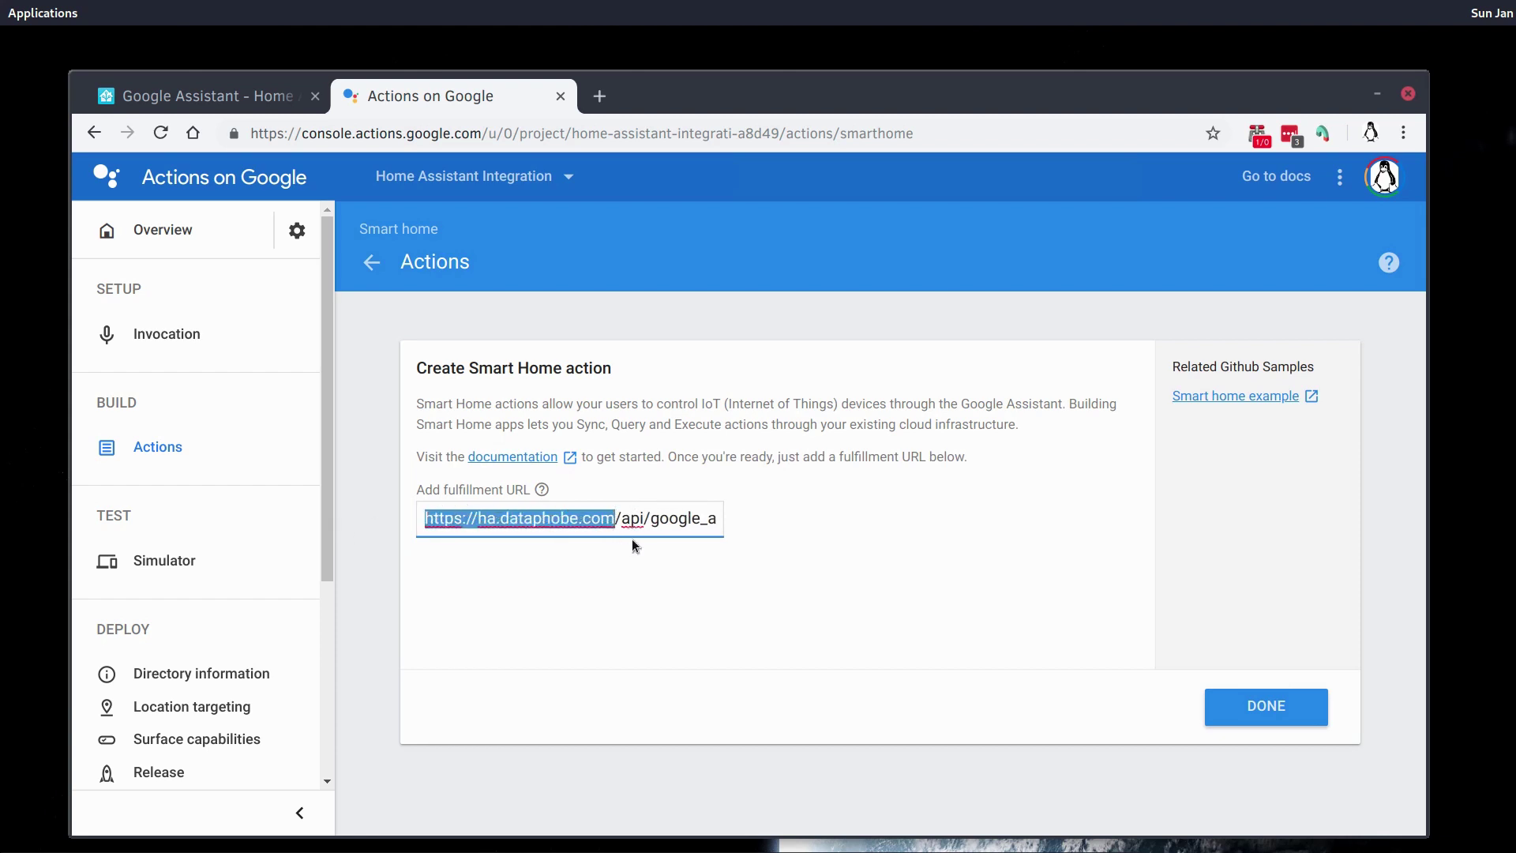
{"action": "left_click", "coordinate": [614, 518]}
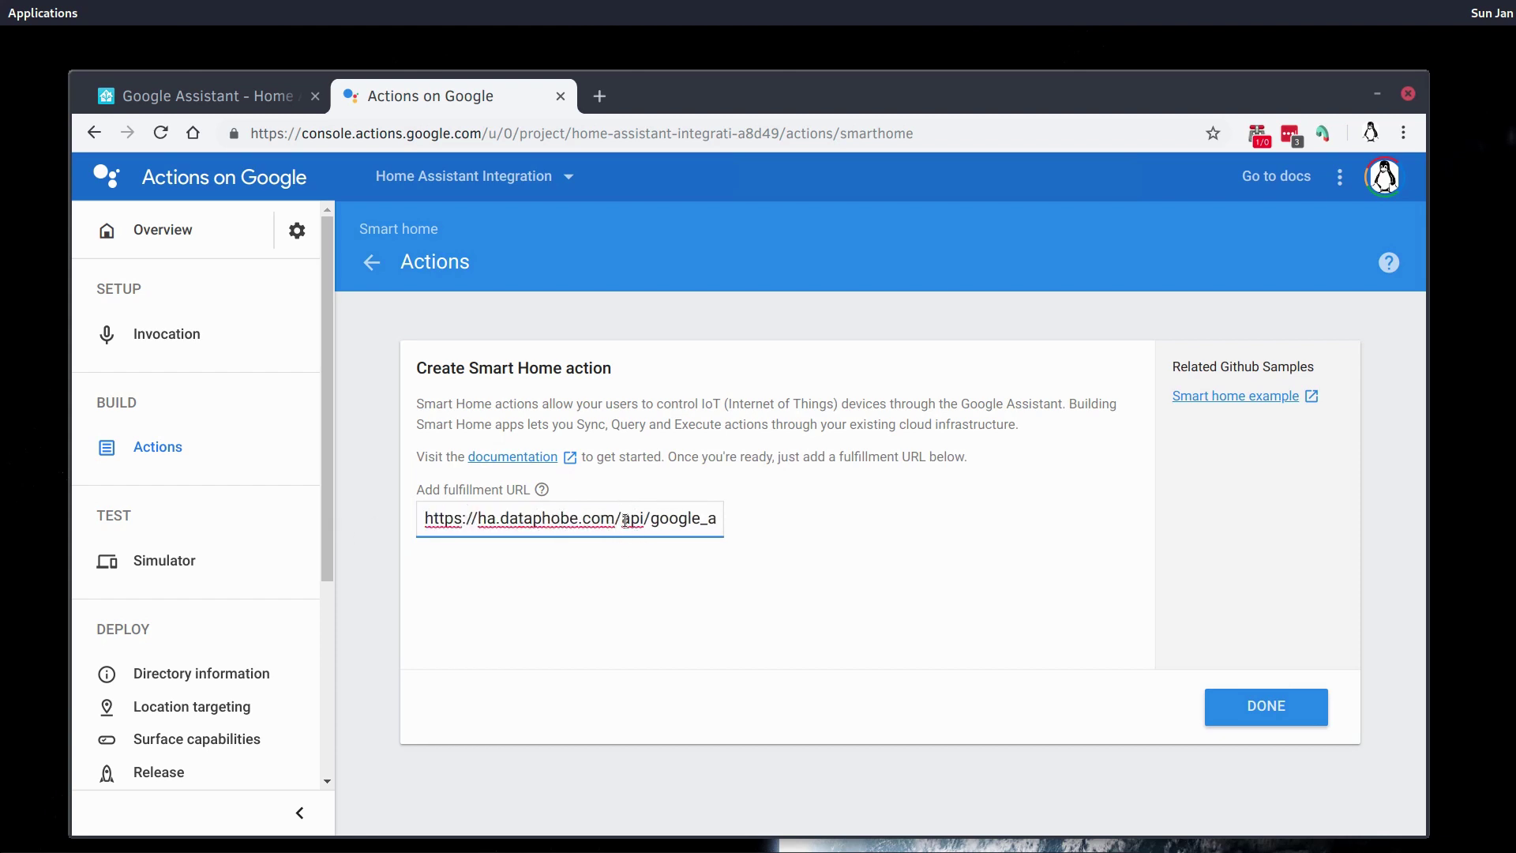
{"action": "left_click_drag", "start_coordinate": [623, 520], "coordinate": [742, 521]}
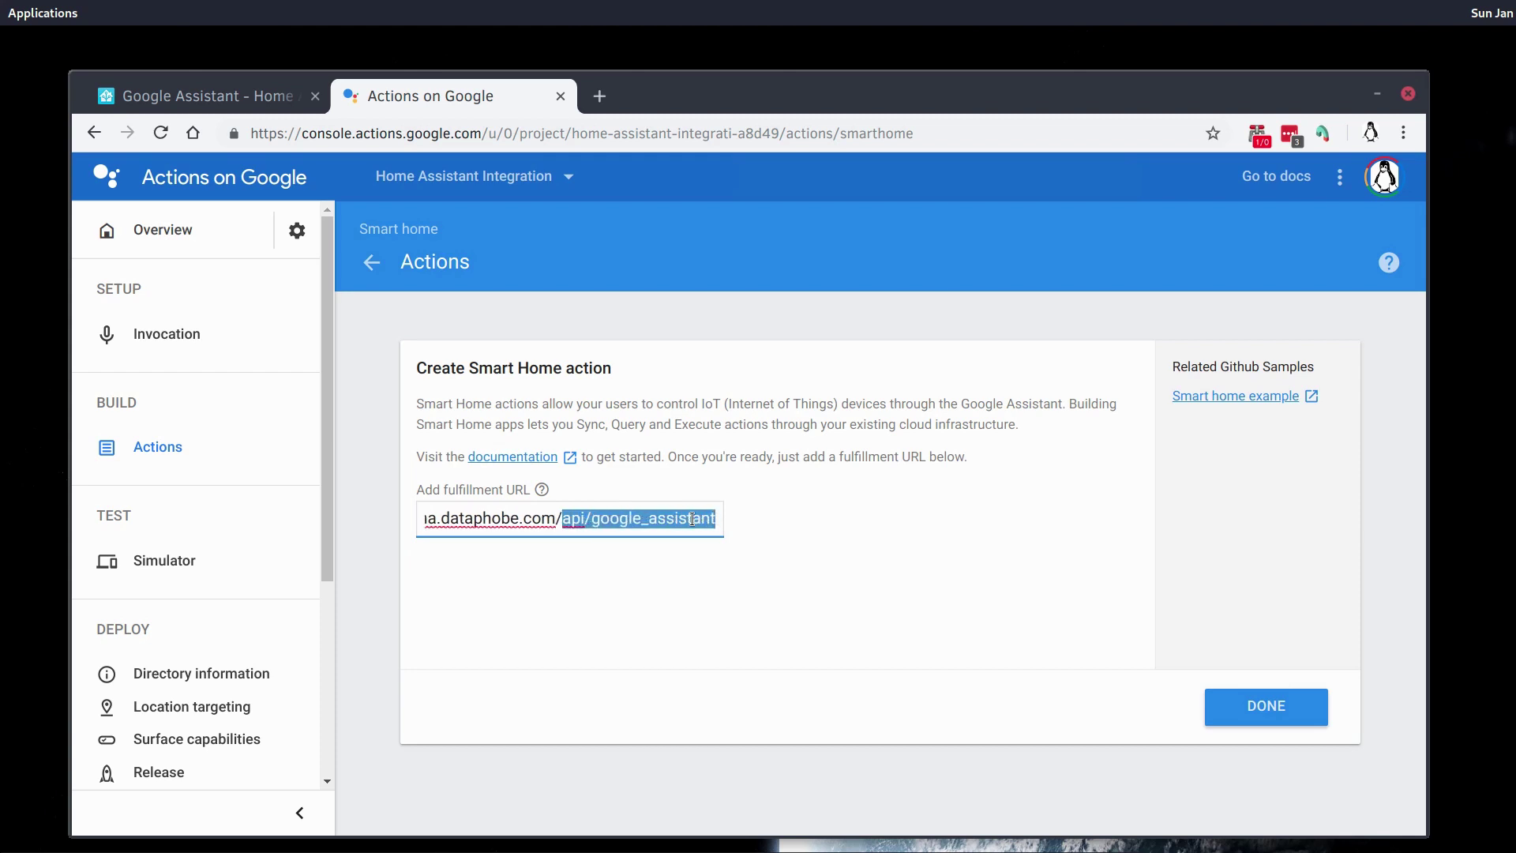
{"action": "left_click", "coordinate": [692, 518]}
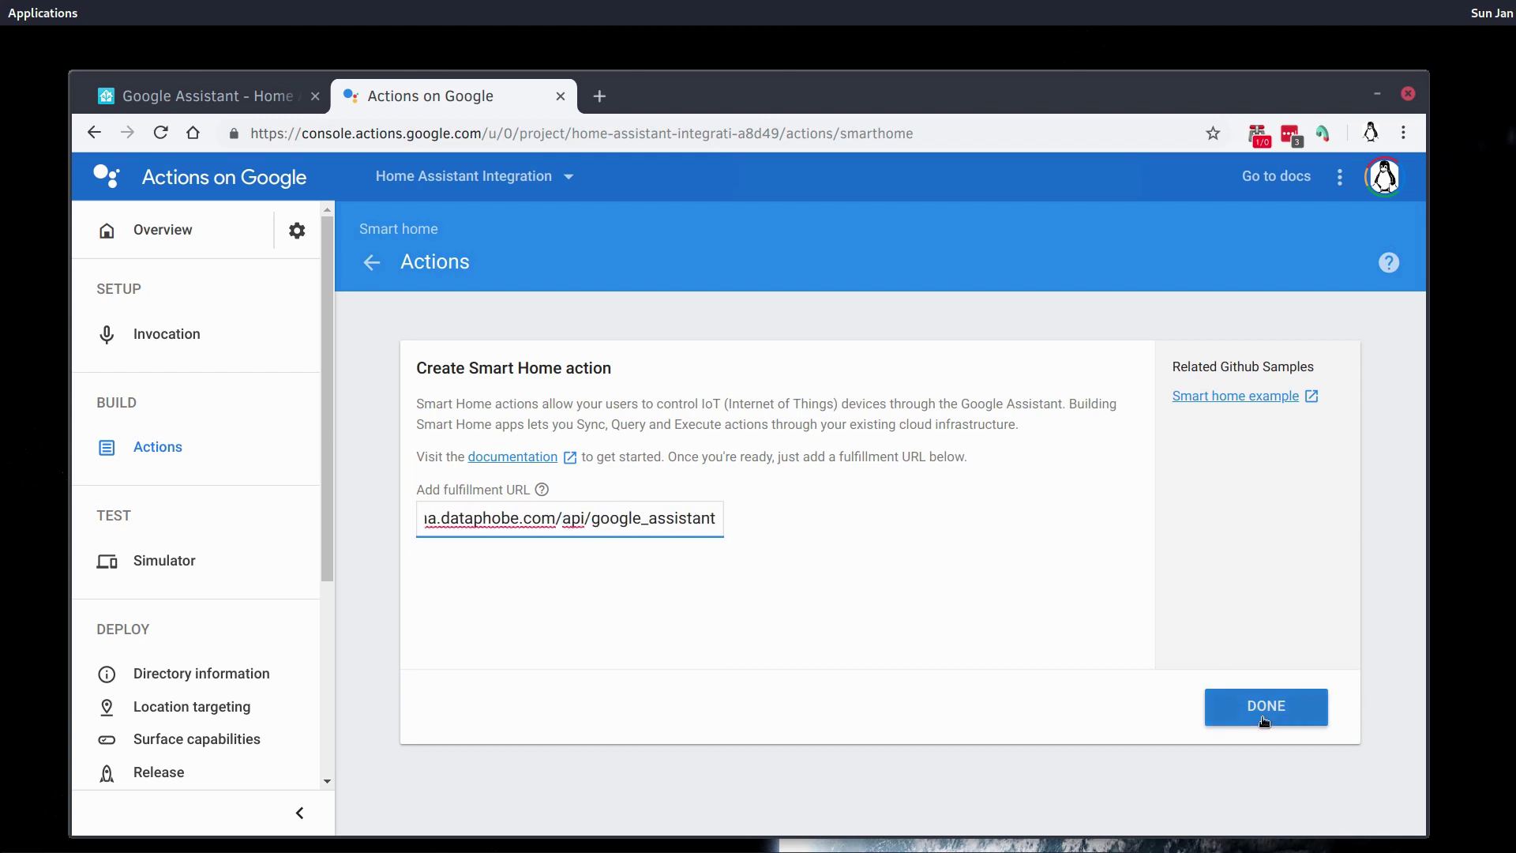
{"action": "left_click", "coordinate": [1302, 702]}
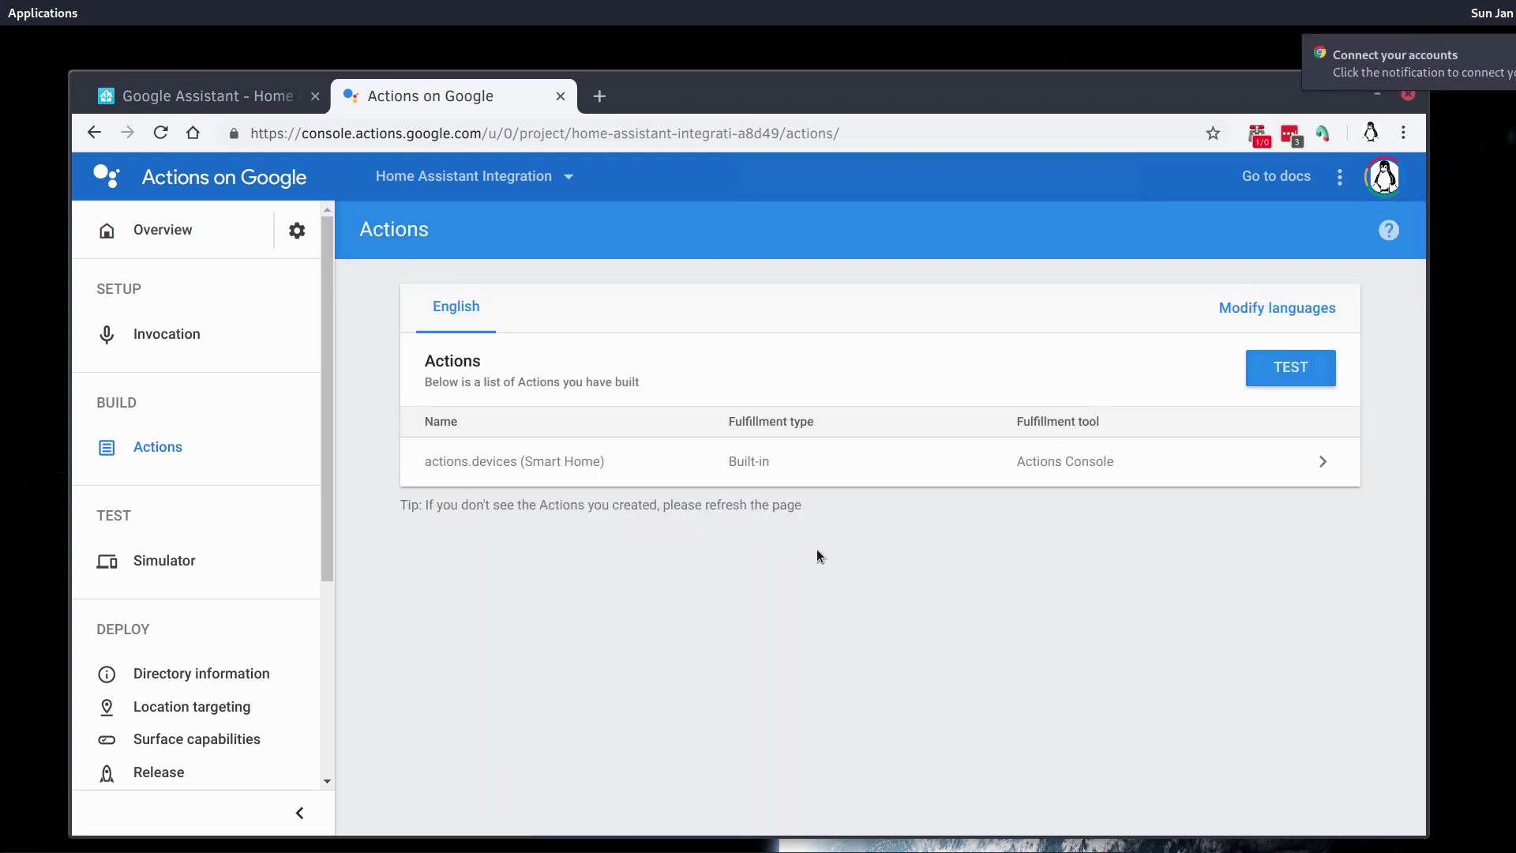
Step: Set account linking to OAuth with the Authorization code grant type
{"action": "left_click", "coordinate": [169, 234]}
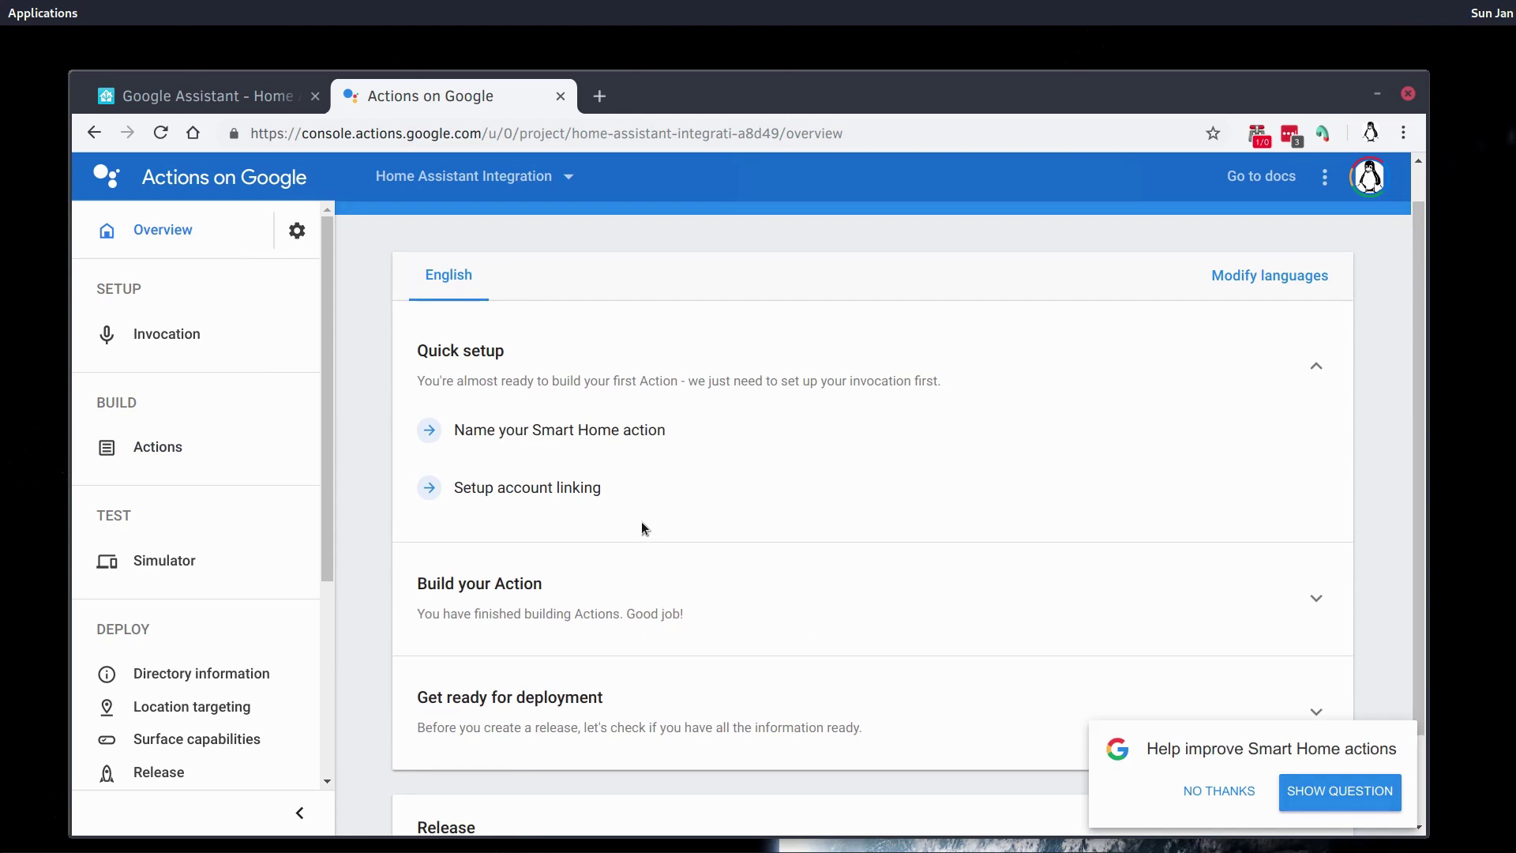
{"action": "left_click", "coordinate": [535, 489]}
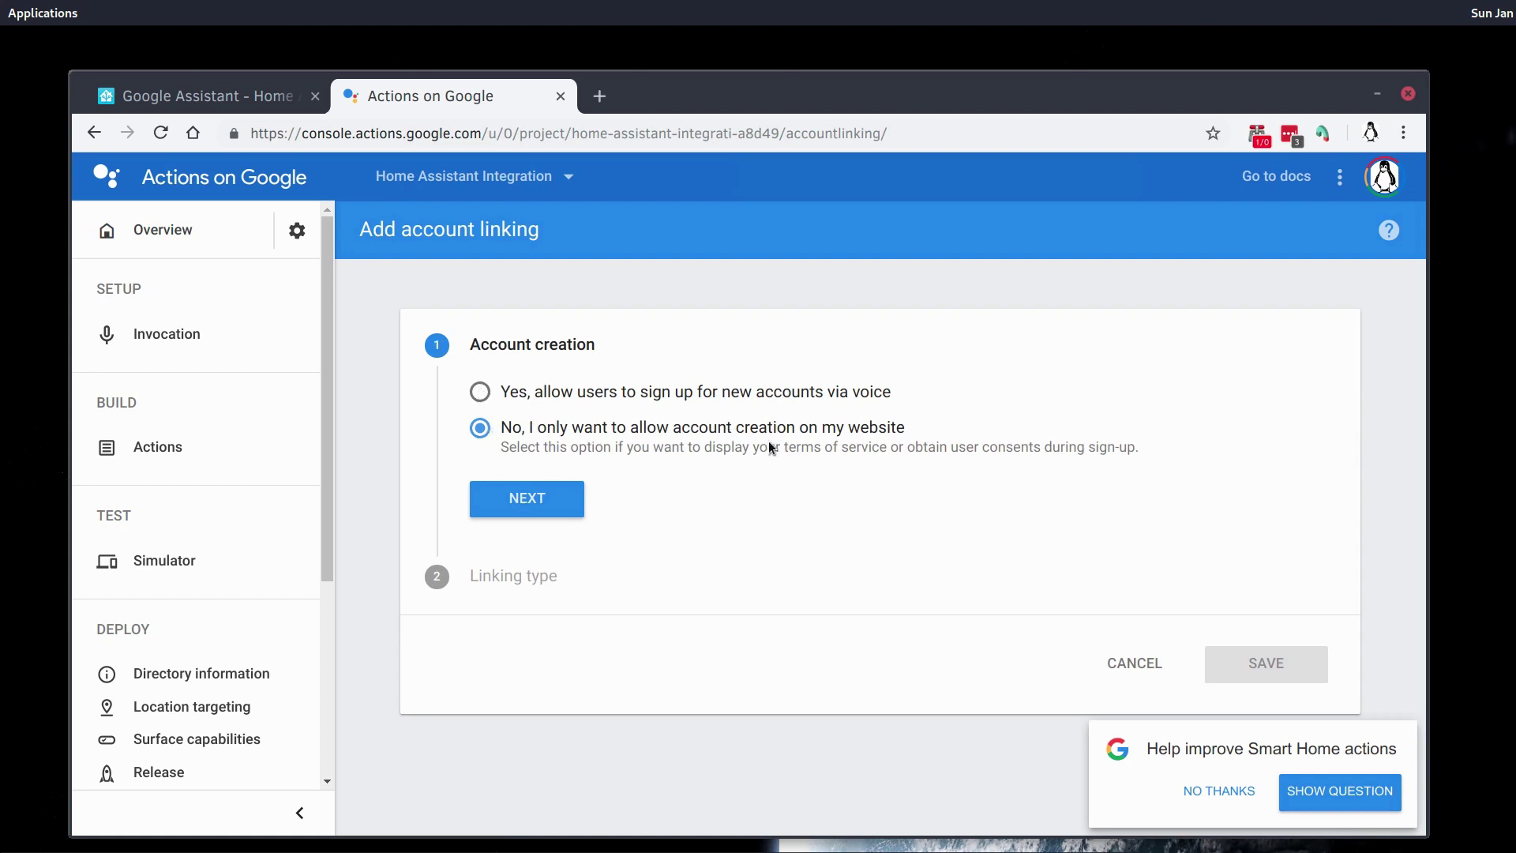
{"action": "left_click", "coordinate": [501, 494]}
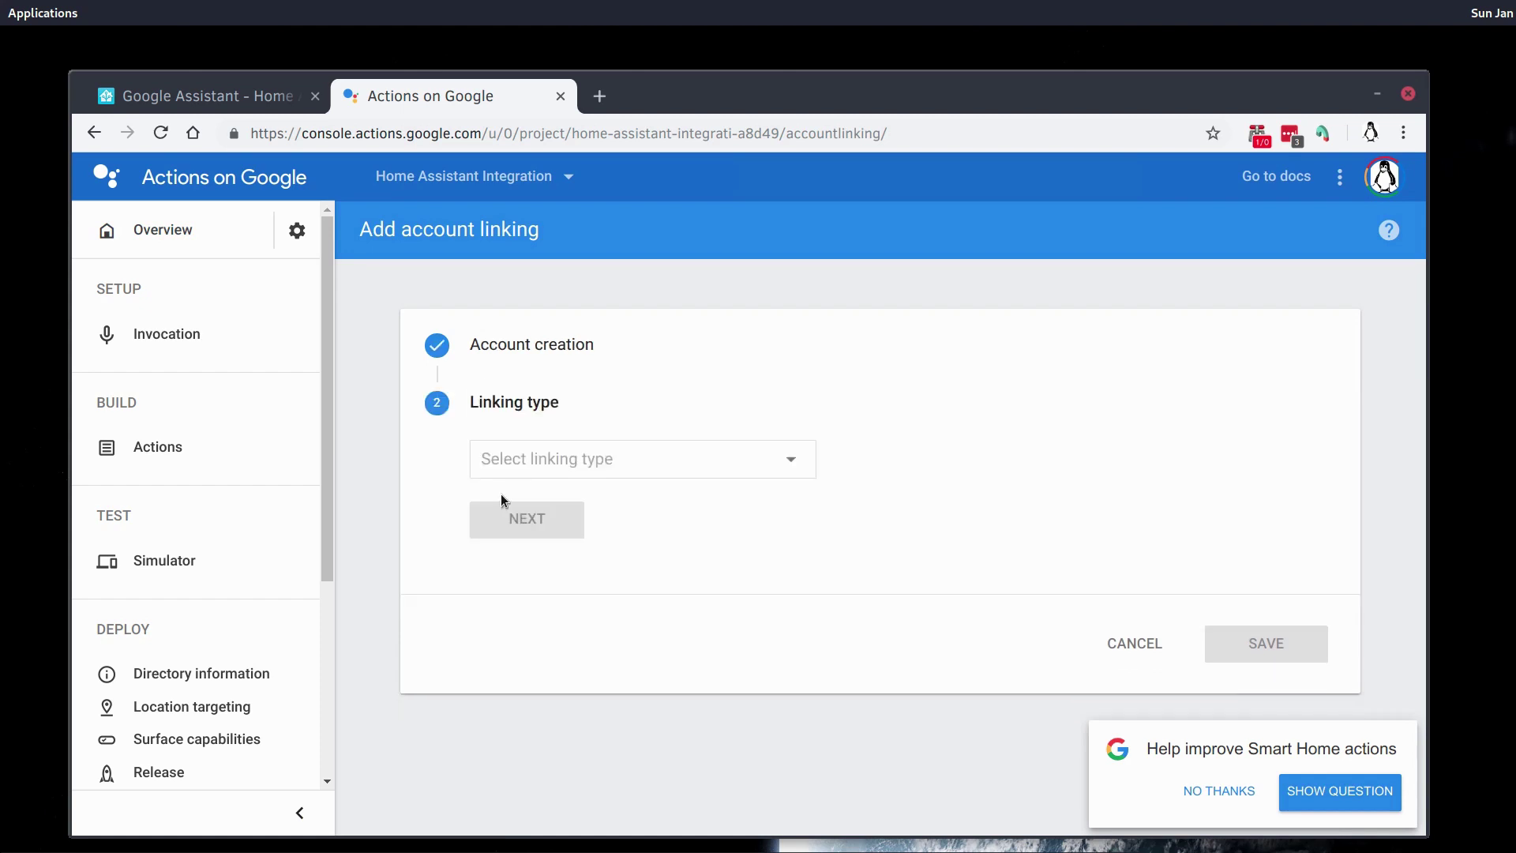
{"action": "left_click", "coordinate": [680, 451]}
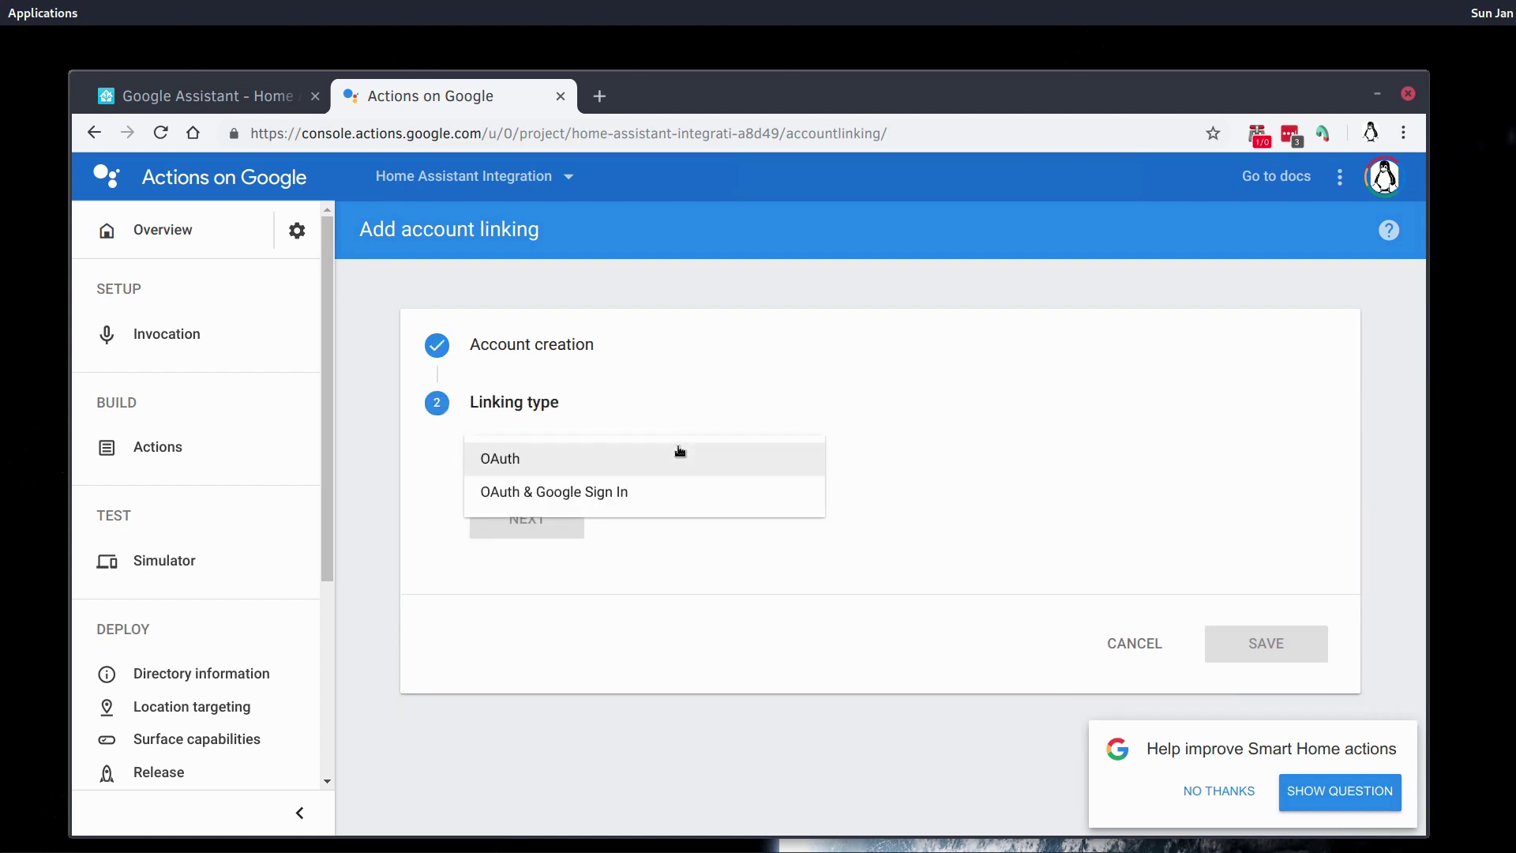
{"action": "left_click", "coordinate": [524, 461]}
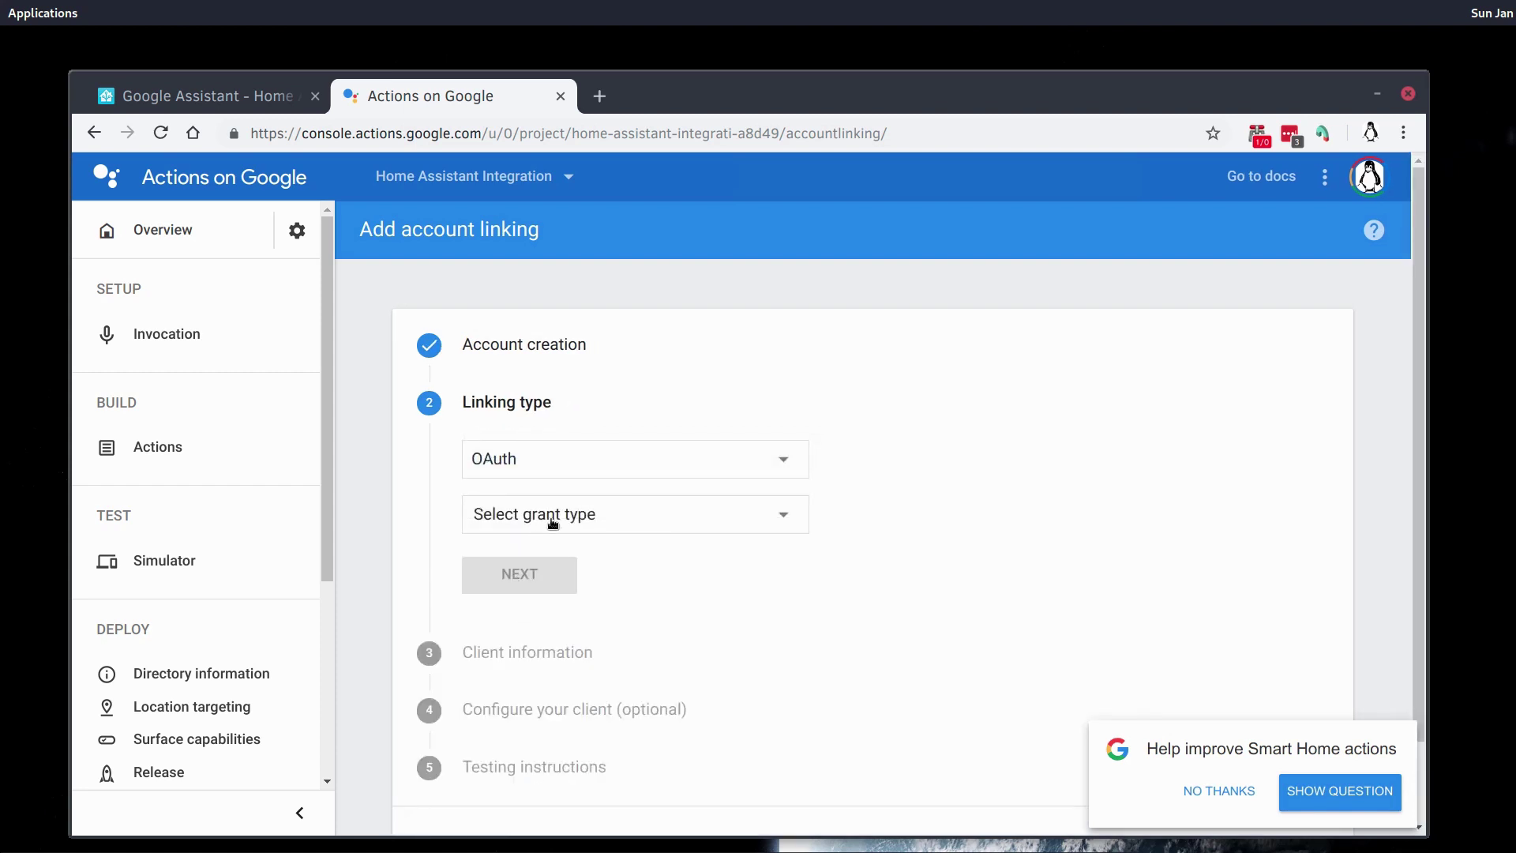
{"action": "left_click", "coordinate": [552, 521]}
{"action": "left_click", "coordinate": [547, 556]}
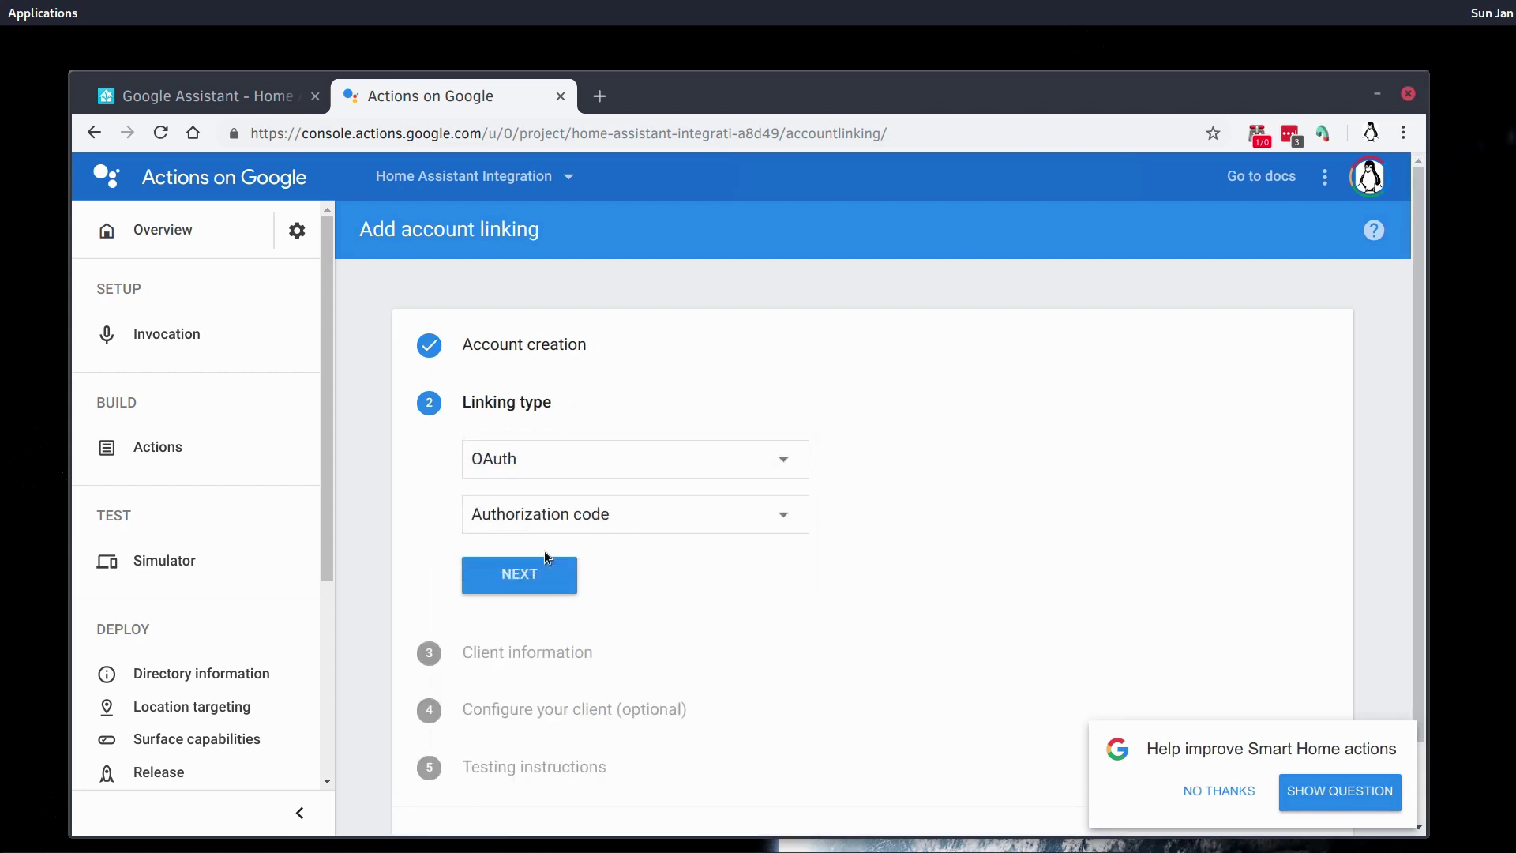
{"action": "left_click", "coordinate": [553, 587]}
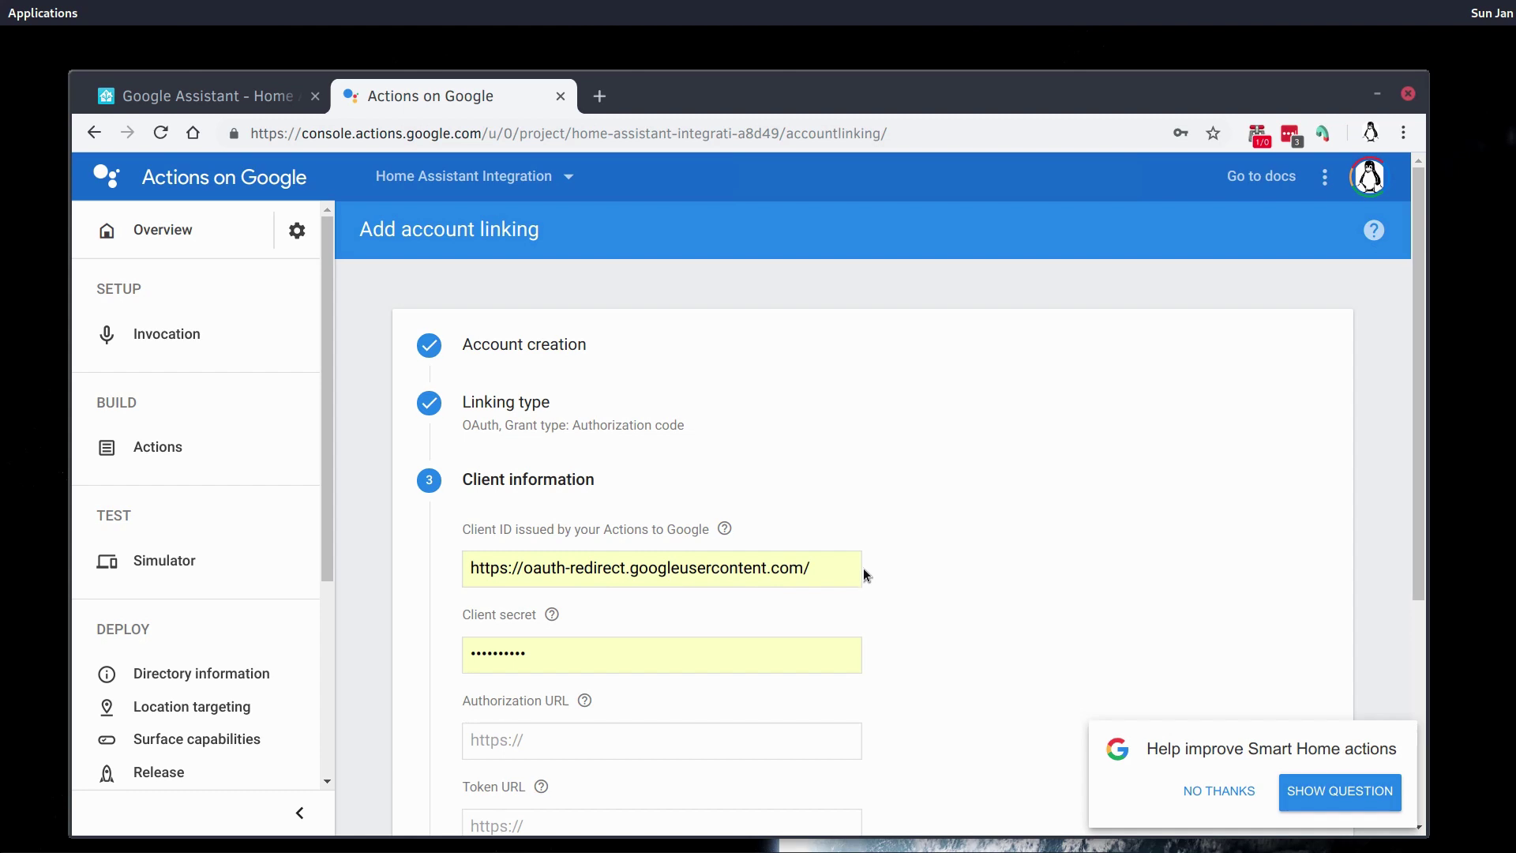
{"action": "left_click", "coordinate": [541, 659]}
{"action": "key", "text": "ctrl+a"}
{"action": "key", "text": "BackSpace"}
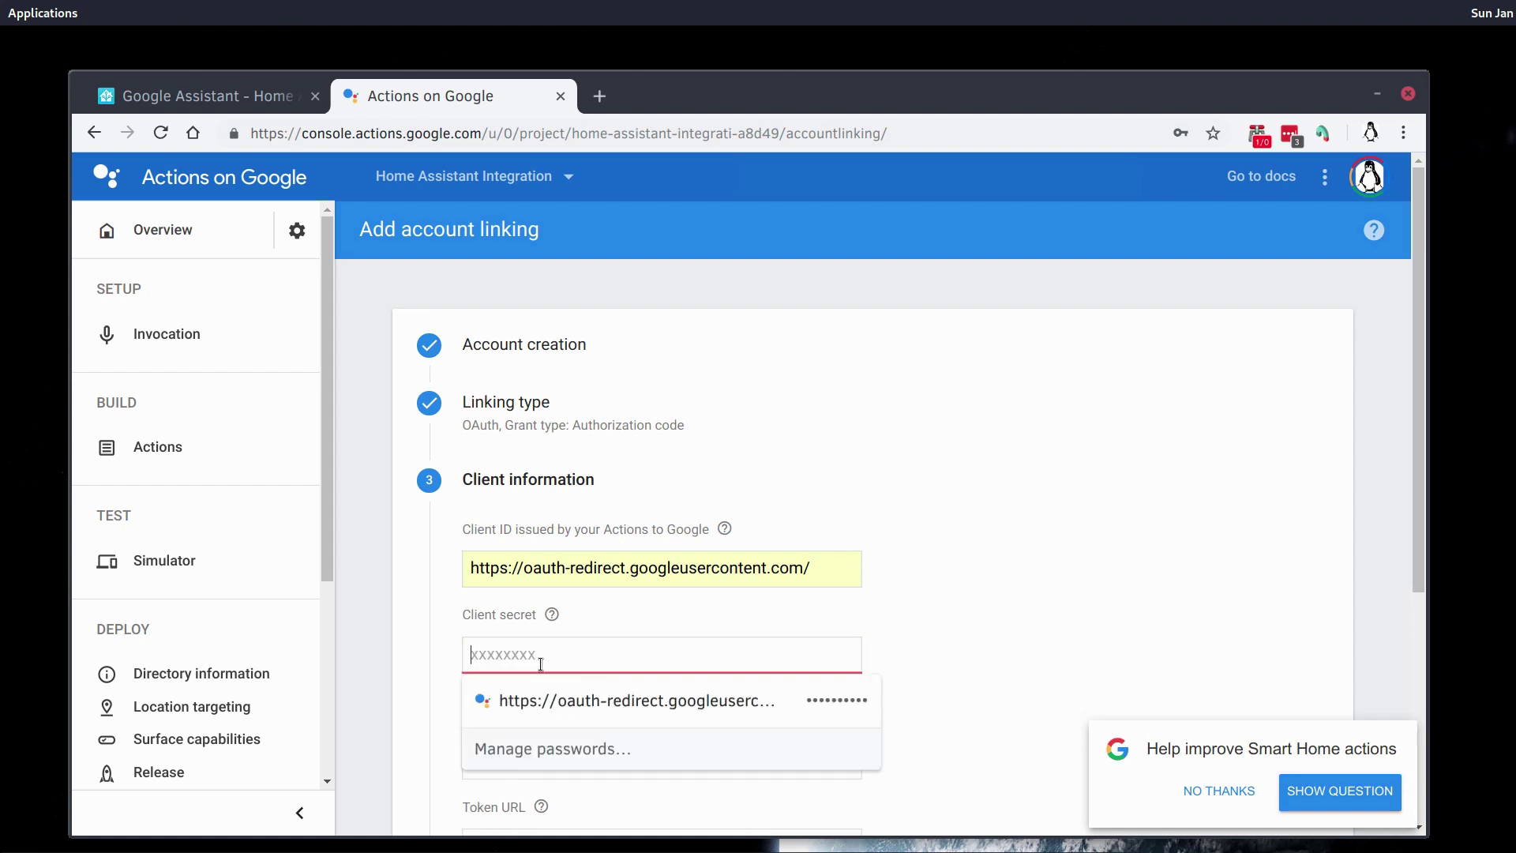
{"action": "type", "text": "•••••••••••"}
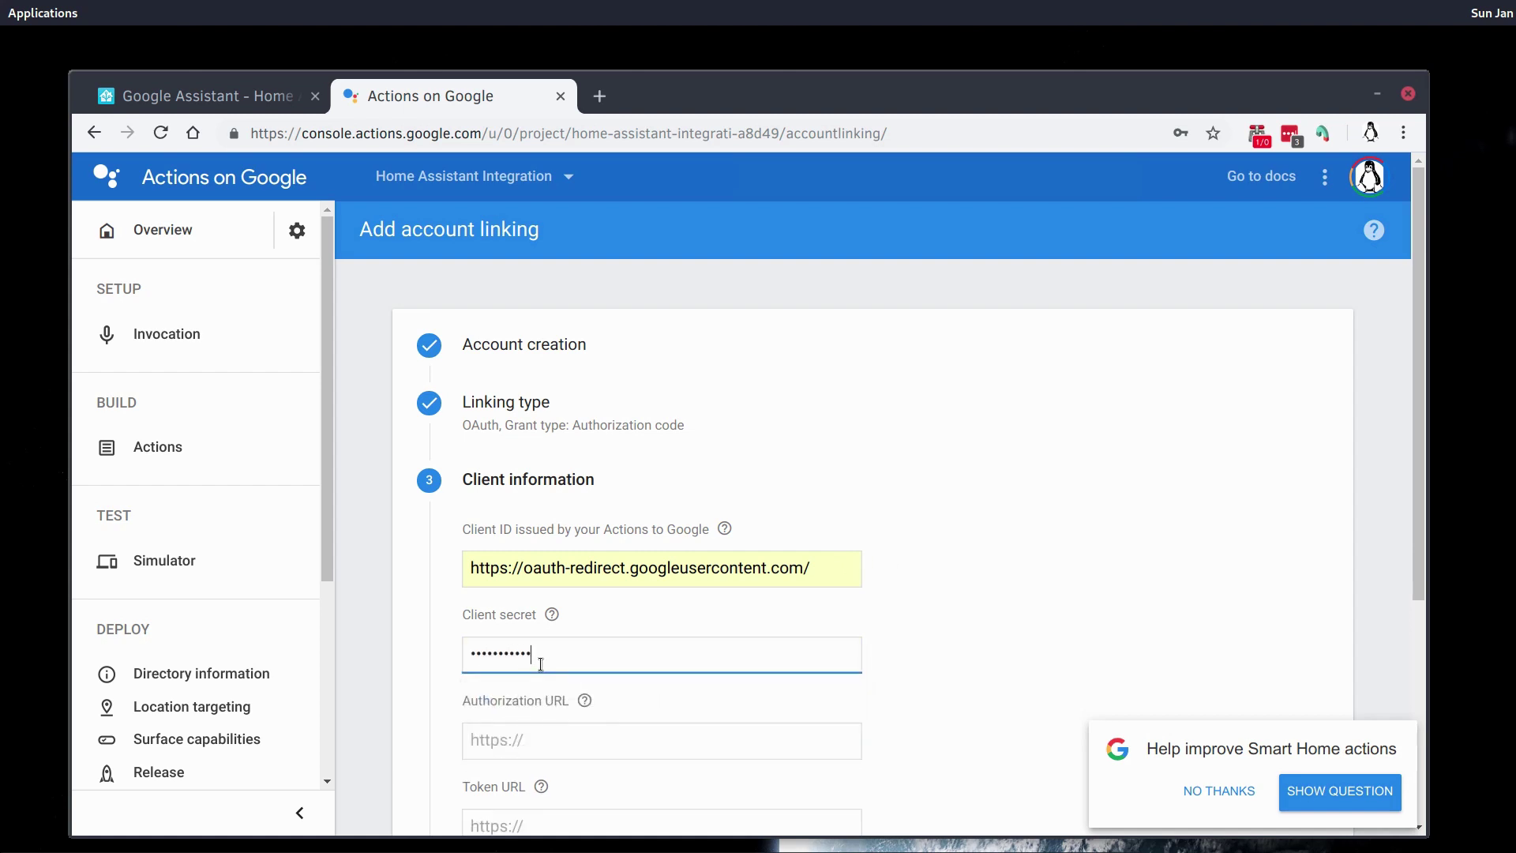
{"action": "left_click", "coordinate": [494, 743]}
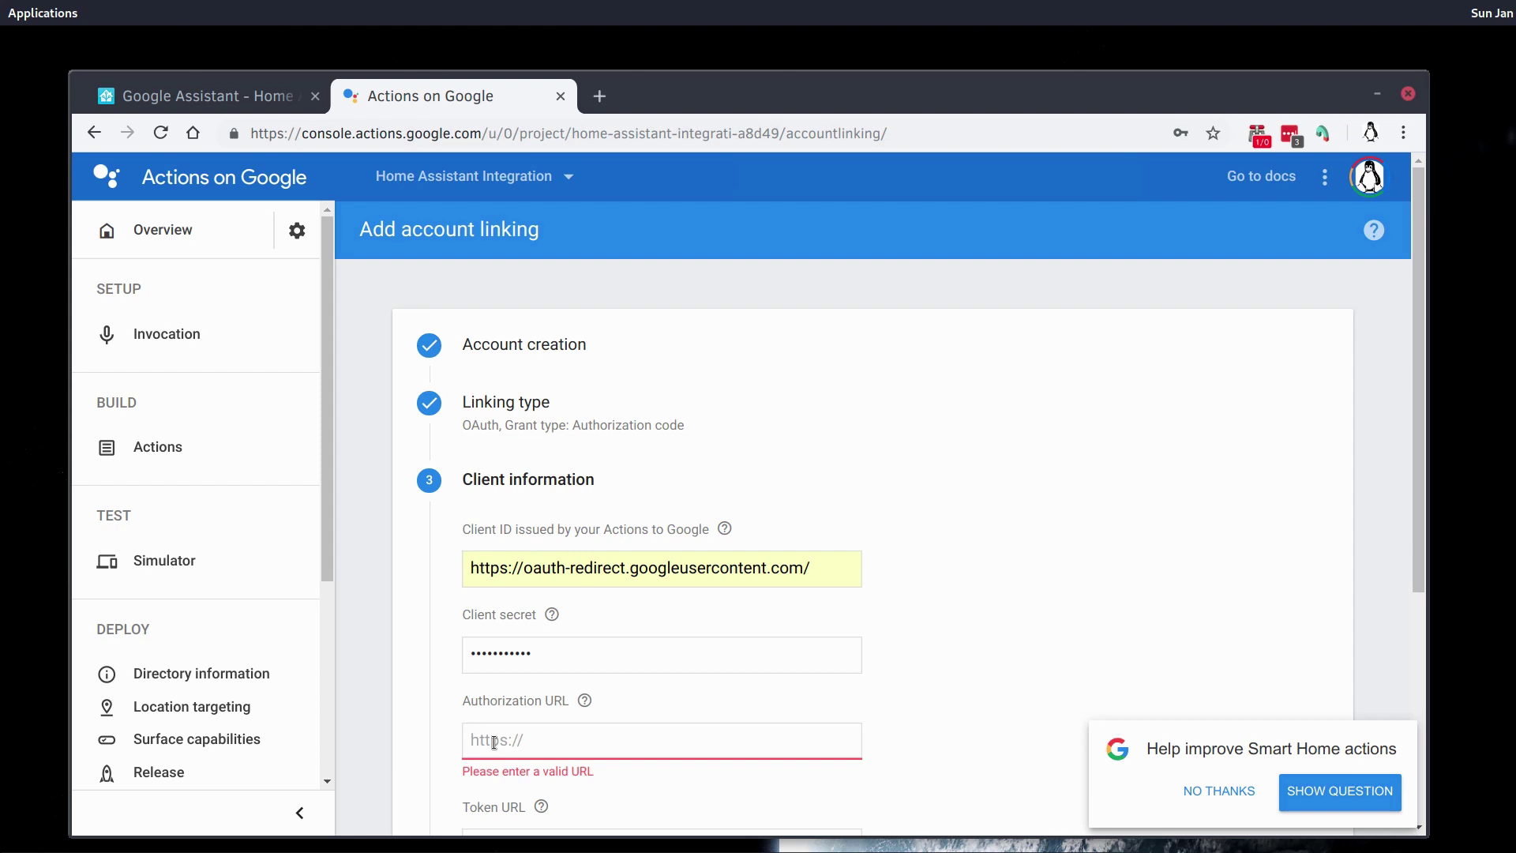
{"action": "type", "text": "https://ha.datap"}
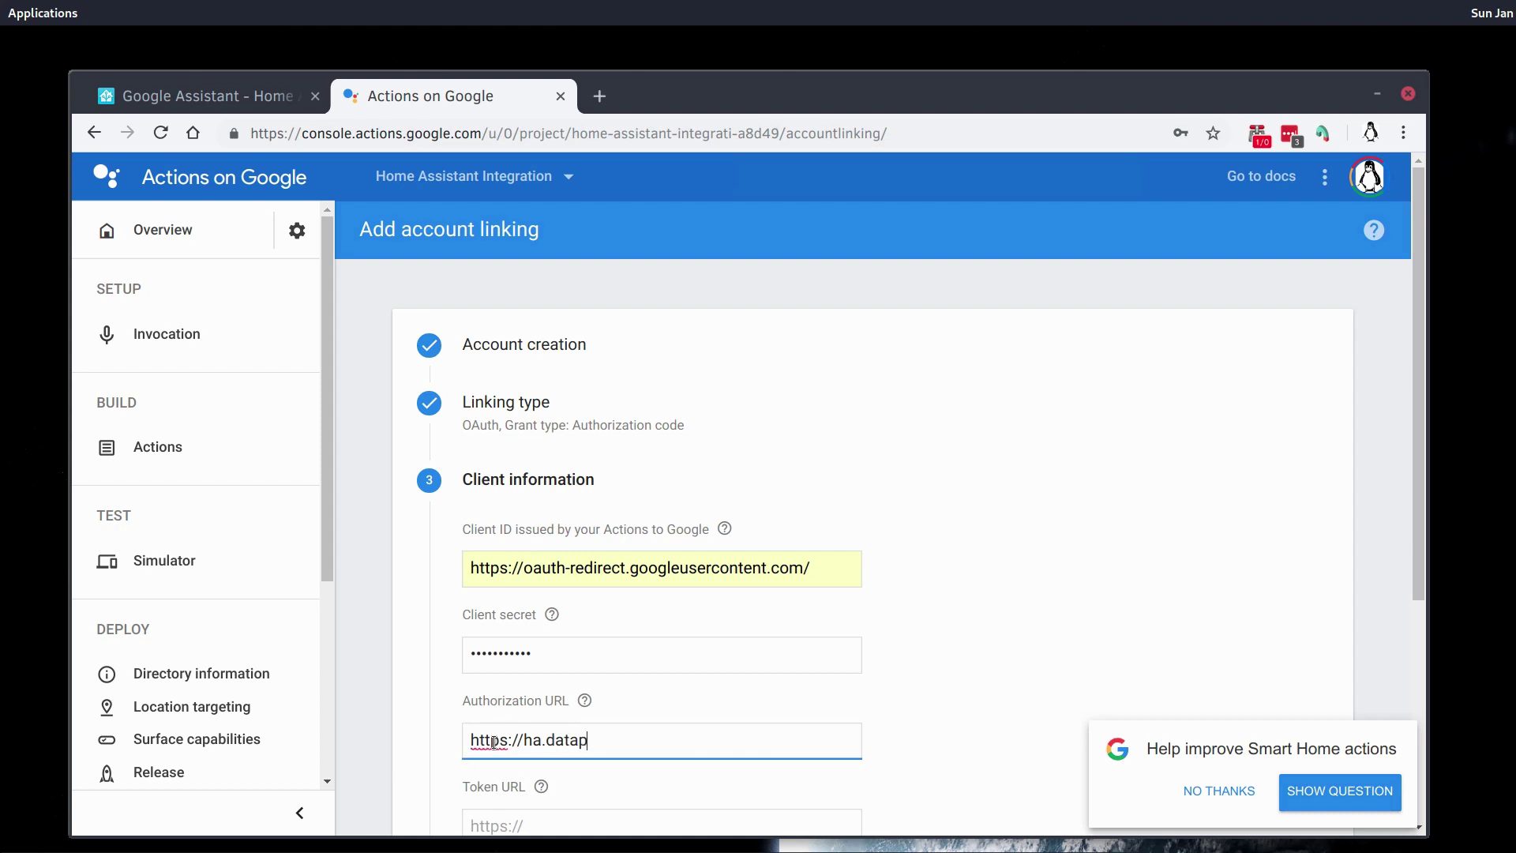
{"action": "type", "text": "hobe.com/"}
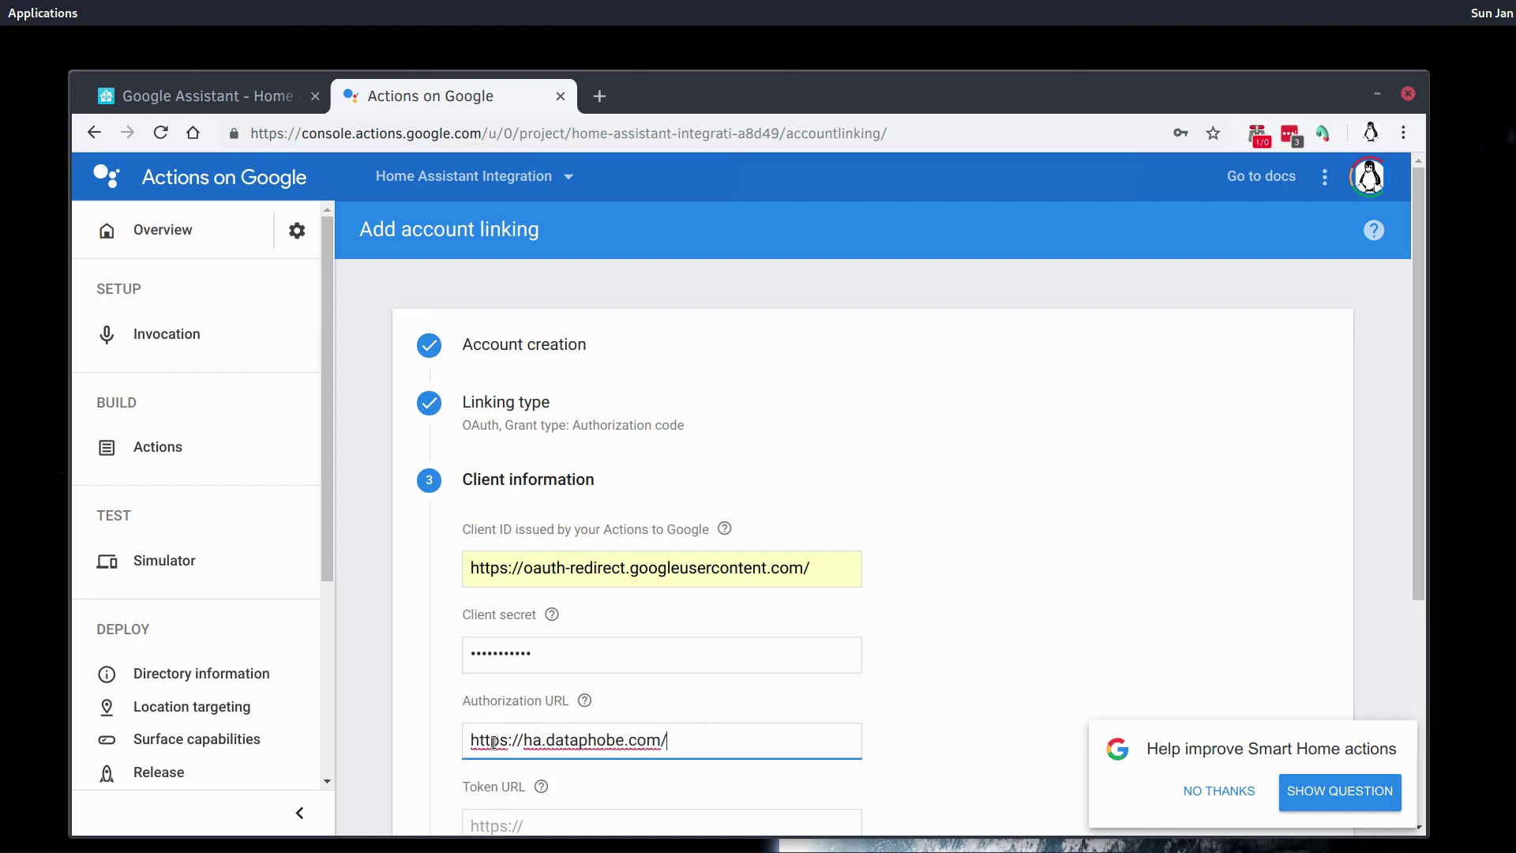
{"action": "type", "text": "auth/authorize"}
{"action": "scroll", "coordinate": [879, 751], "scroll_direction": "down", "scroll_amount": 3}
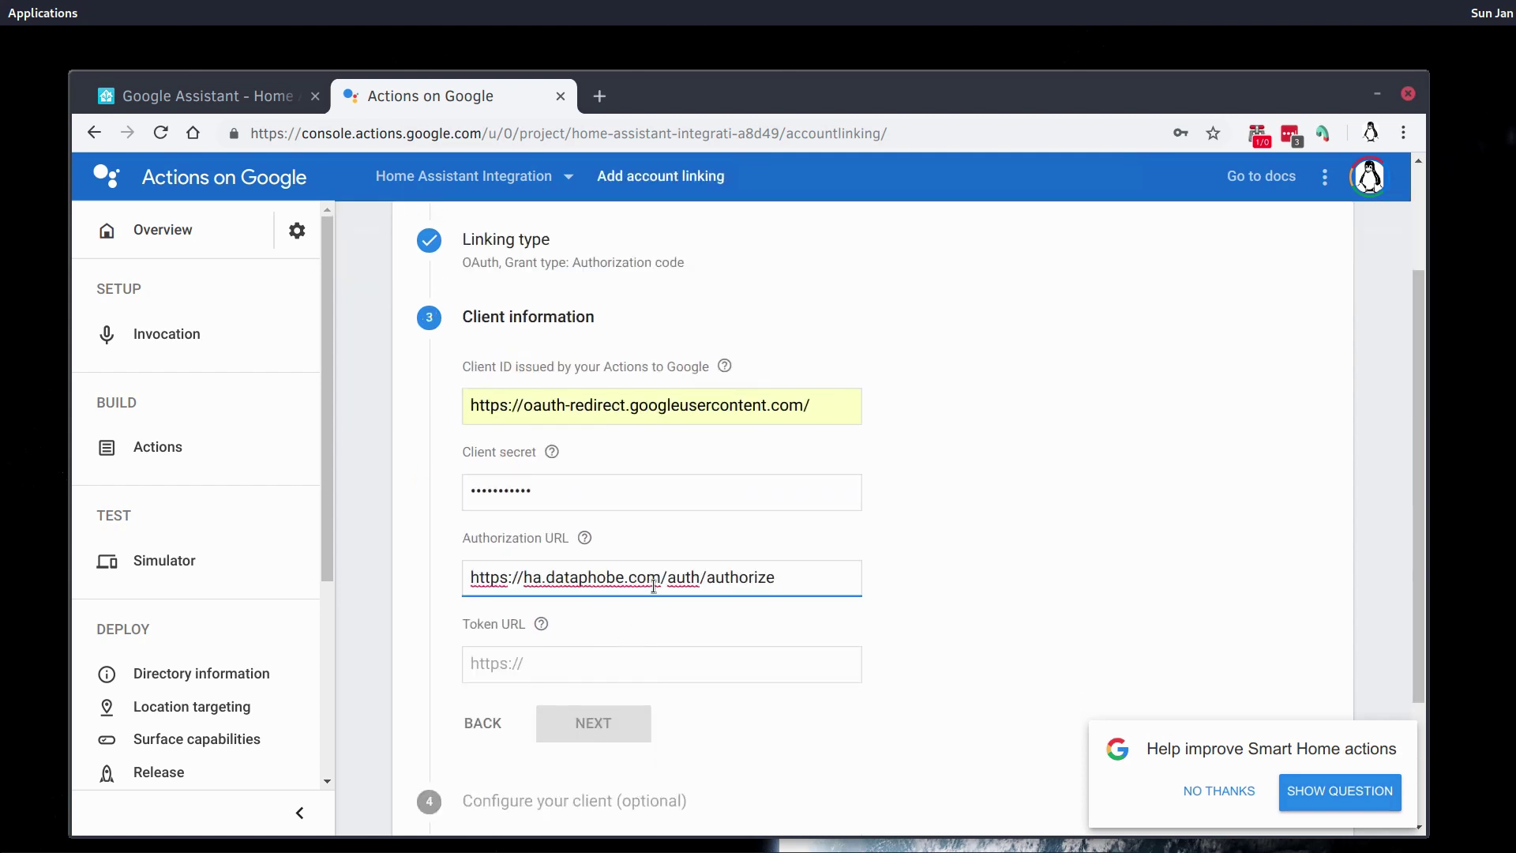
{"action": "left_click_drag", "start_coordinate": [662, 578], "coordinate": [439, 586]}
{"action": "key", "text": "ctrl+c"}
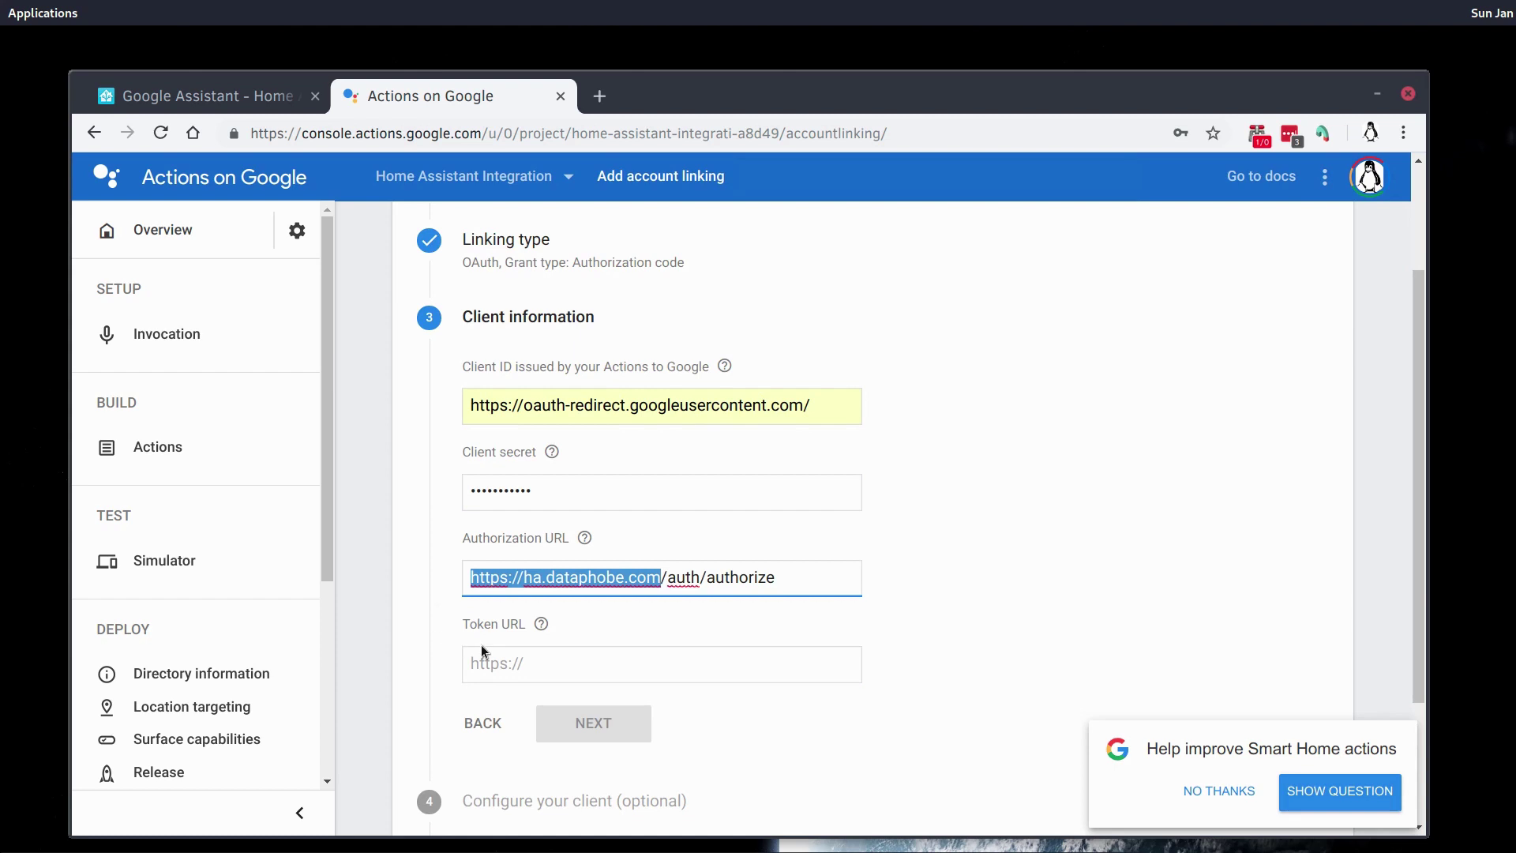
{"action": "left_click", "coordinate": [498, 669]}
{"action": "key", "text": "ctrl+v"}
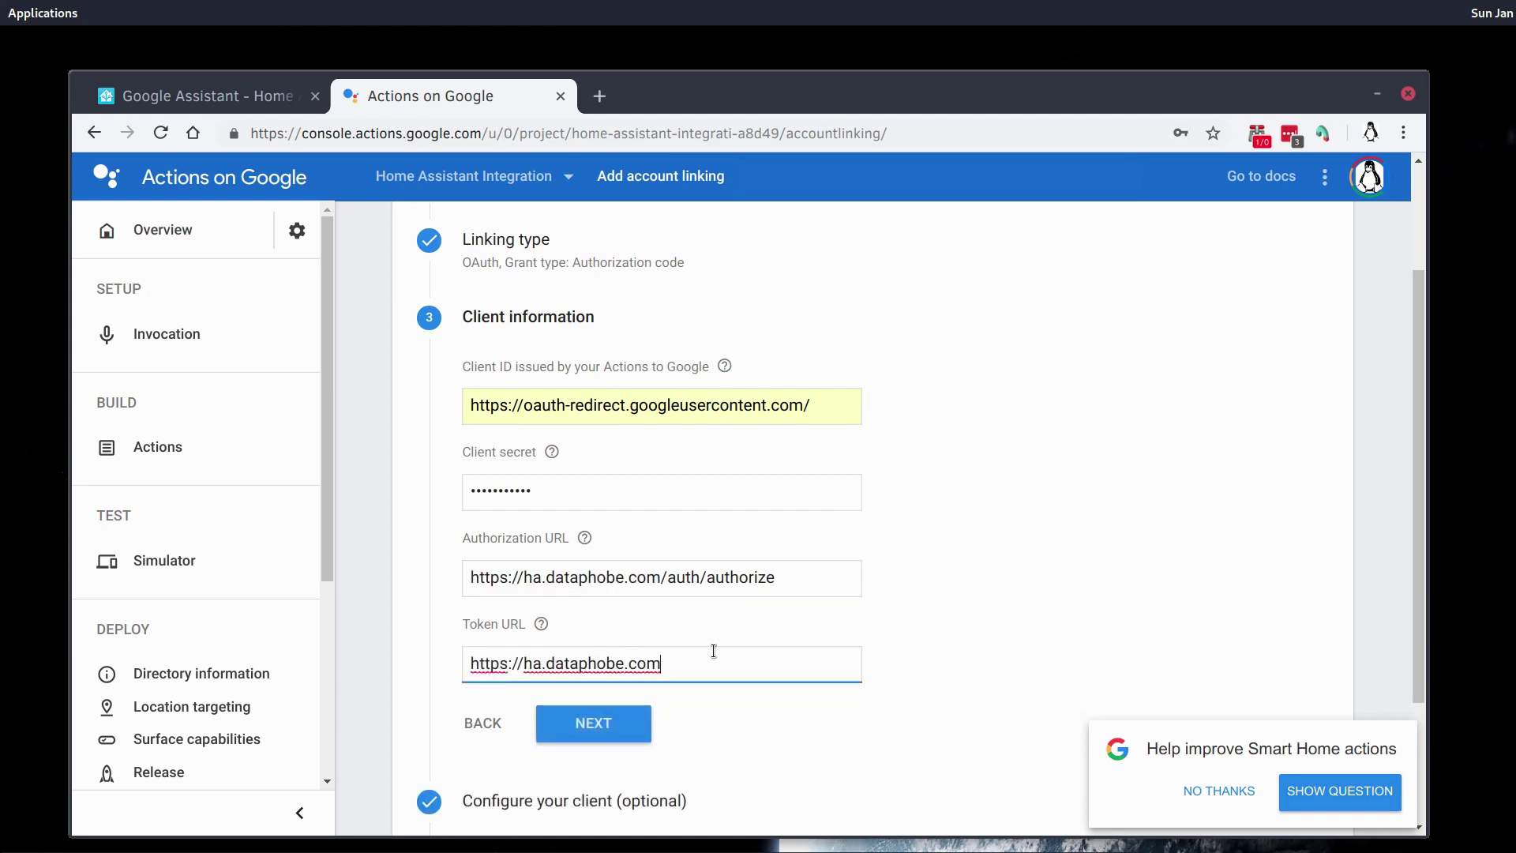
{"action": "type", "text": "auth/token"}
{"action": "scroll", "coordinate": [911, 561], "scroll_direction": "down", "scroll_amount": 3}
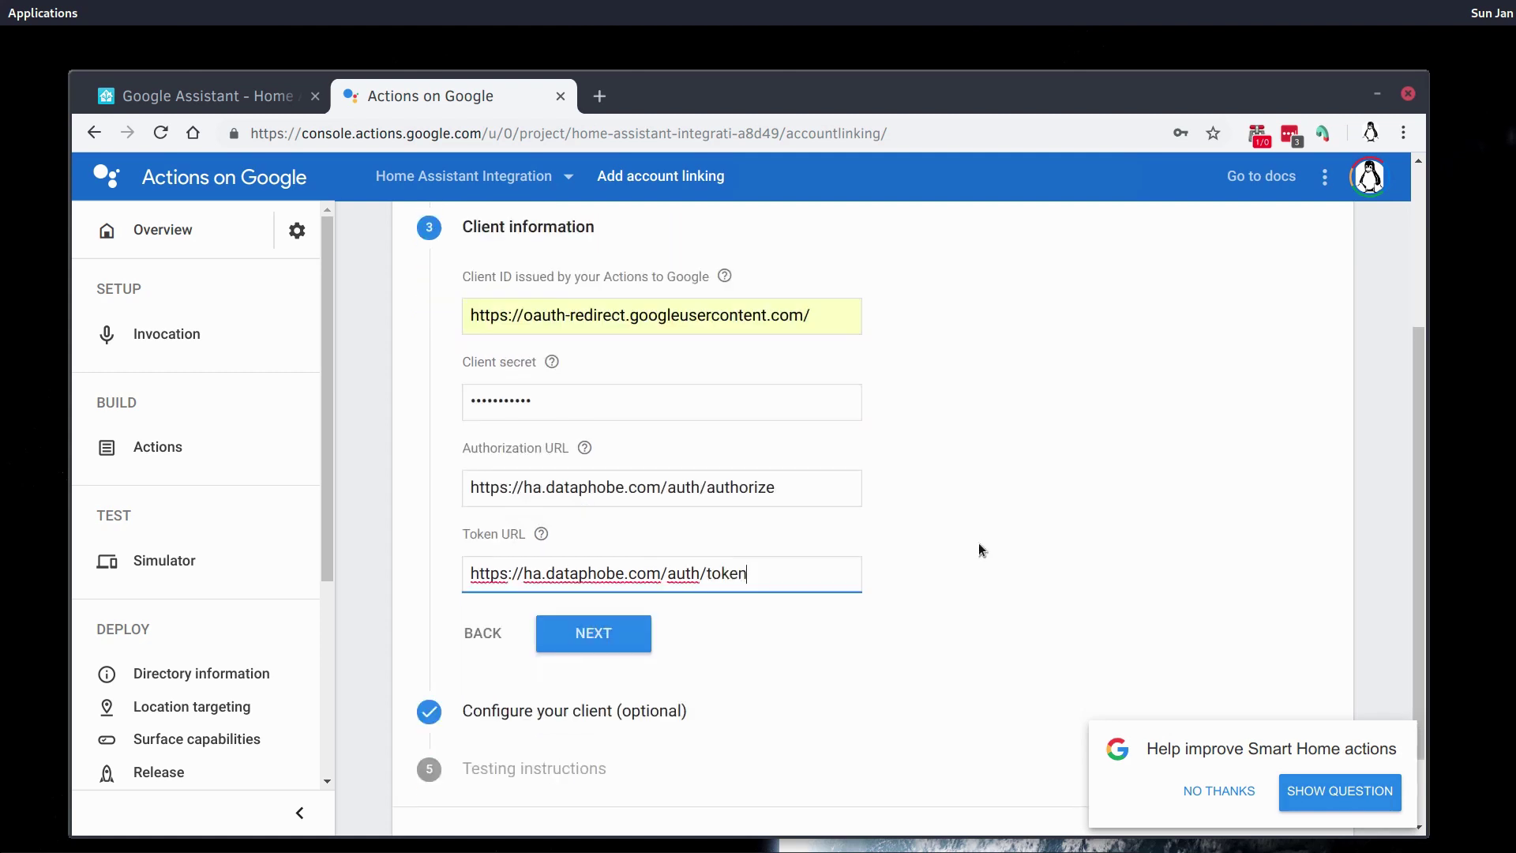
{"action": "left_click", "coordinate": [582, 635]}
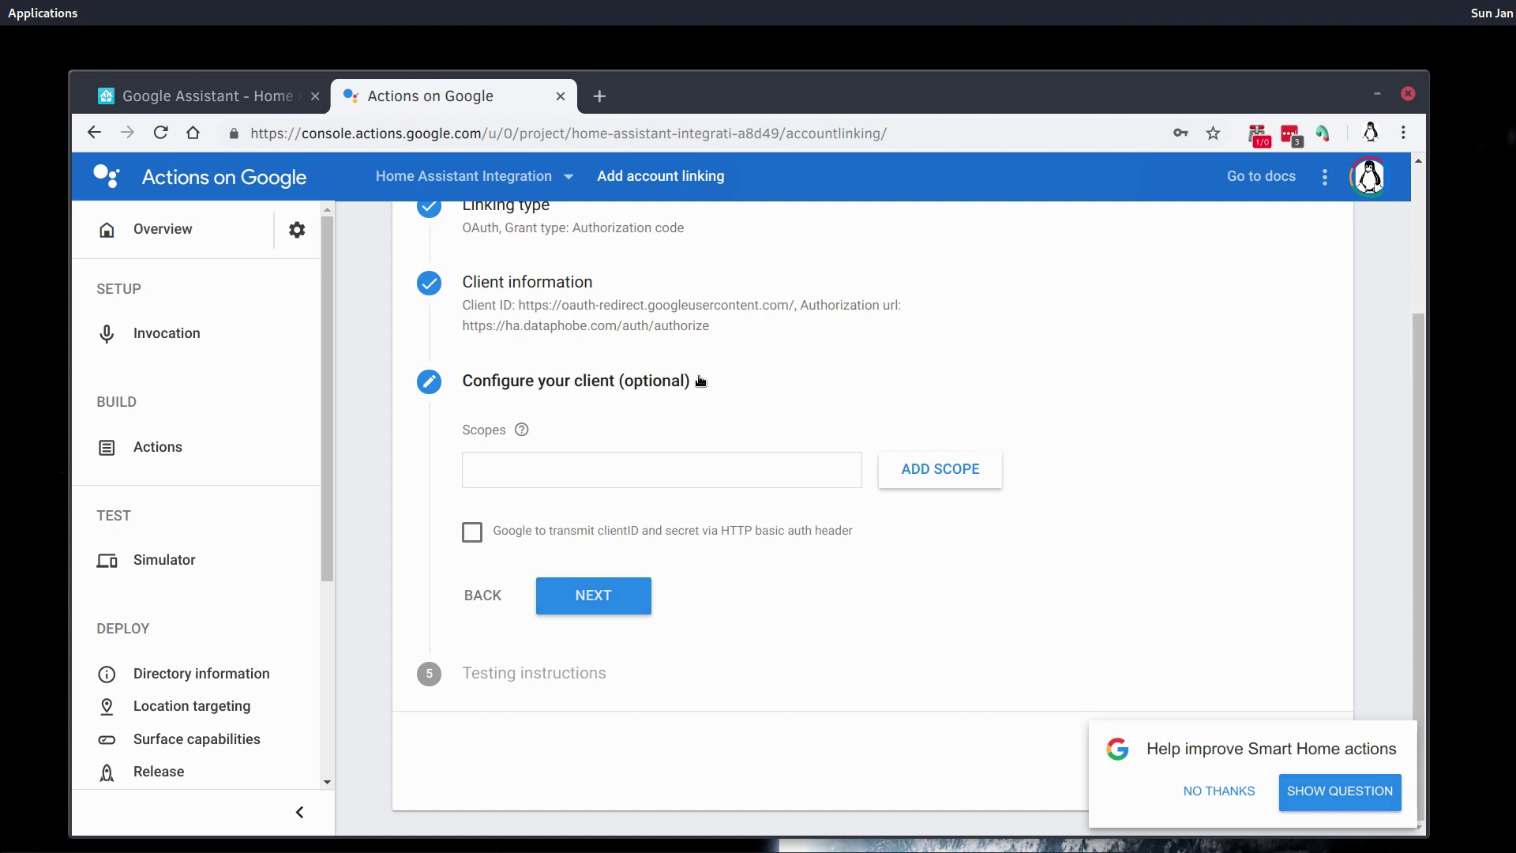
Step: Add the account linking scopes email and name
{"action": "left_click", "coordinate": [526, 457]}
{"action": "type", "text": "email"}
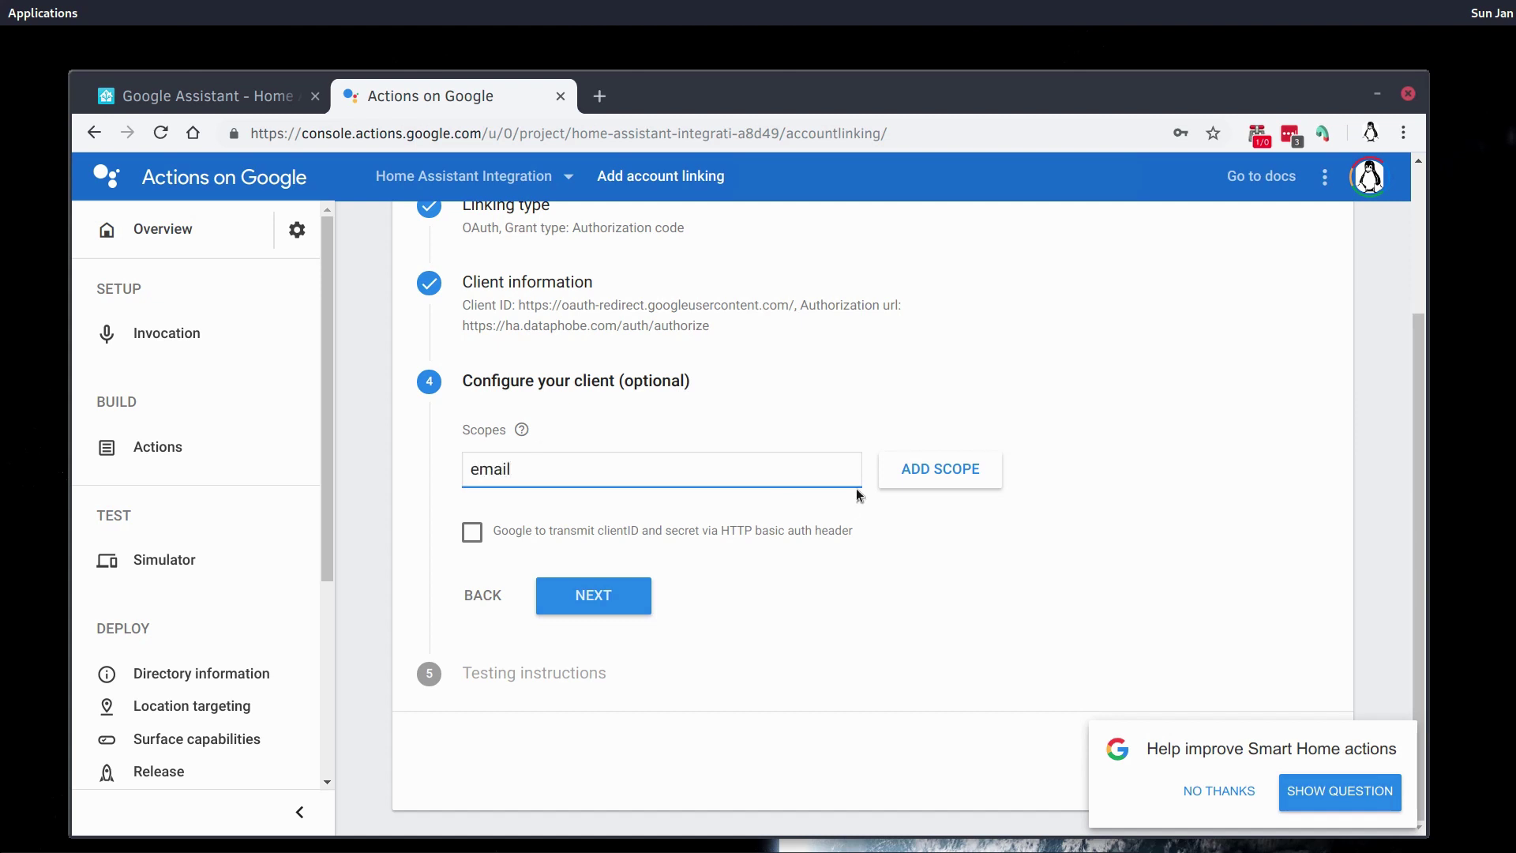
{"action": "left_click", "coordinate": [882, 485]}
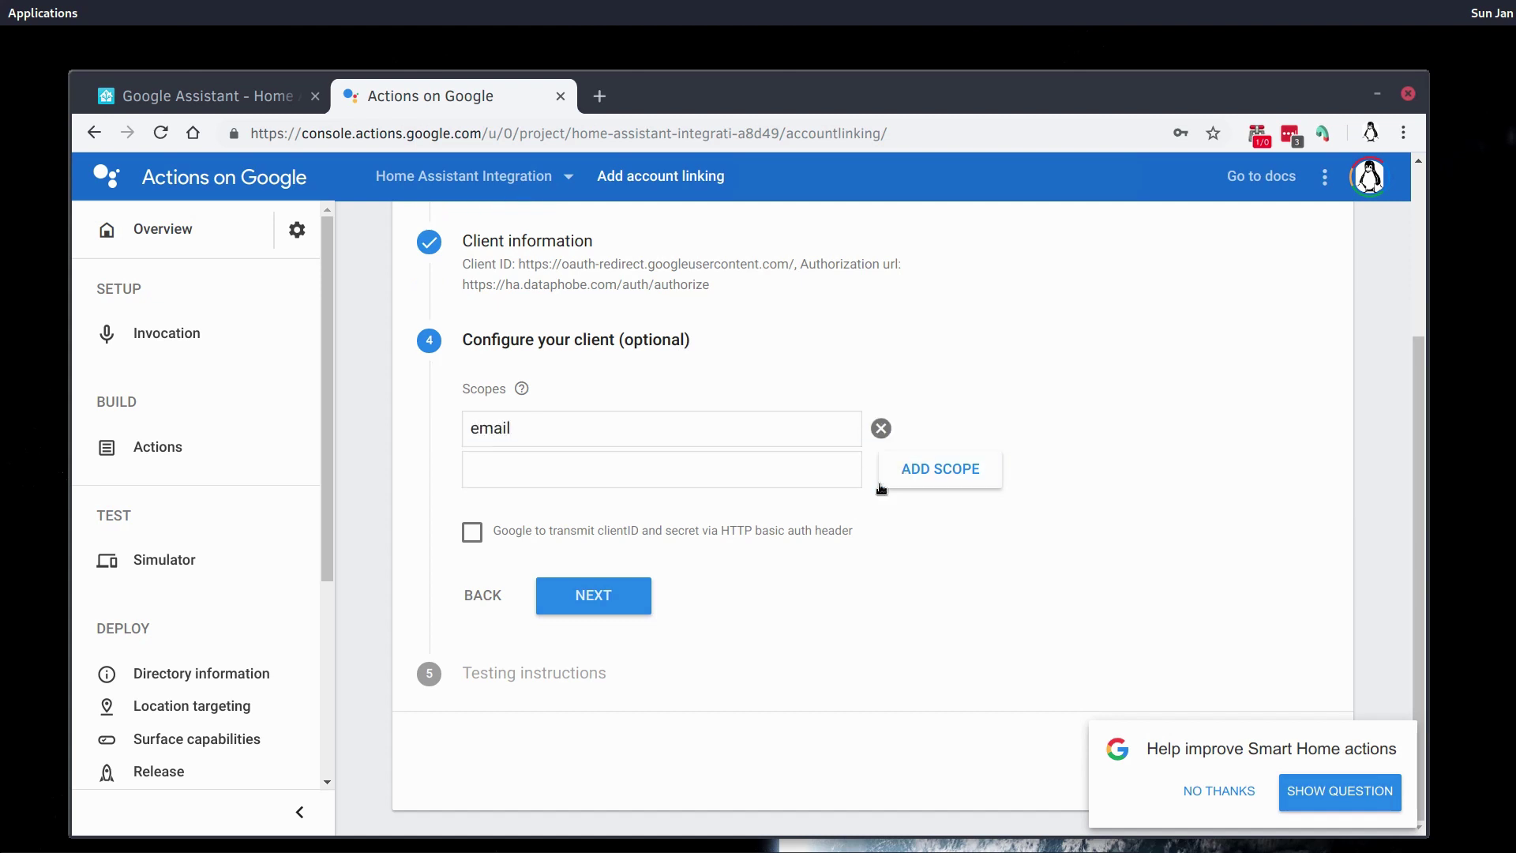
{"action": "left_click", "coordinate": [576, 464]}
{"action": "type", "text": "name"}
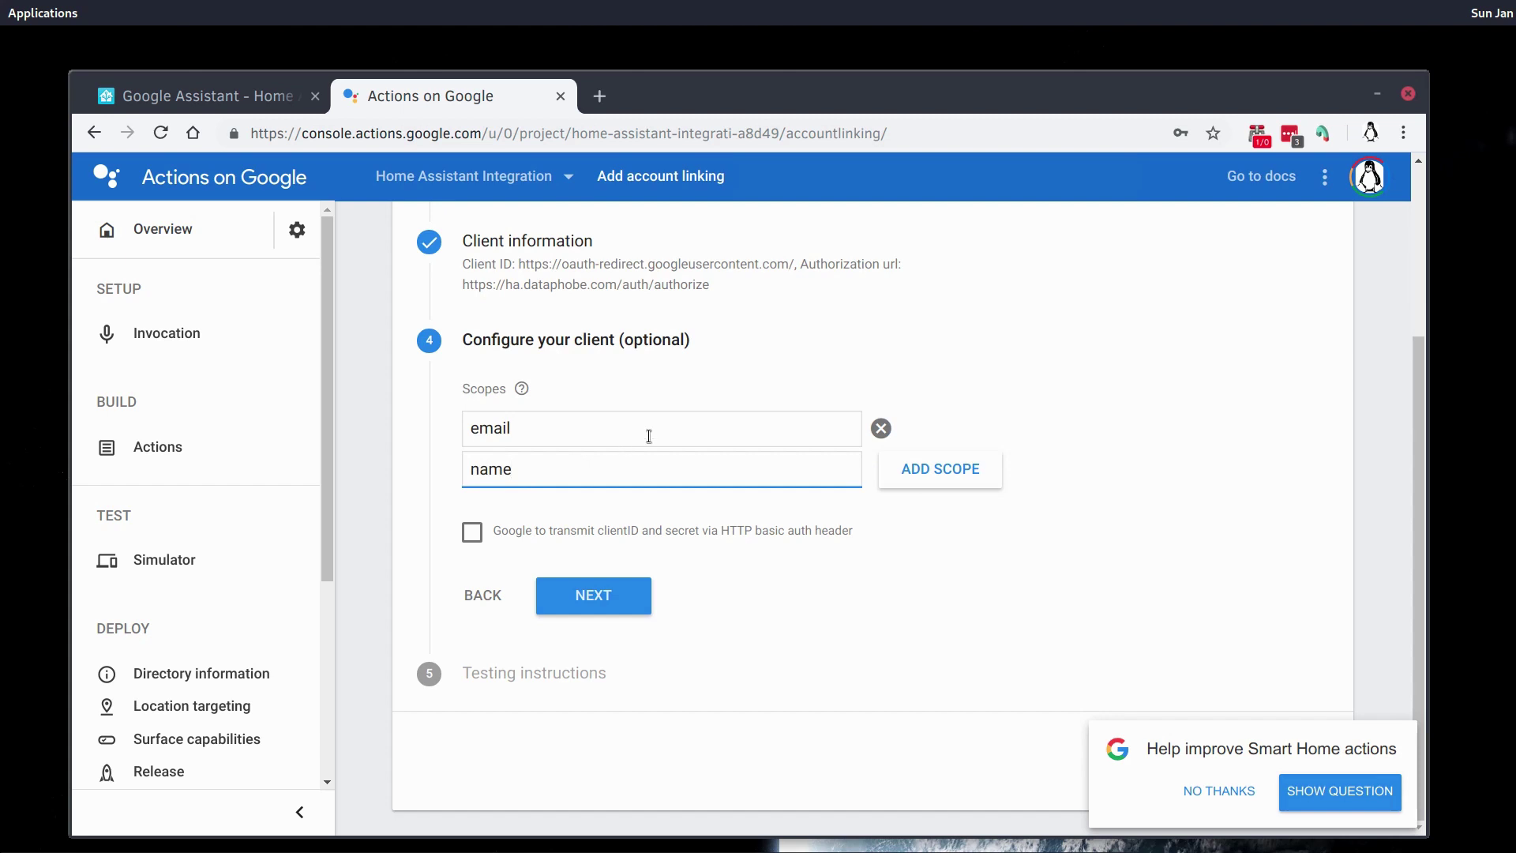
{"action": "left_click", "coordinate": [602, 594]}
Step: Enter testing instructions 'Were not submitting this so', dismiss the survey, and save account linking
{"action": "left_click", "coordinate": [589, 554]}
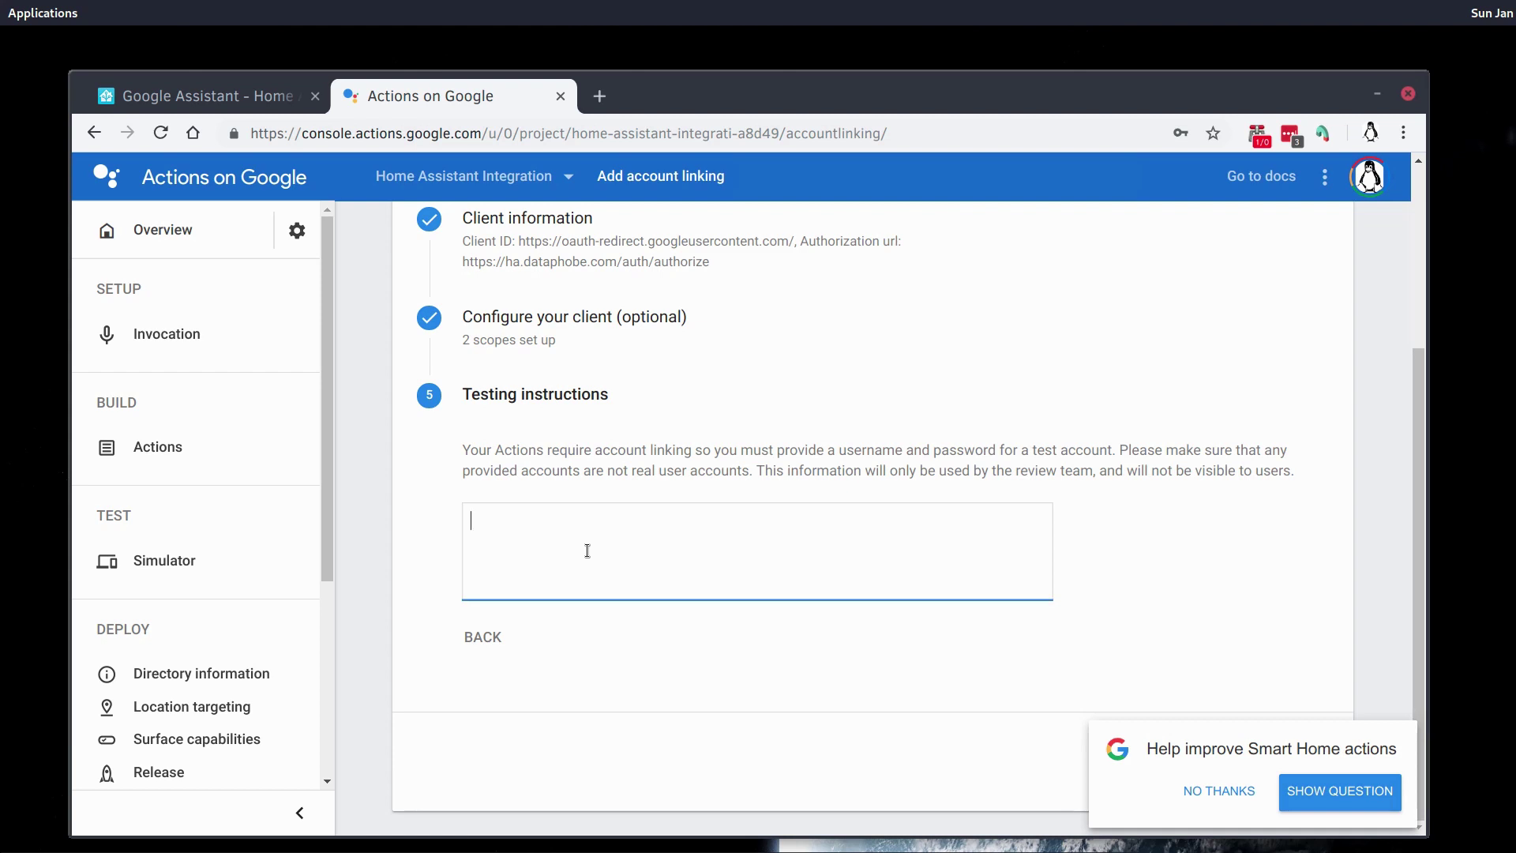
{"action": "type", "text": "Were not submitting this so..."}
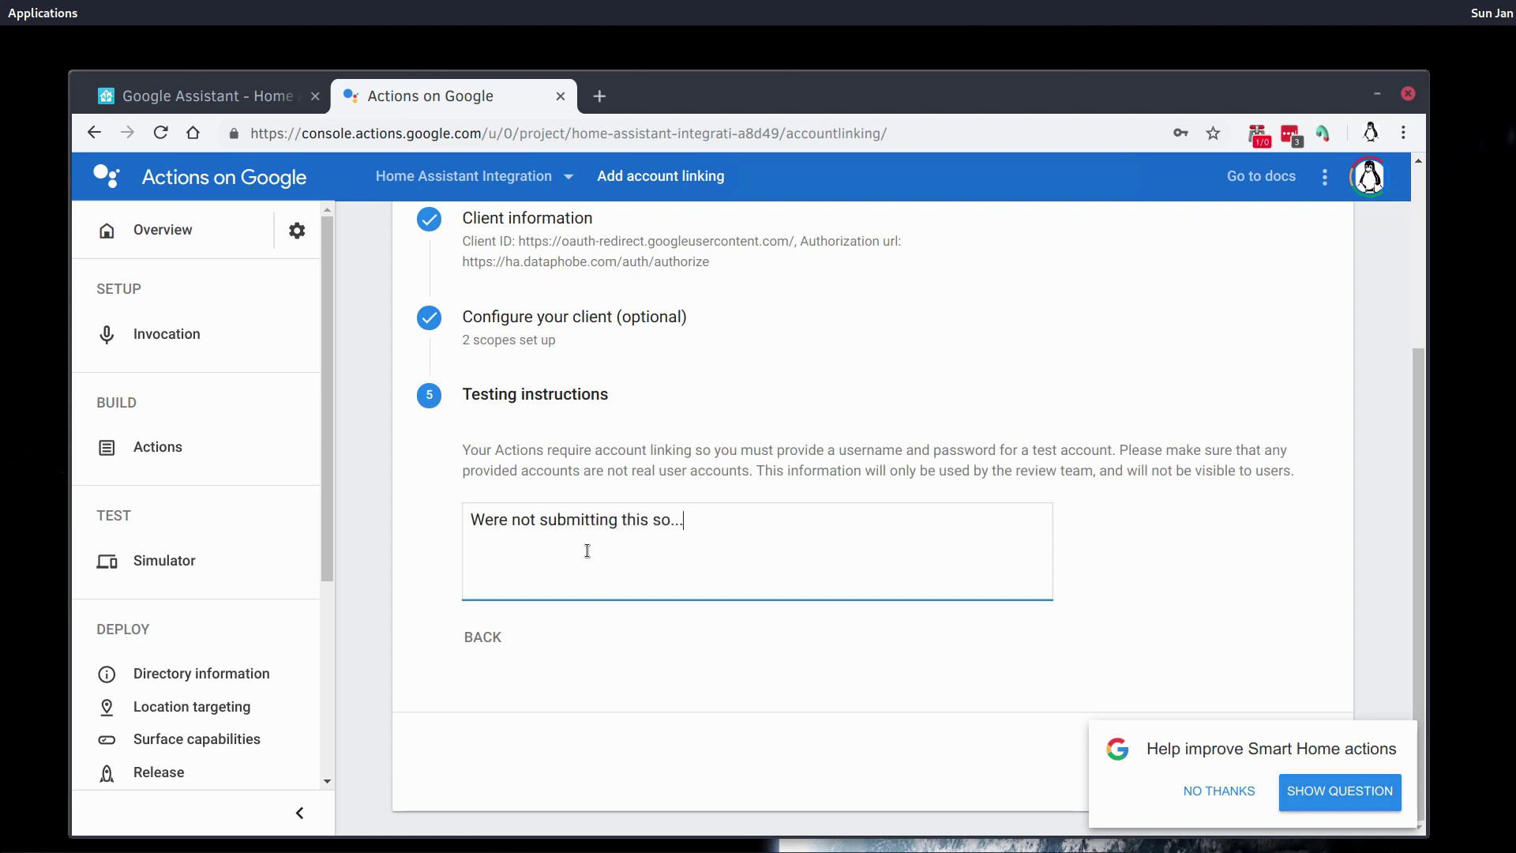
{"action": "left_click", "coordinate": [1259, 588]}
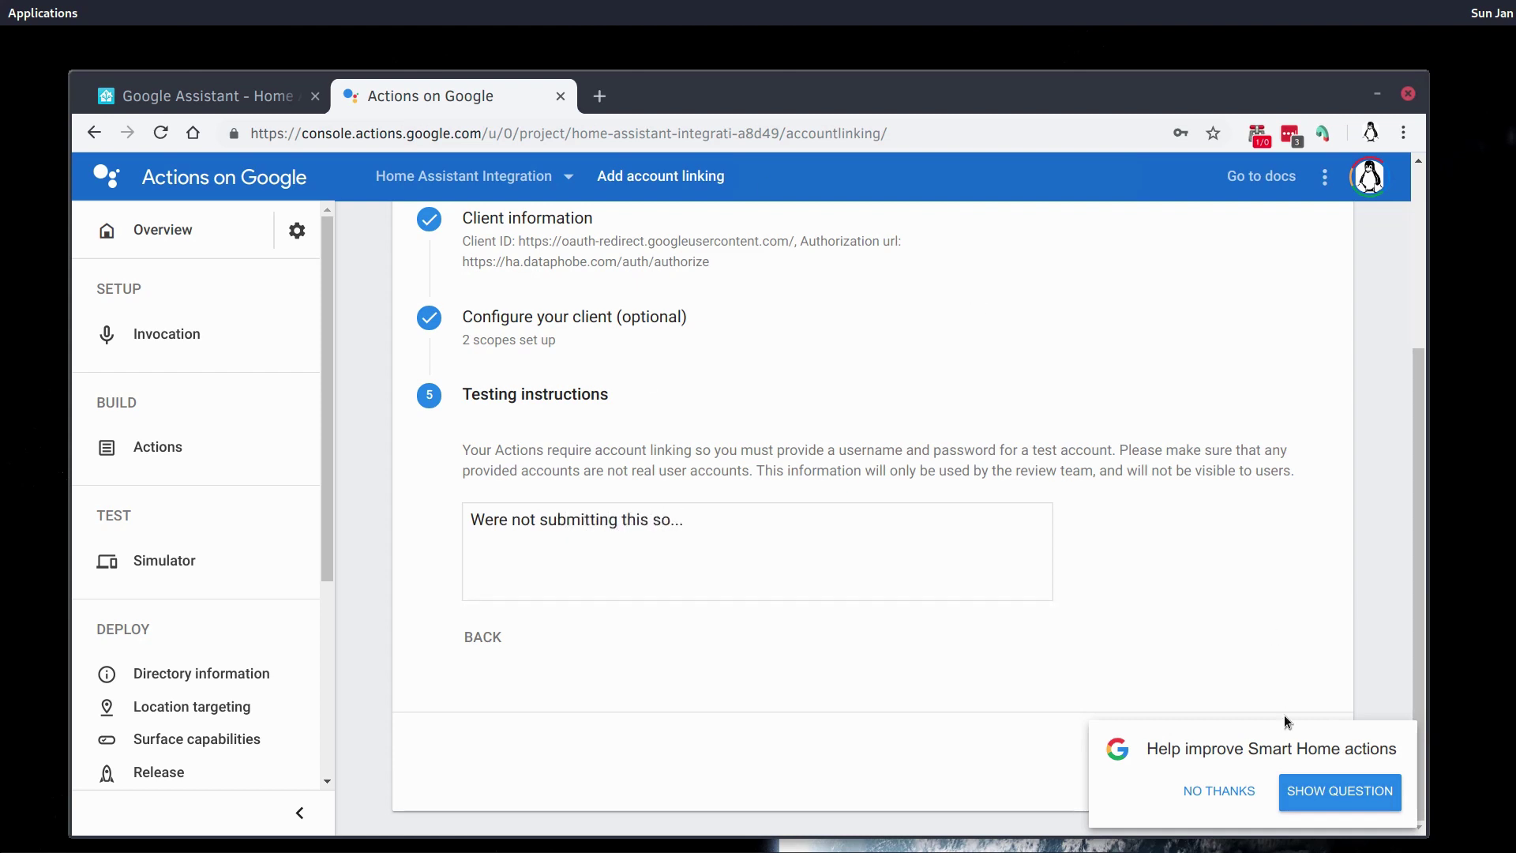
{"action": "left_click", "coordinate": [1220, 794]}
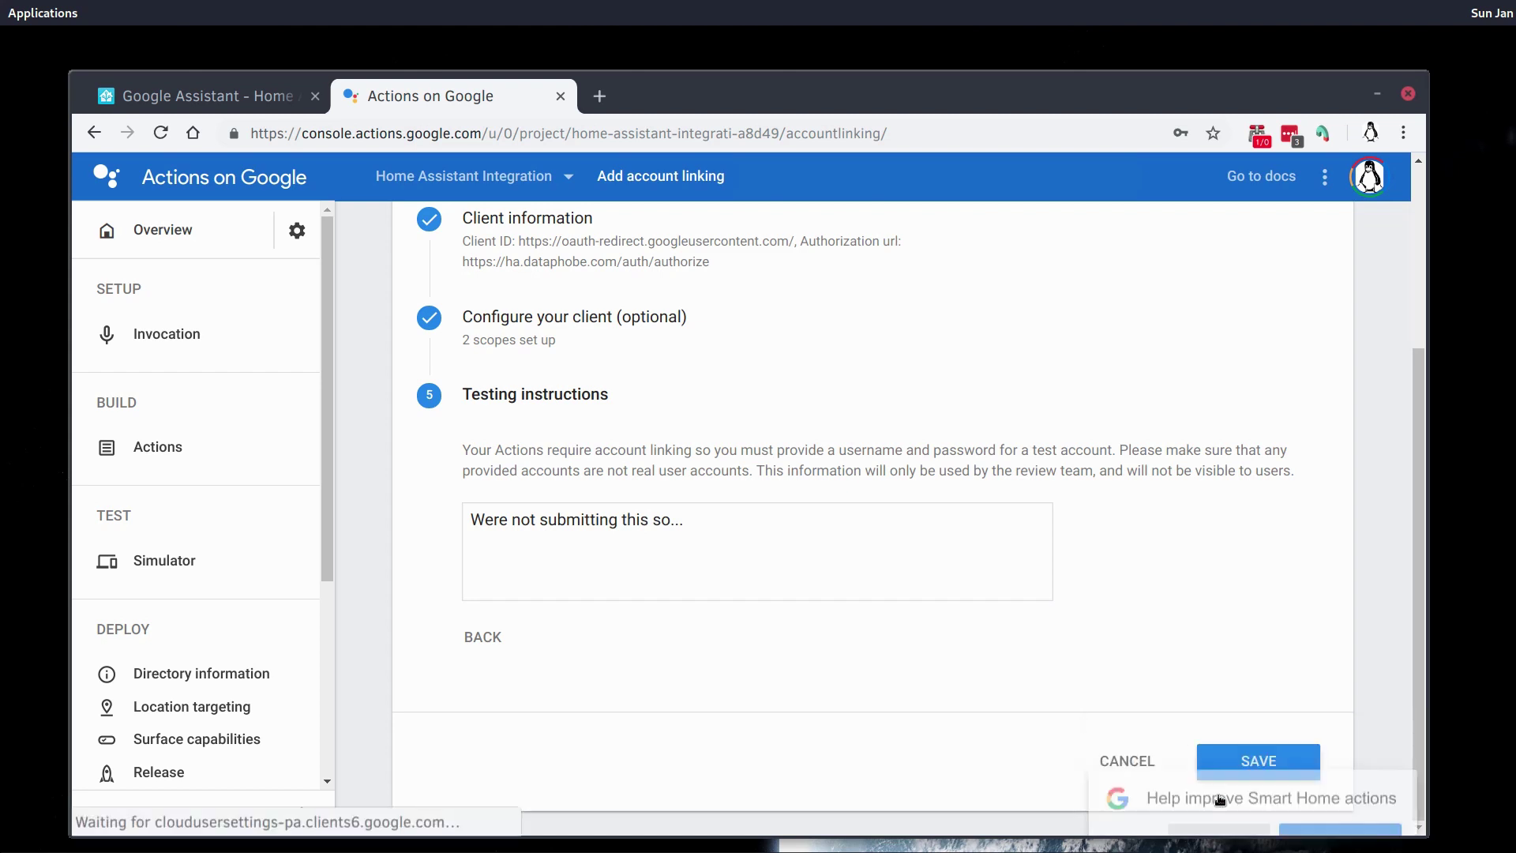
{"action": "left_click", "coordinate": [1256, 762]}
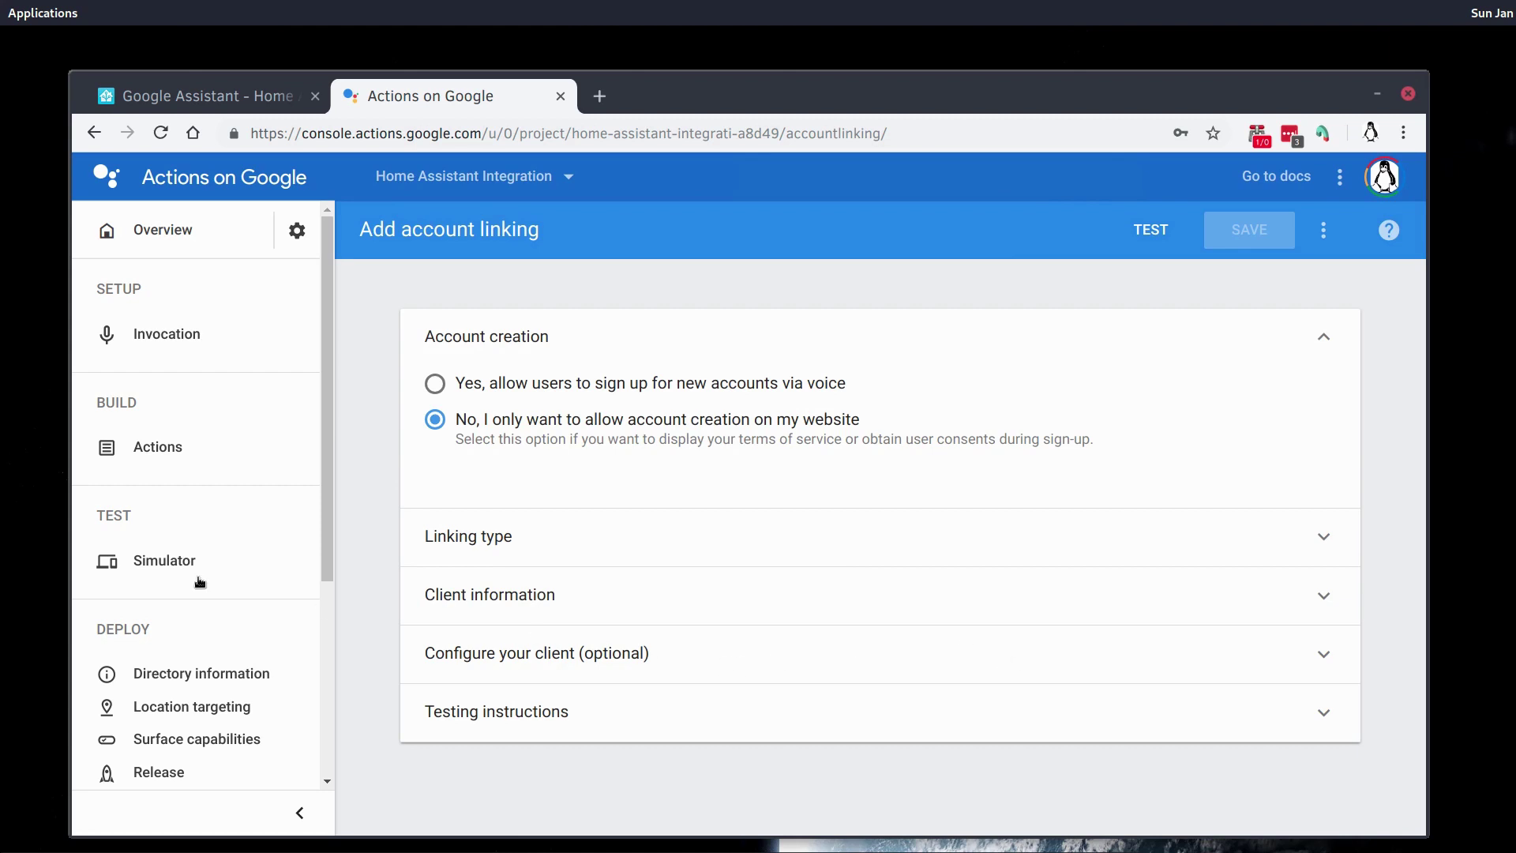
Step: Enable Simulator testing on the Draft version, then return to the Home Assistant docs
{"action": "left_click", "coordinate": [150, 562]}
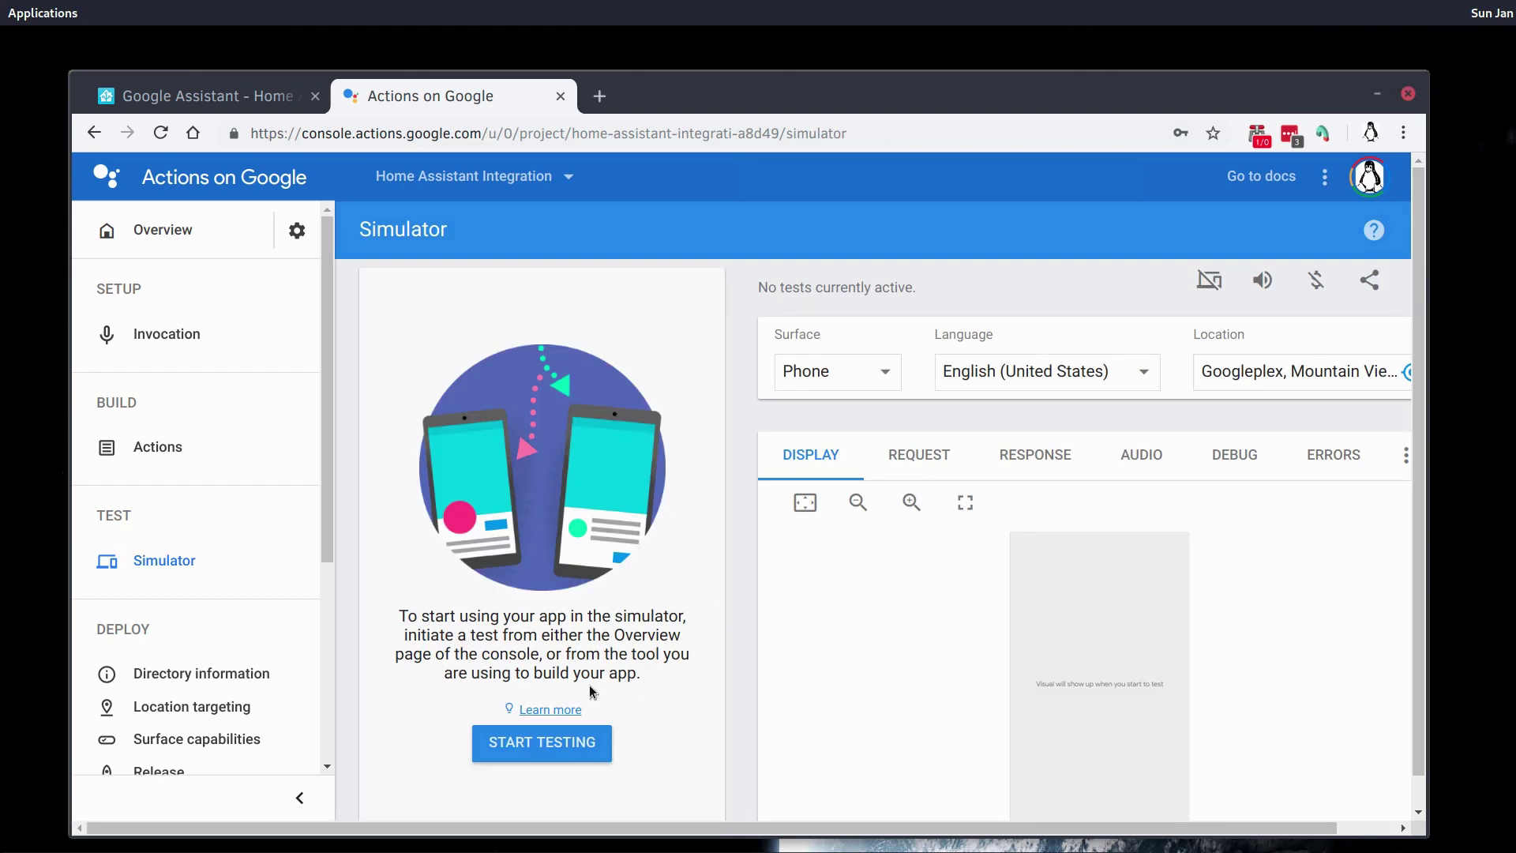
{"action": "left_click", "coordinate": [545, 741]}
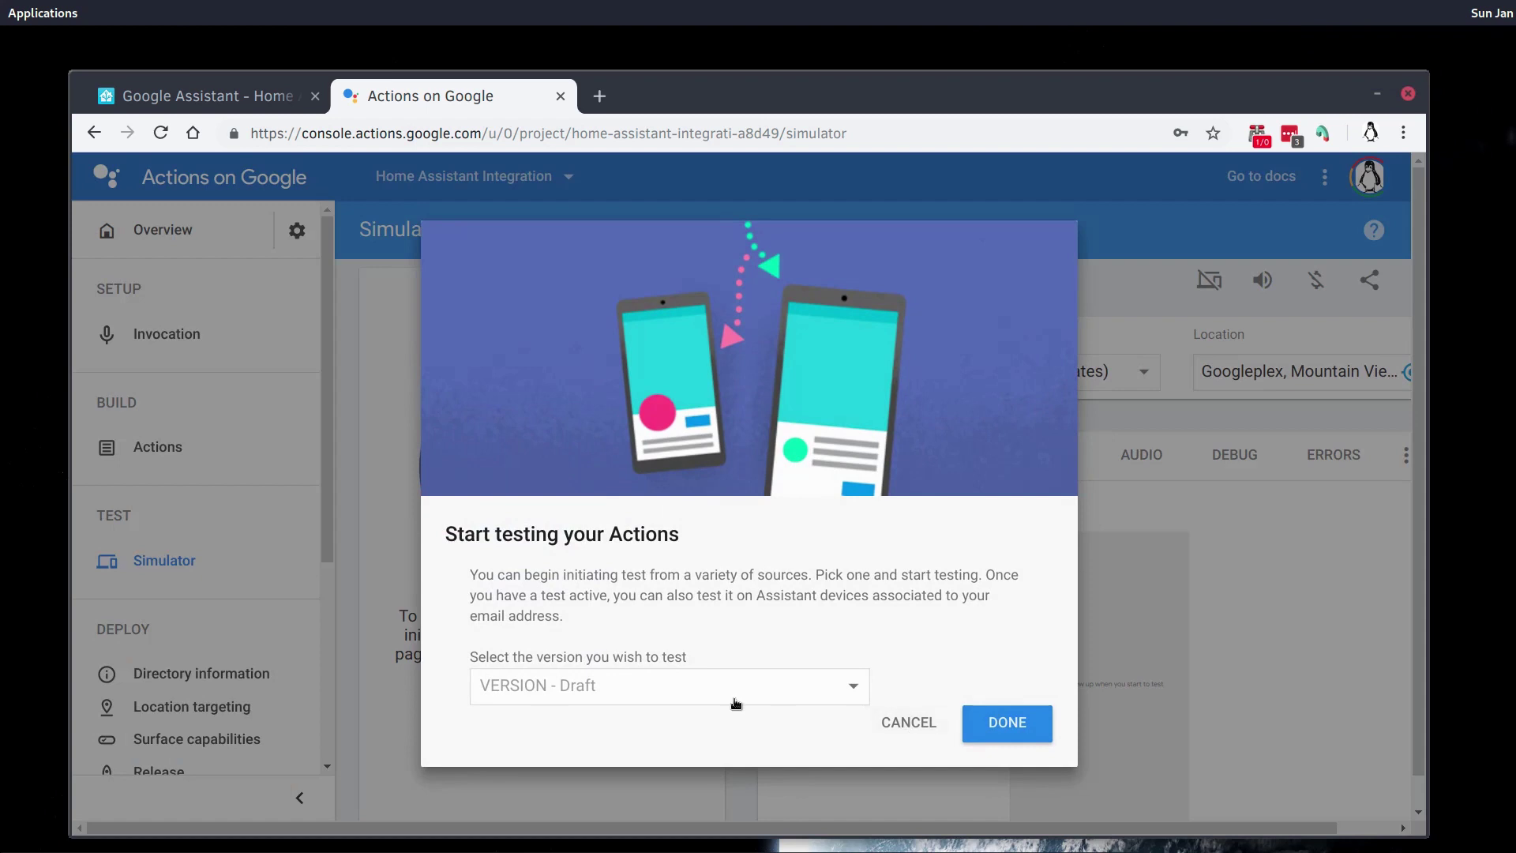
{"action": "left_click", "coordinate": [738, 698]}
{"action": "left_click", "coordinate": [971, 724]}
{"action": "left_click", "coordinate": [1004, 730]}
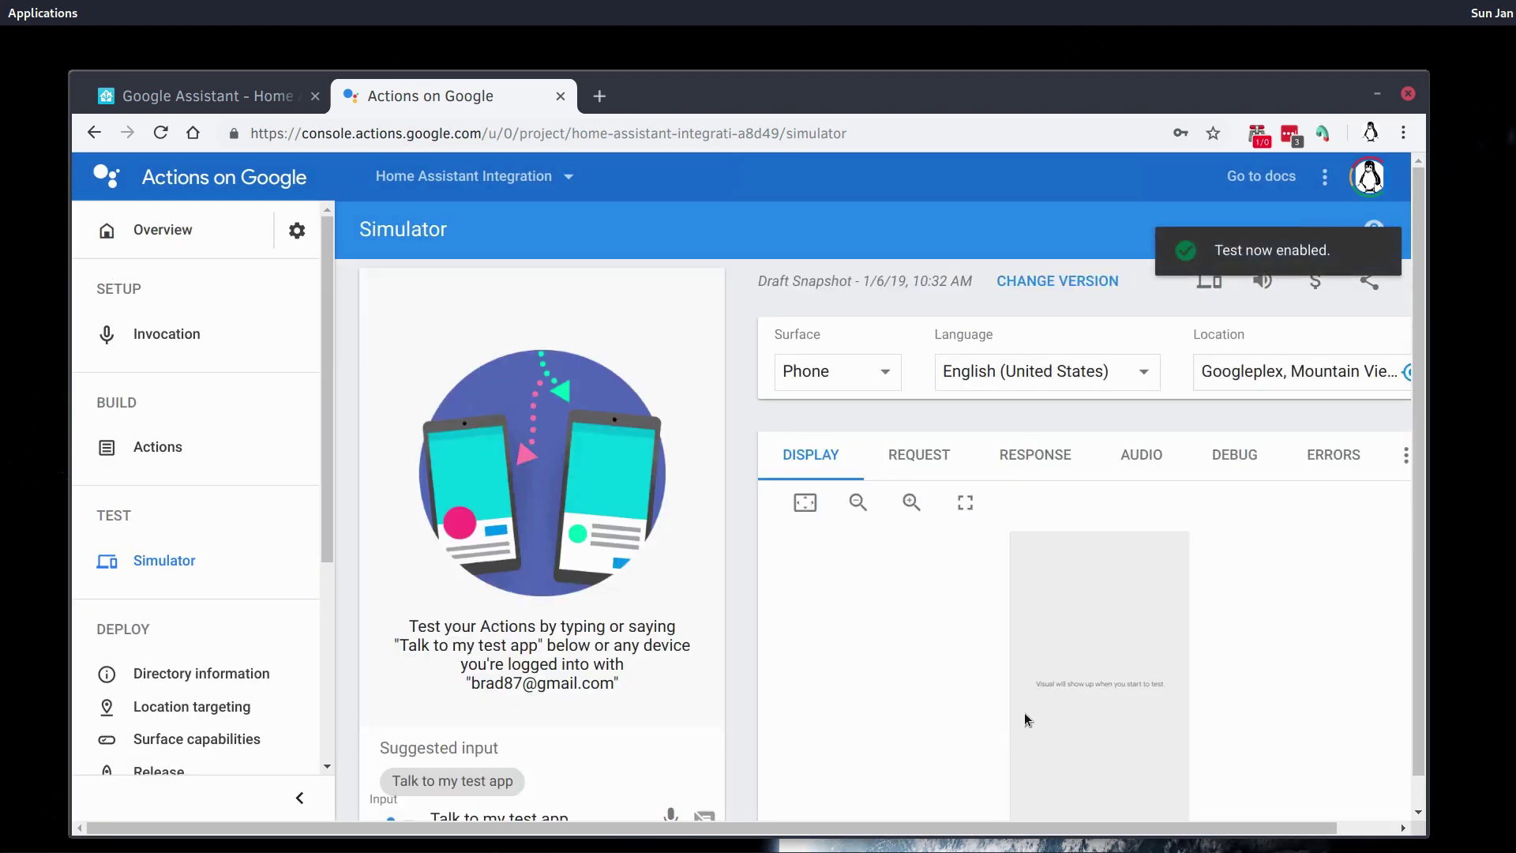
{"action": "key", "text": "alt+Tab"}
Step: Scroll the google_assistant docs up to First time setup and follow the Google Cloud API Console link
{"action": "left_click_drag", "start_coordinate": [819, 202], "coordinate": [610, 161]}
{"action": "scroll", "coordinate": [745, 373], "scroll_direction": "up", "scroll_amount": 5}
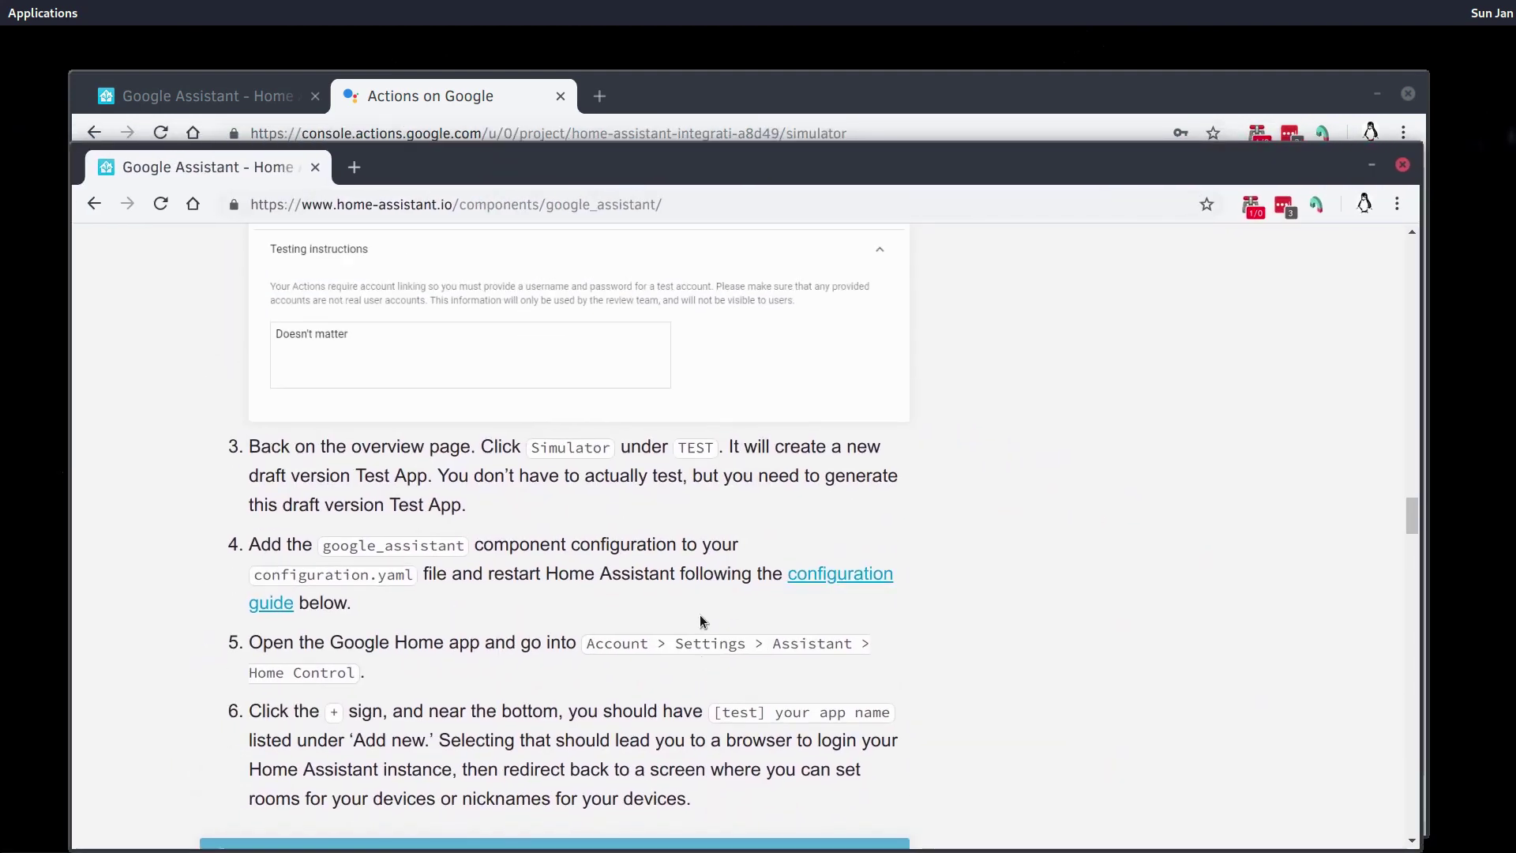
{"action": "scroll", "coordinate": [744, 374], "scroll_direction": "up", "scroll_amount": 15}
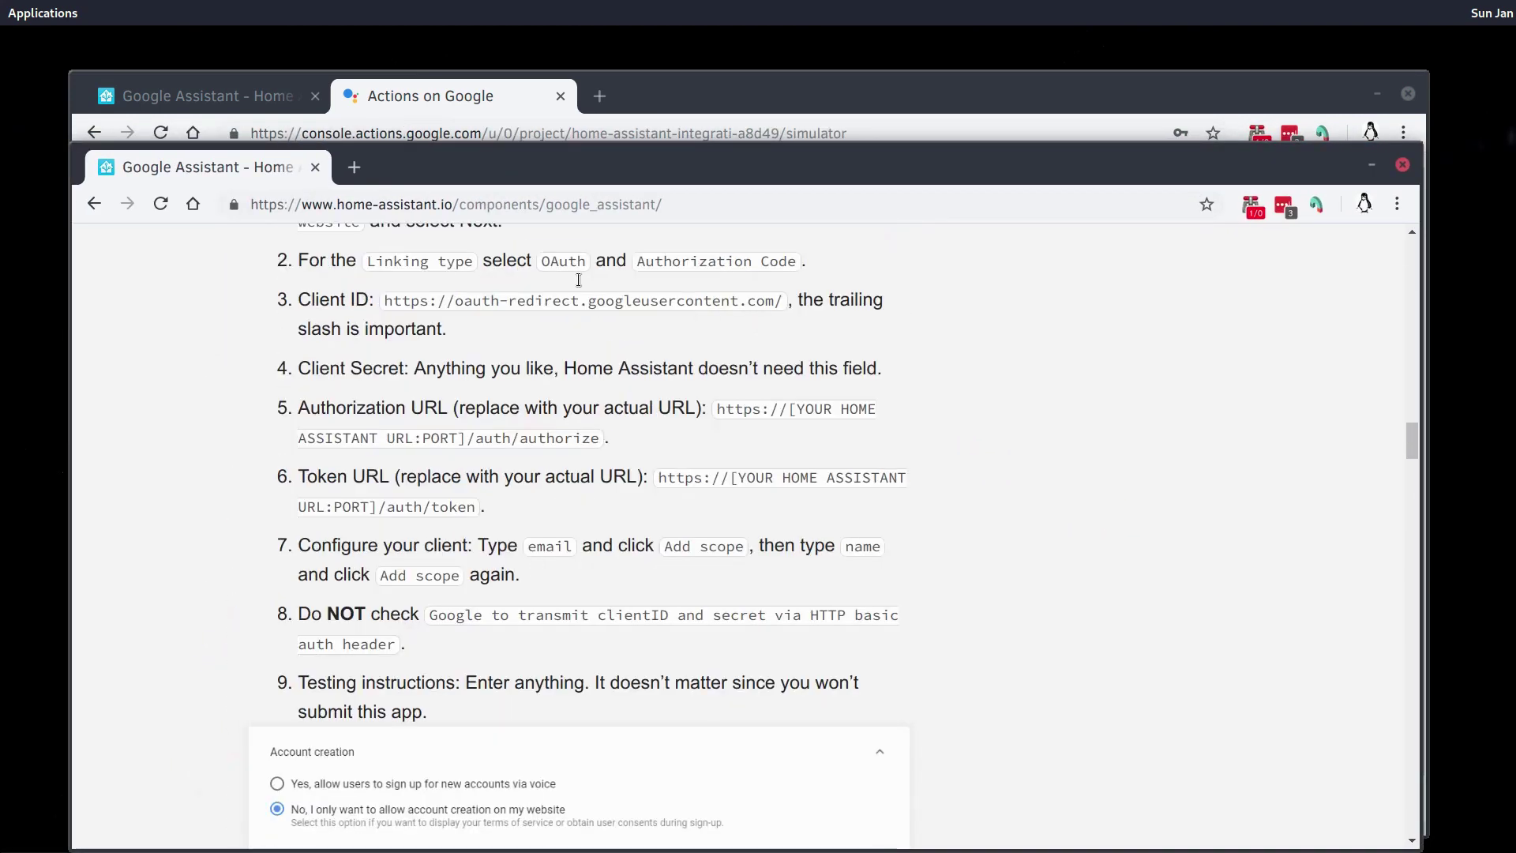
{"action": "scroll", "coordinate": [521, 599], "scroll_direction": "up", "scroll_amount": 5}
{"action": "scroll", "coordinate": [240, 401], "scroll_direction": "up", "scroll_amount": 4}
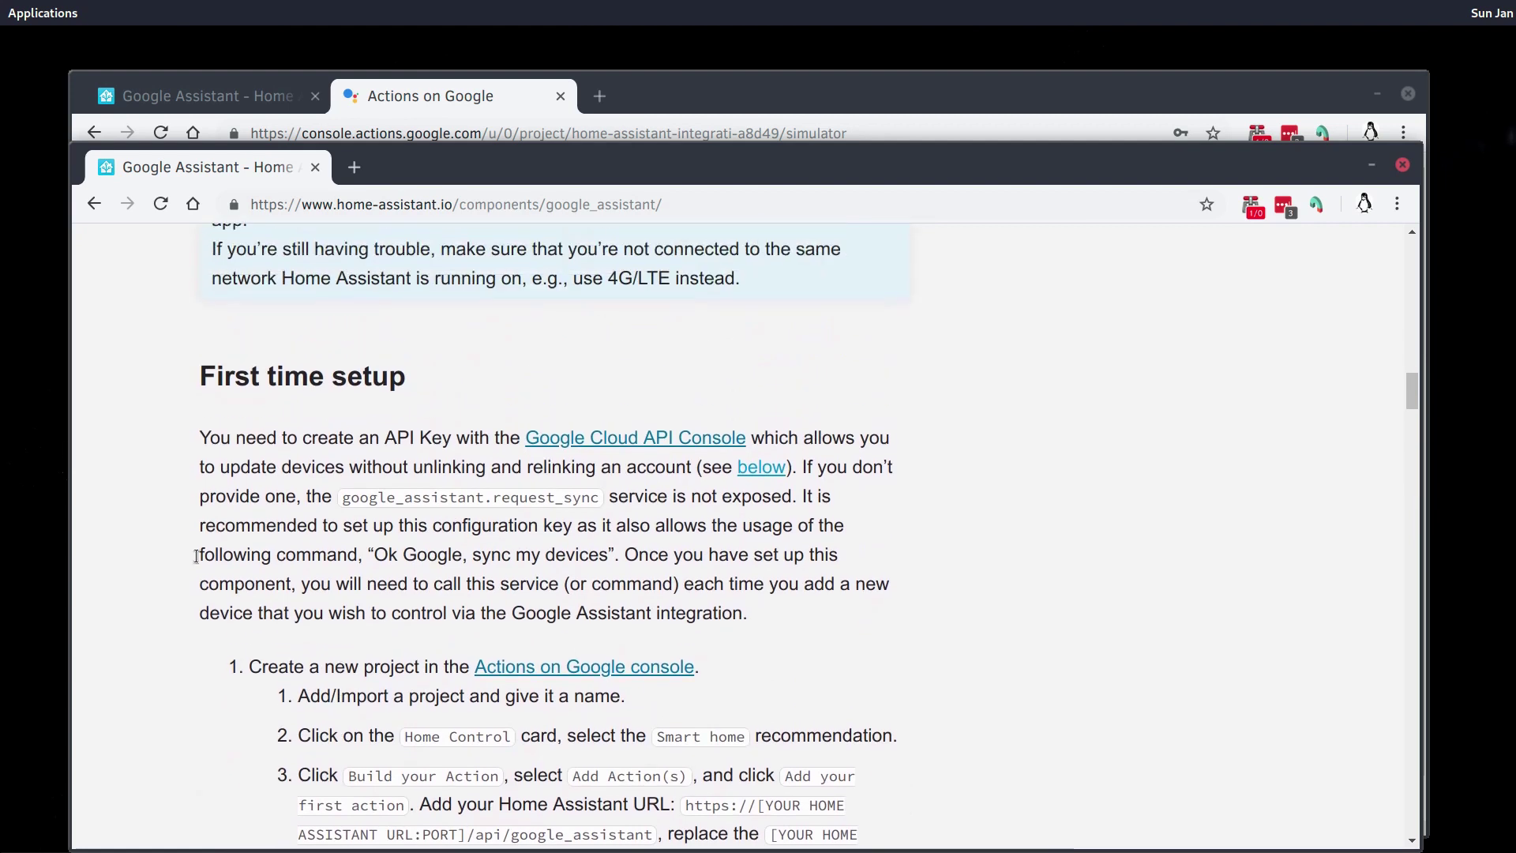
{"action": "left_click_drag", "start_coordinate": [826, 163], "coordinate": [827, 148]}
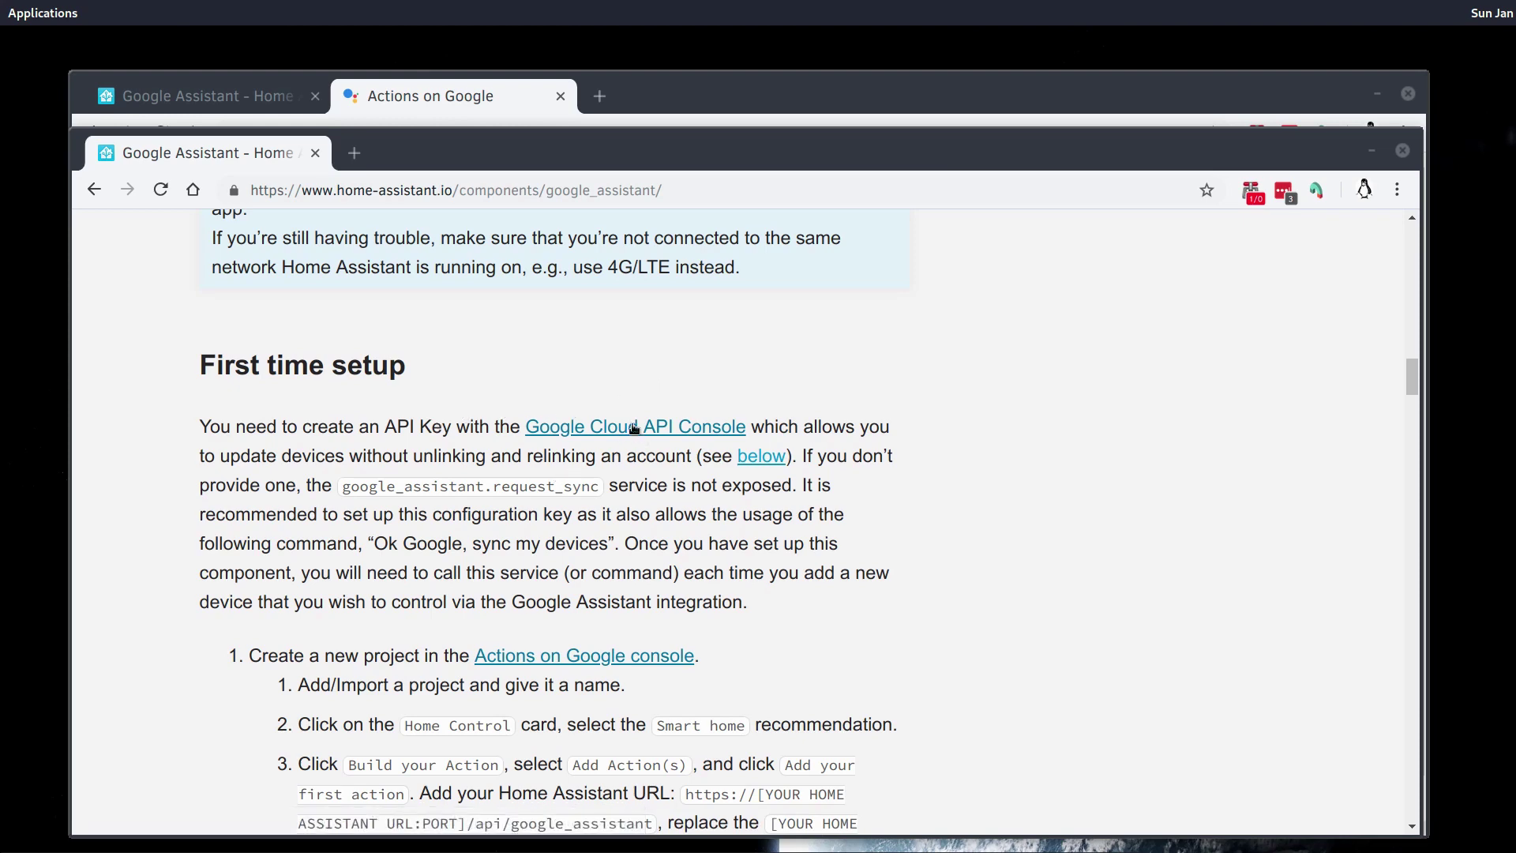
{"action": "left_click", "coordinate": [679, 423]}
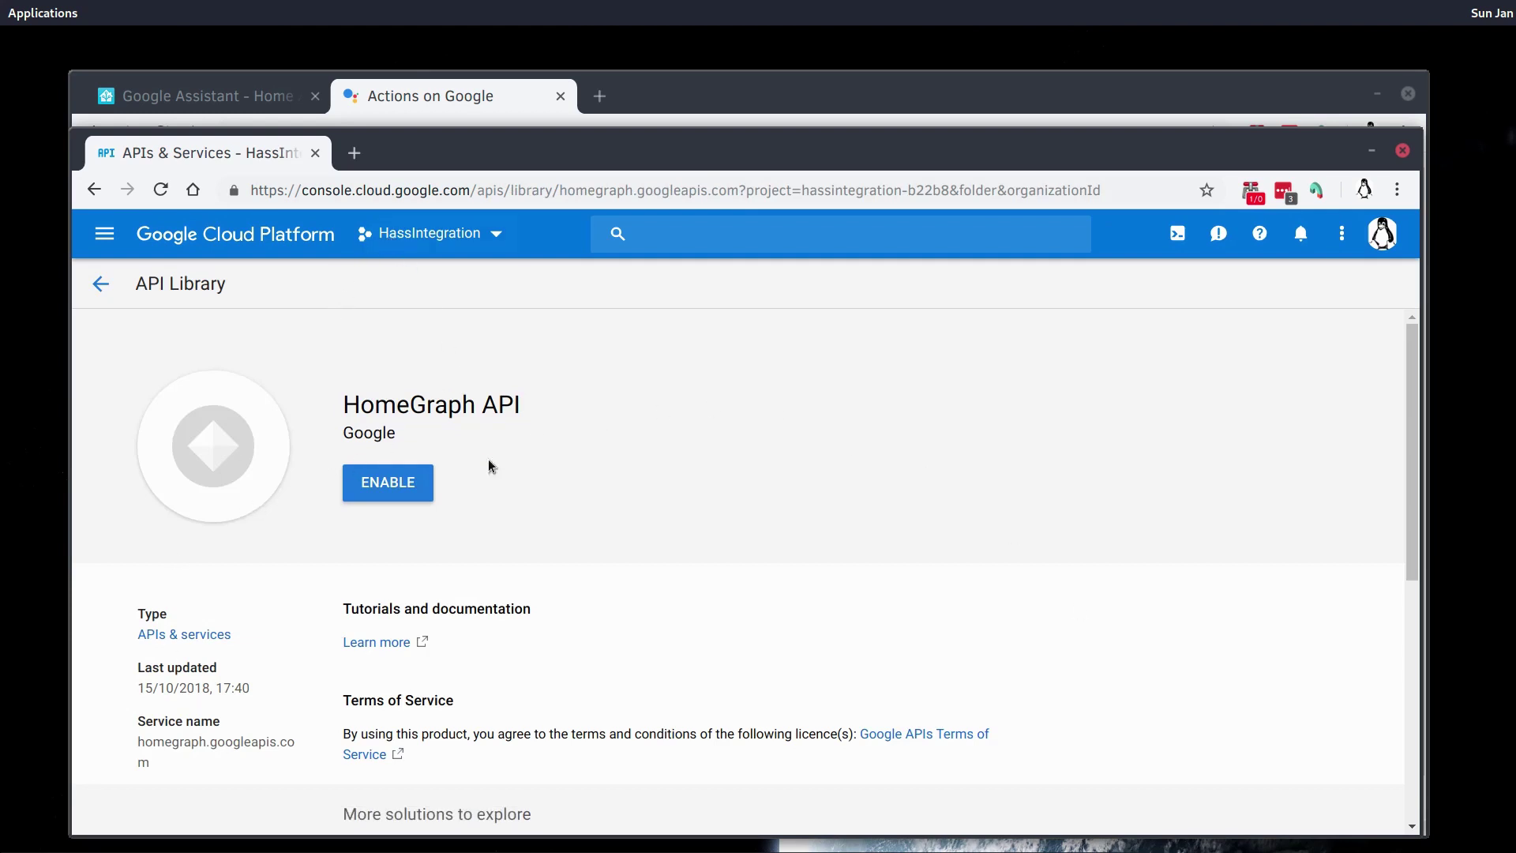
Step: Switch to the Home Assistant Integration project, search 'homegraph api', and enable the HomeGraph API
{"action": "left_click", "coordinate": [496, 234]}
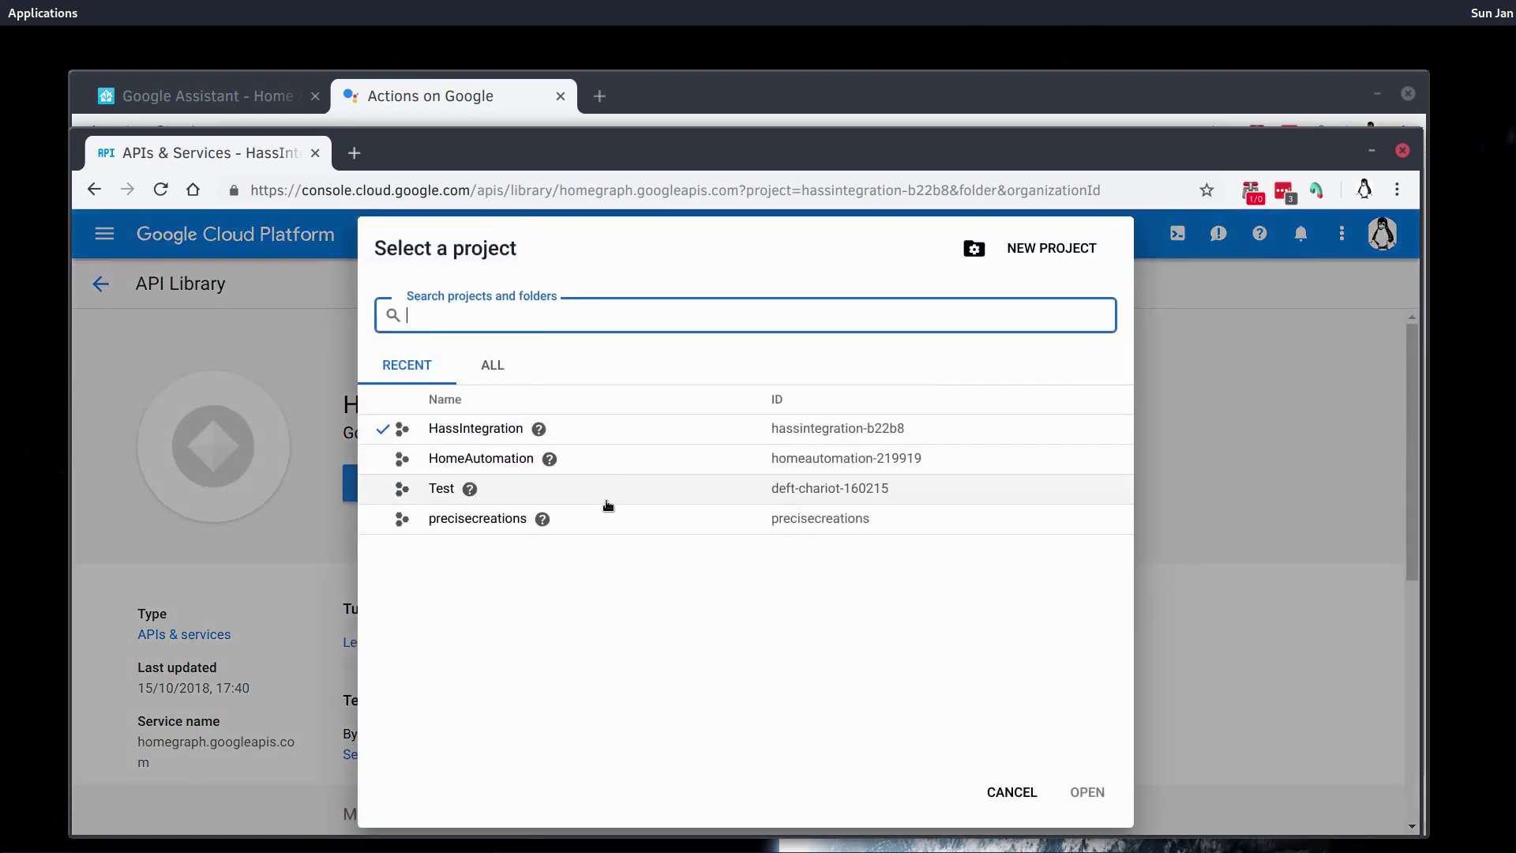
{"action": "left_click", "coordinate": [493, 368]}
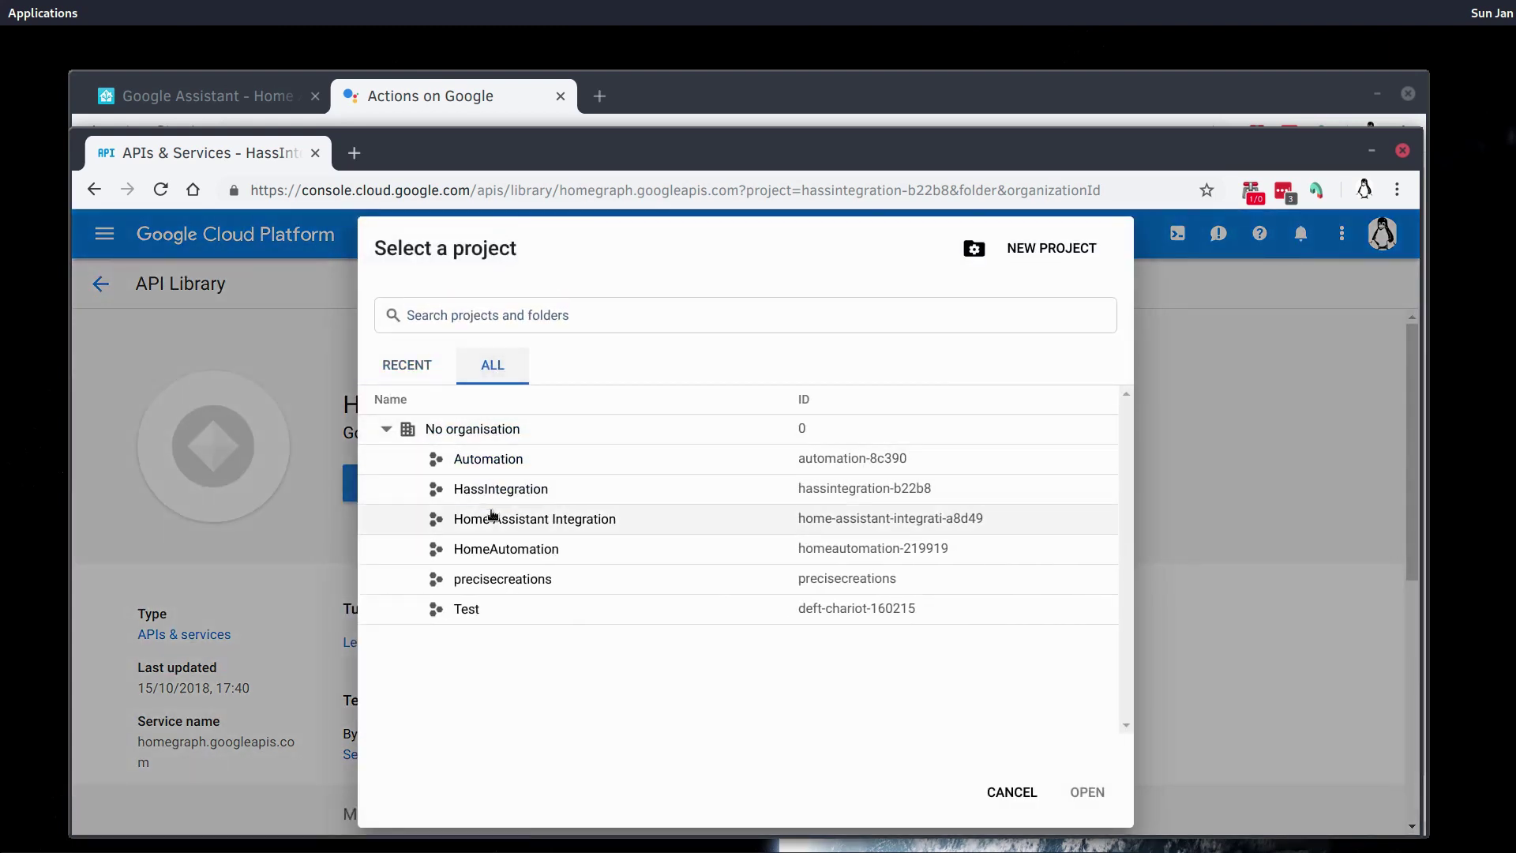
{"action": "left_click", "coordinate": [501, 523]}
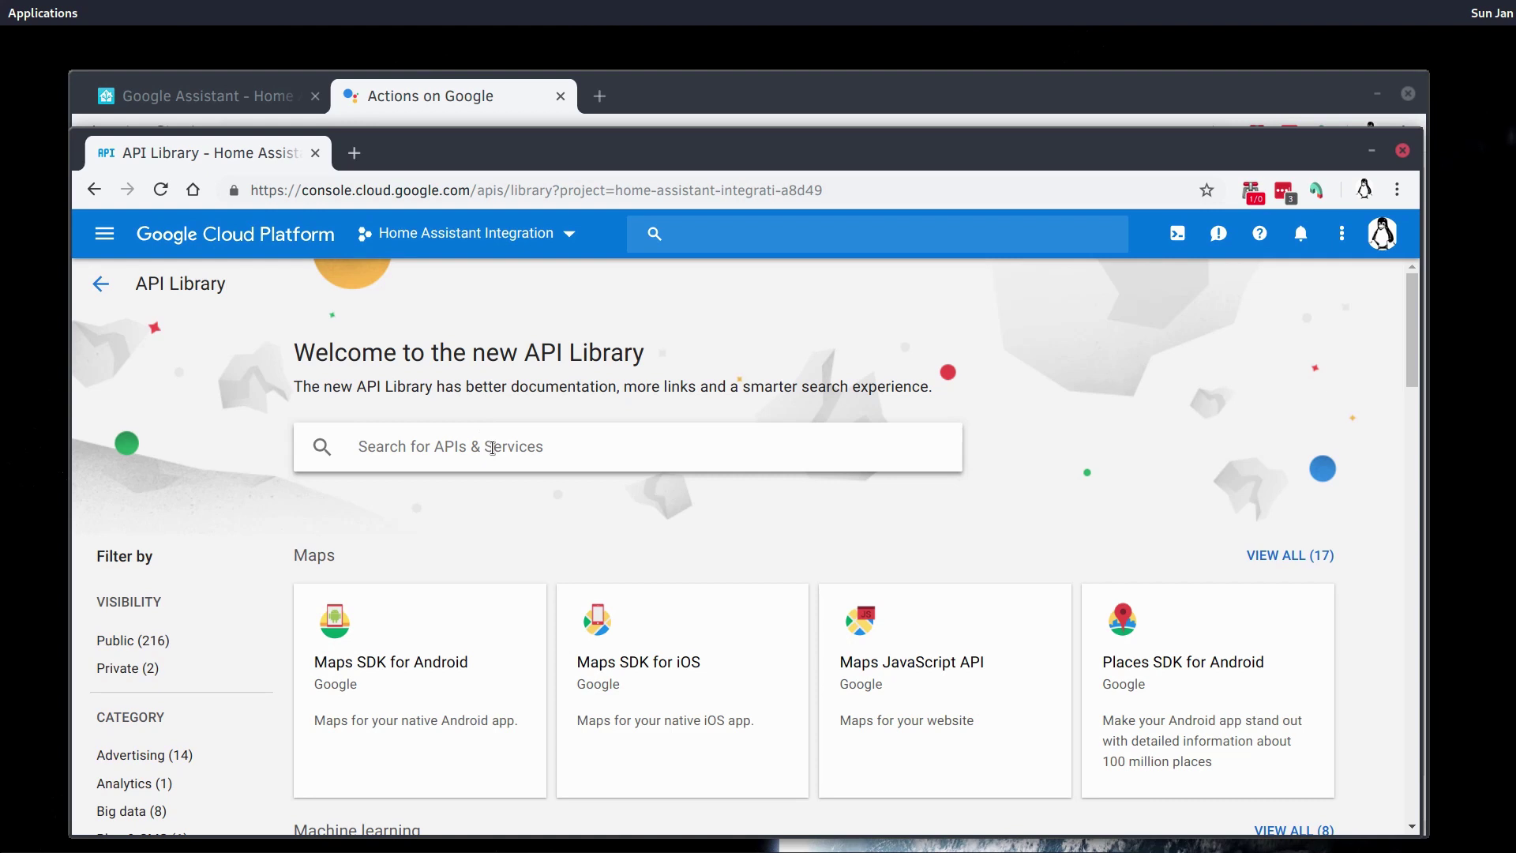
{"action": "type", "text": "h"}
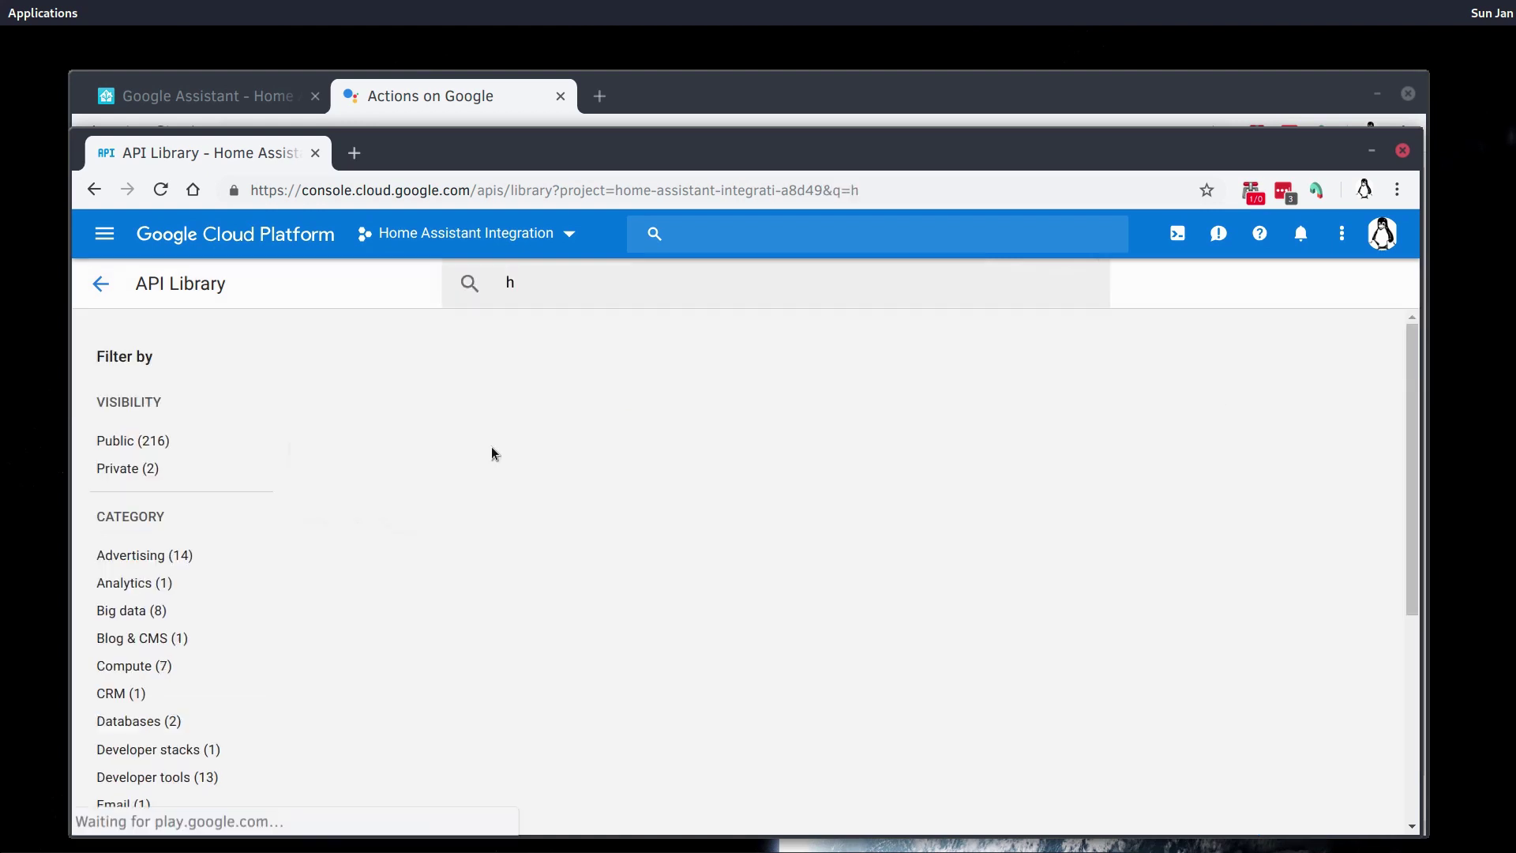
{"action": "type", "text": "omegraph api"}
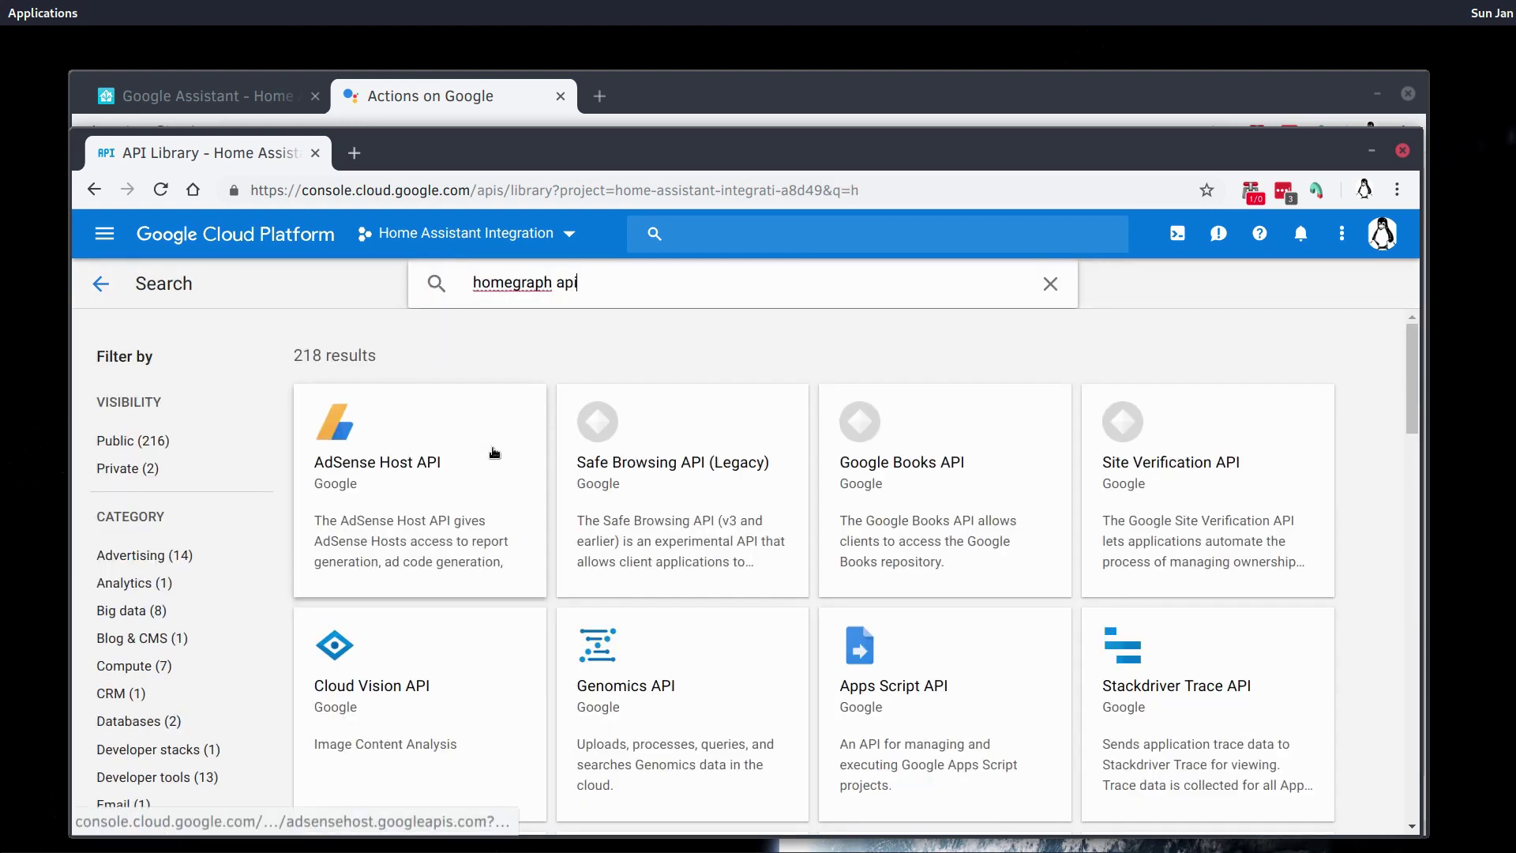
{"action": "left_click", "coordinate": [487, 462]}
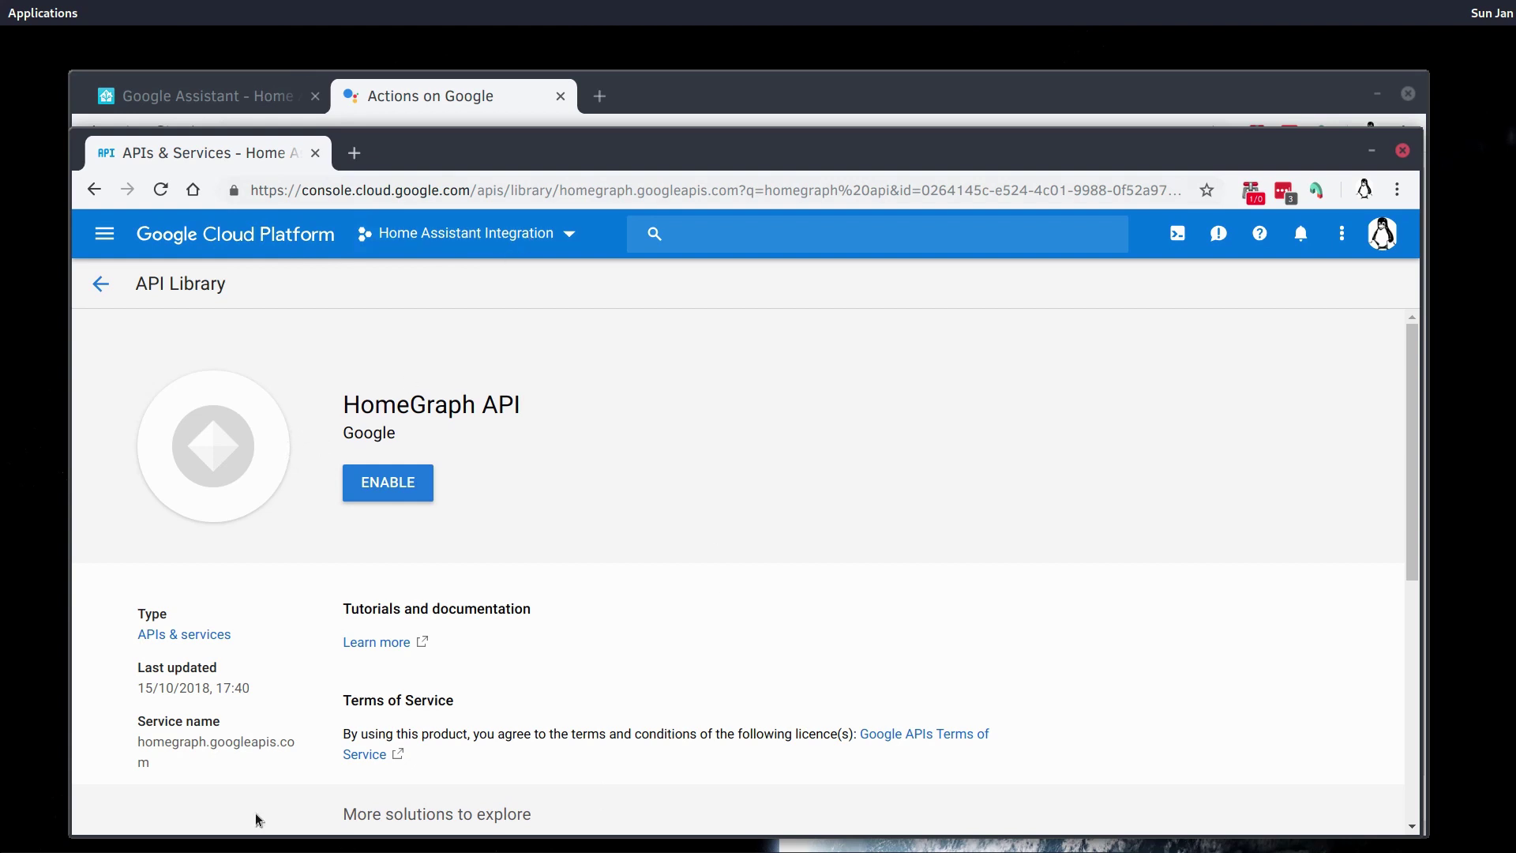
{"action": "left_click", "coordinate": [401, 485]}
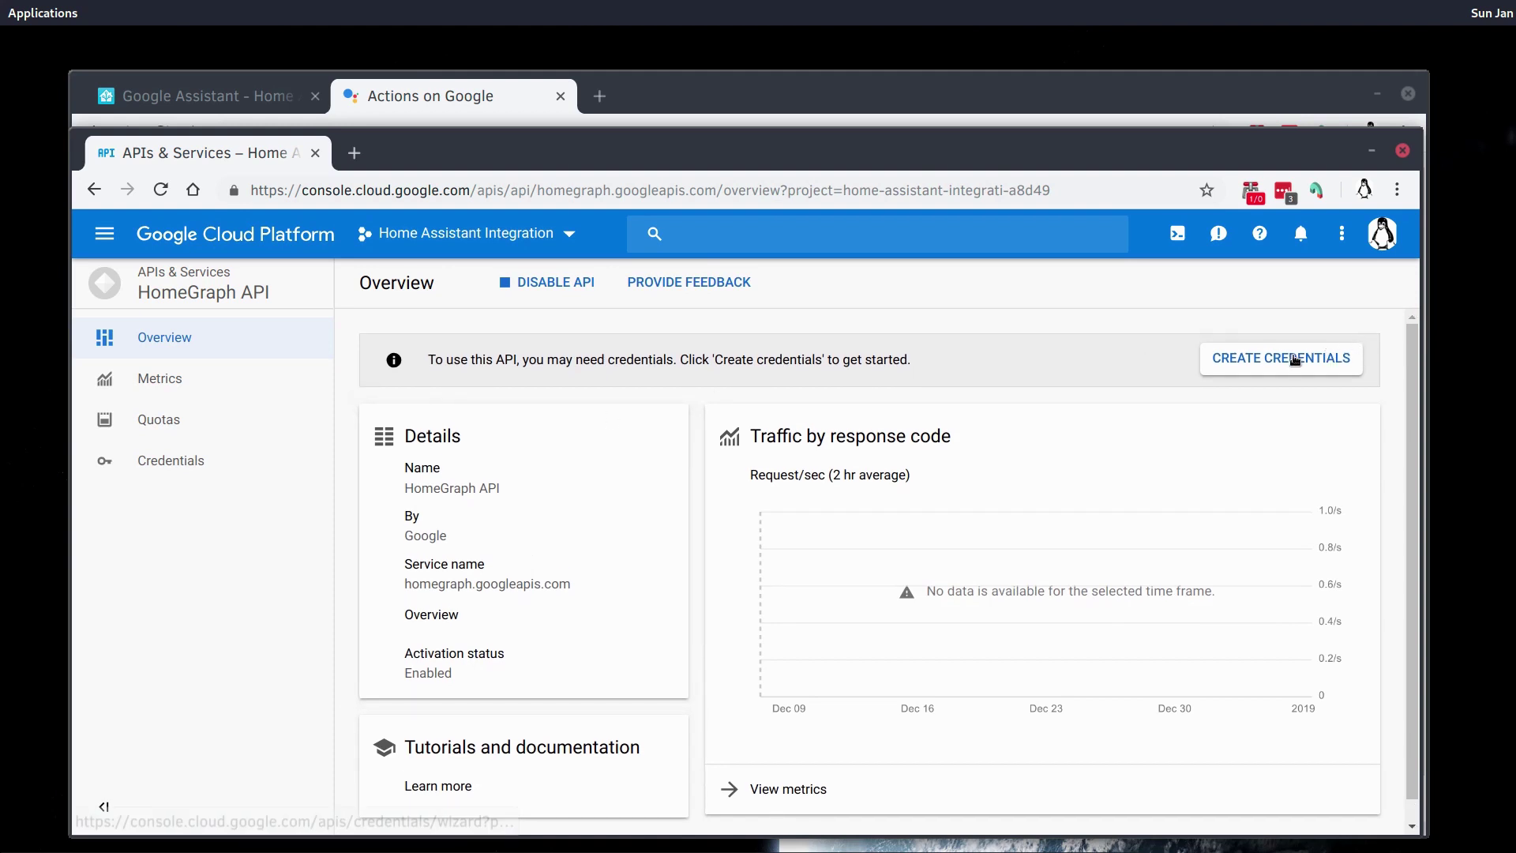
Step: Create a new API key ('API key 3') for the HomeGraph API project in Google Cloud Platform
{"action": "left_click", "coordinate": [1219, 357]}
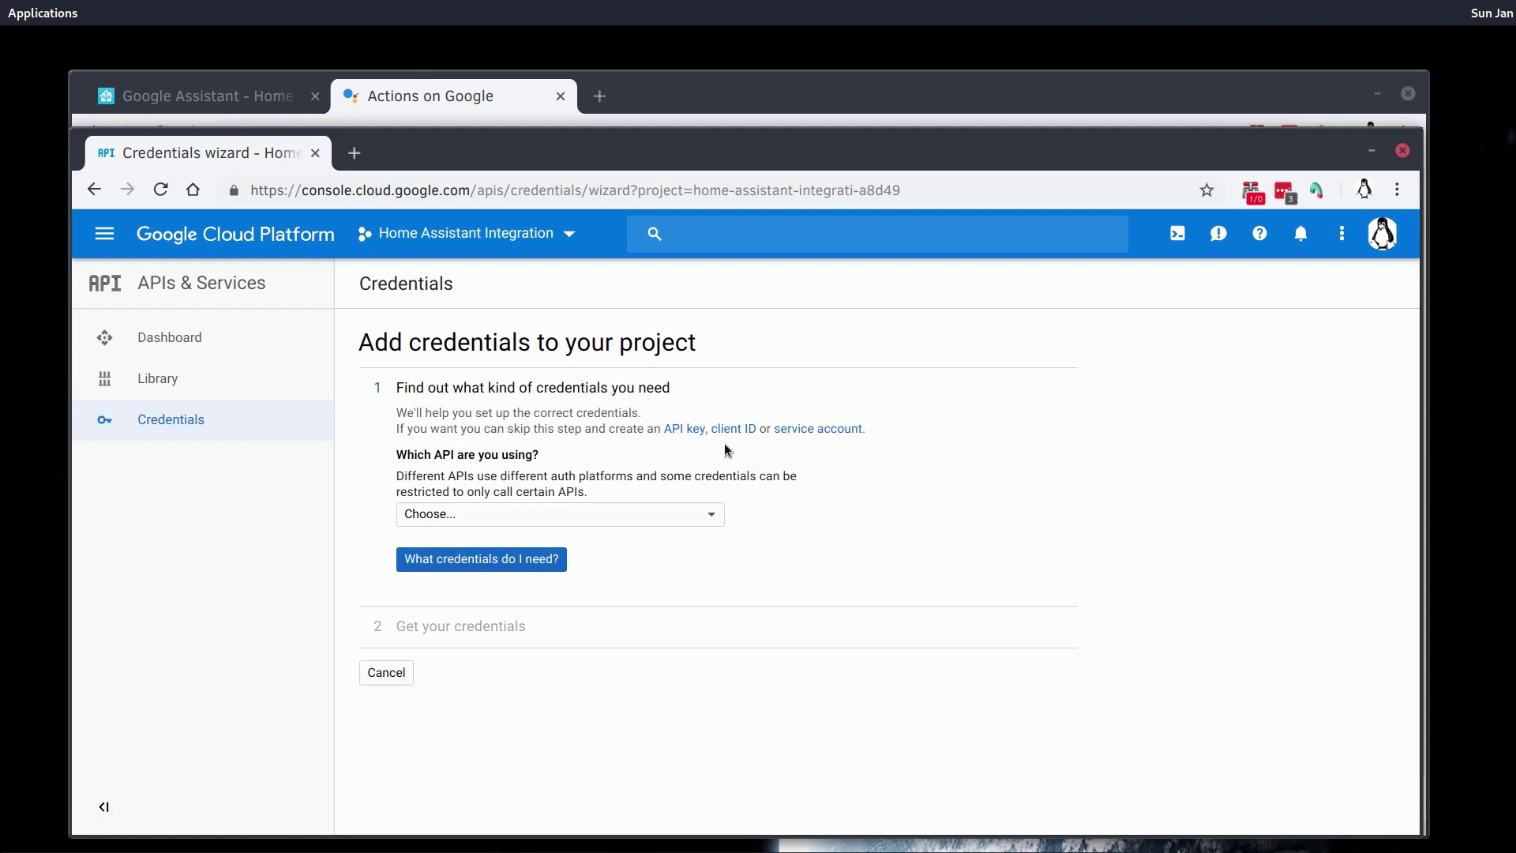
{"action": "left_click", "coordinate": [684, 433]}
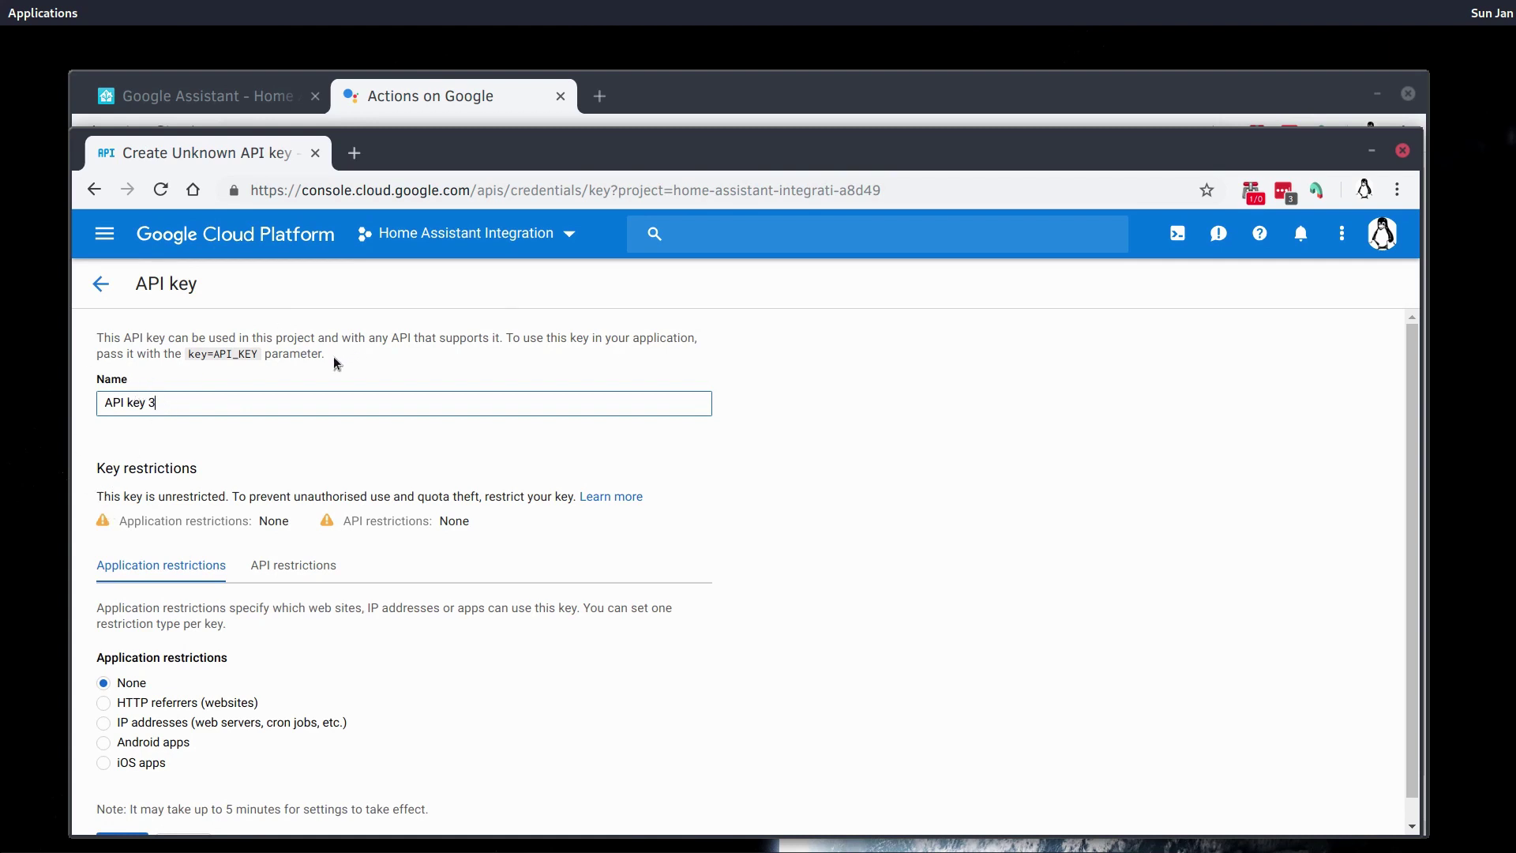
{"action": "scroll", "coordinate": [434, 440], "scroll_direction": "down", "scroll_amount": 1}
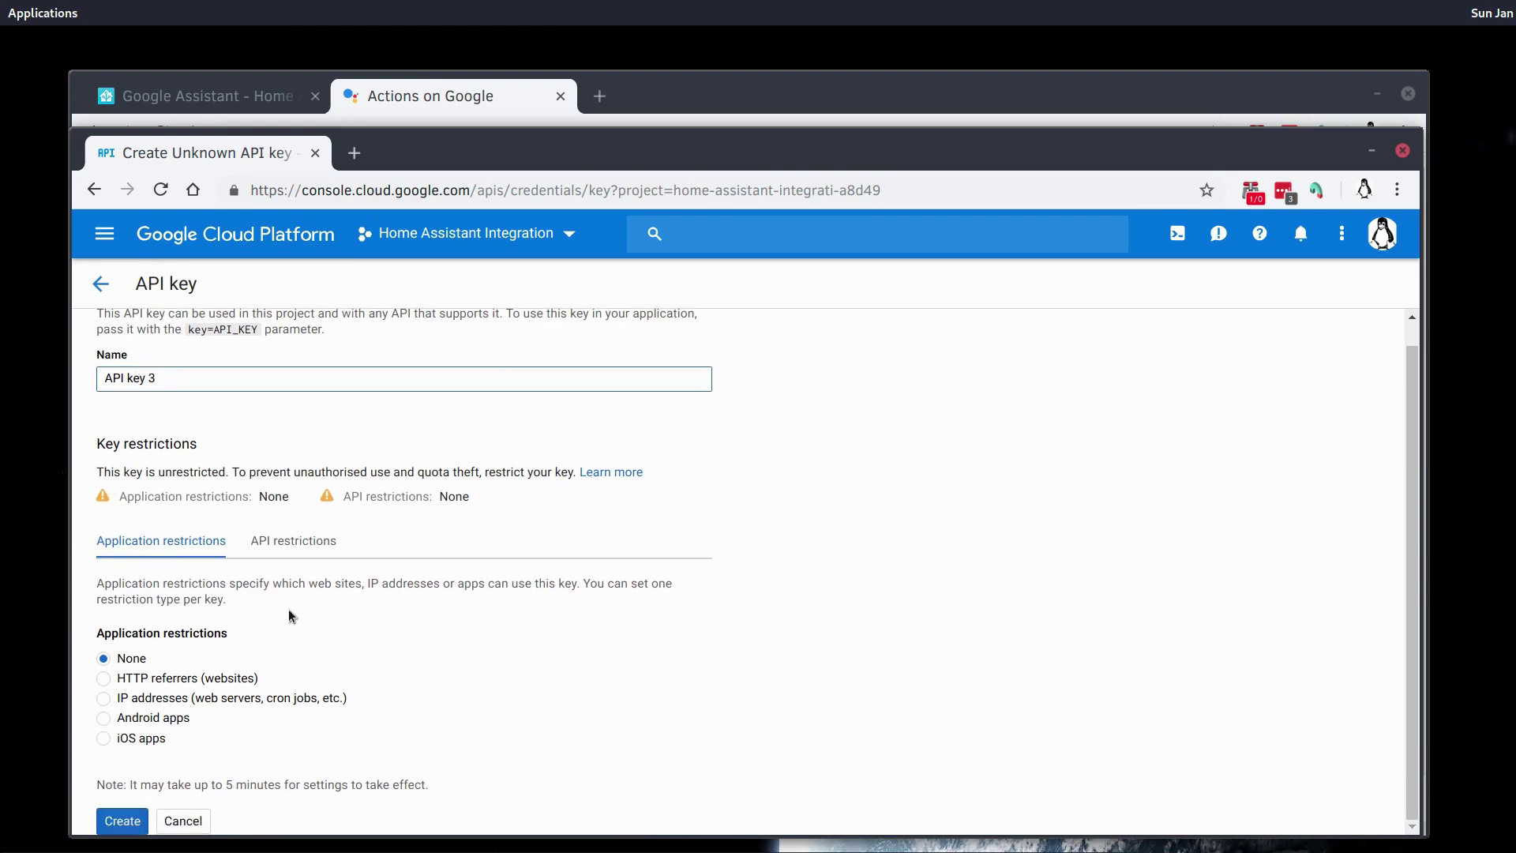
{"action": "left_click", "coordinate": [113, 820]}
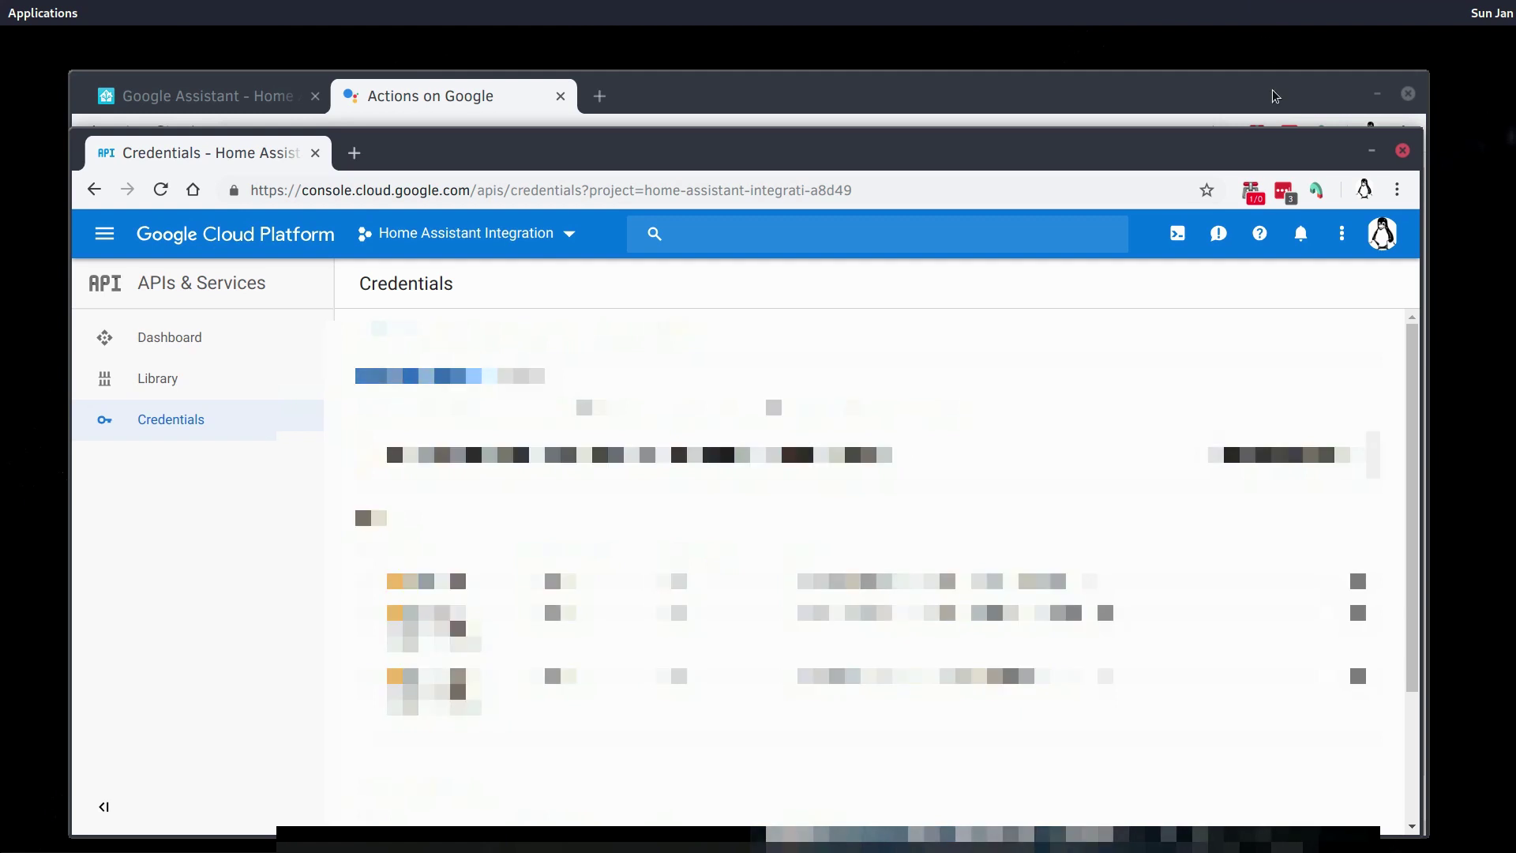
{"action": "left_click", "coordinate": [1275, 96]}
Step: Add a google_assistant: section below cloud: in configuration.yaml with pasted project_id and api_key lines
{"action": "key", "text": "super+d"}
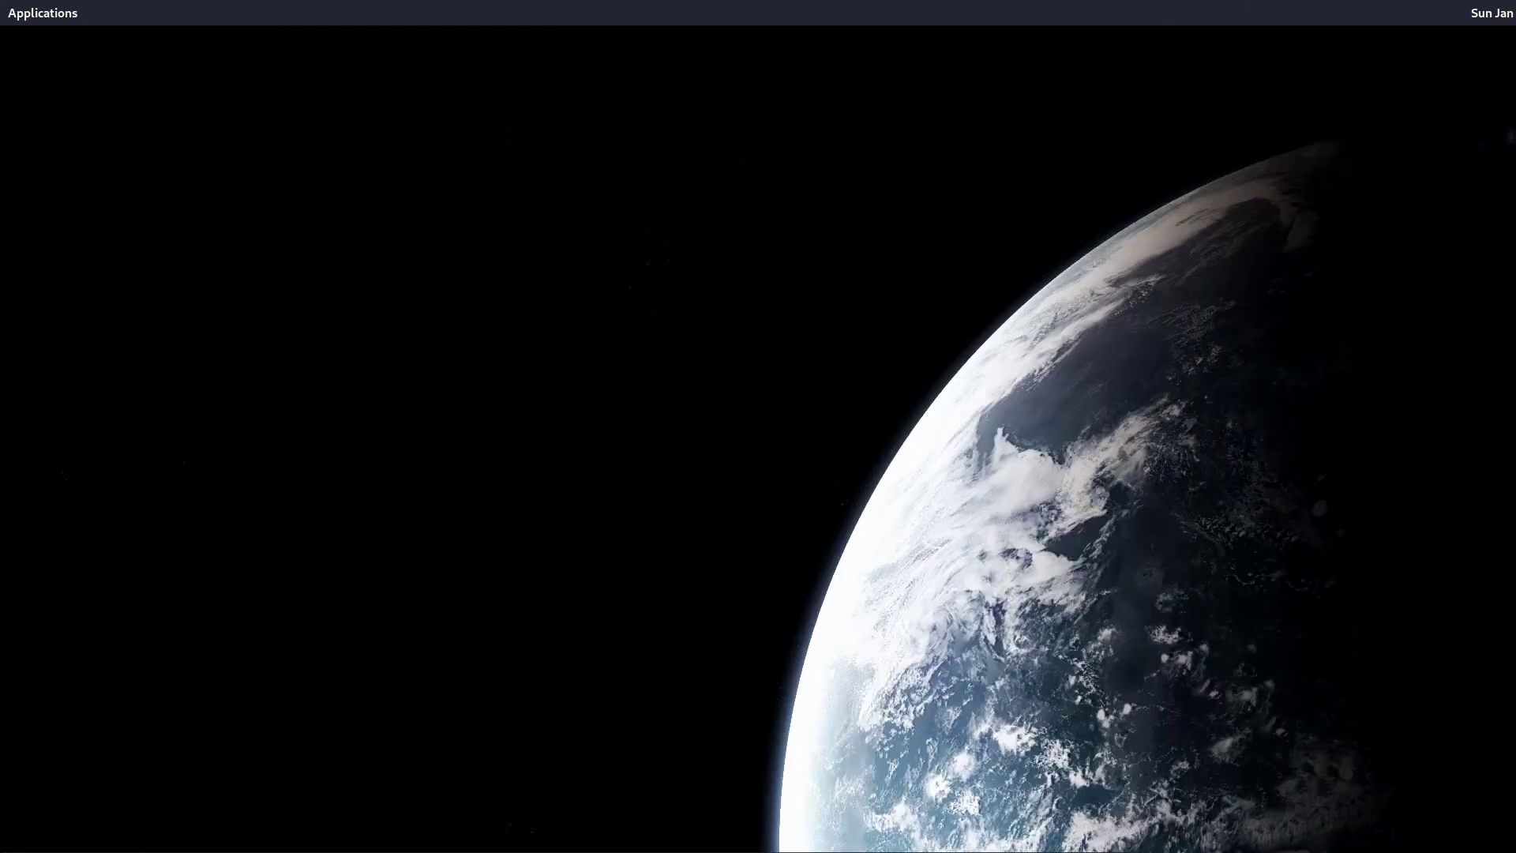
{"action": "key", "text": "alt+Tab"}
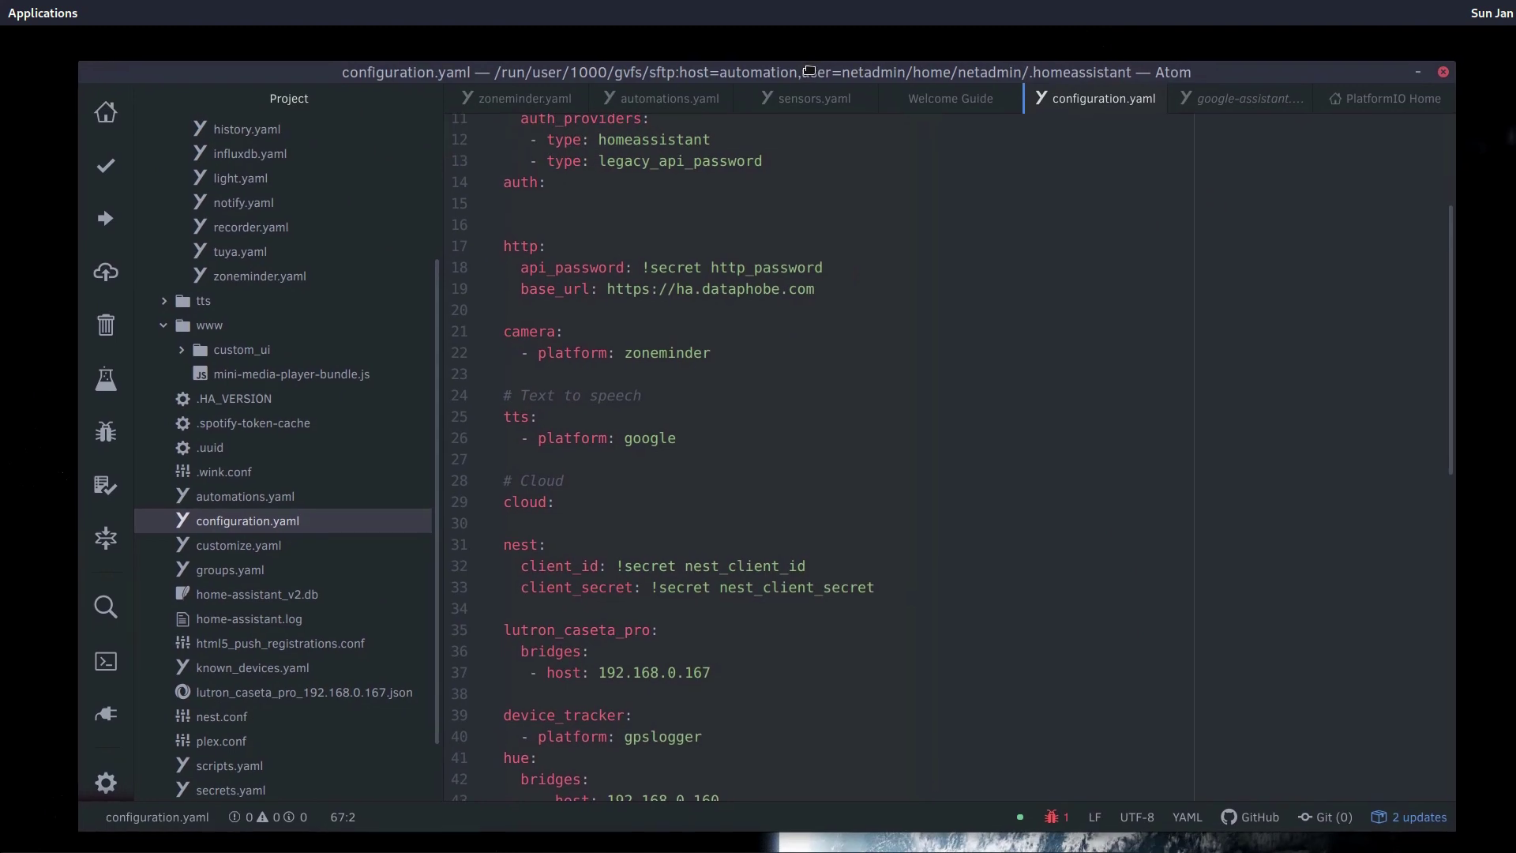
{"action": "left_click", "coordinate": [533, 521]}
{"action": "key", "text": "Return"}
{"action": "key", "text": "Return"}
{"action": "key", "text": "Up"}
{"action": "type", "text": "goo"}
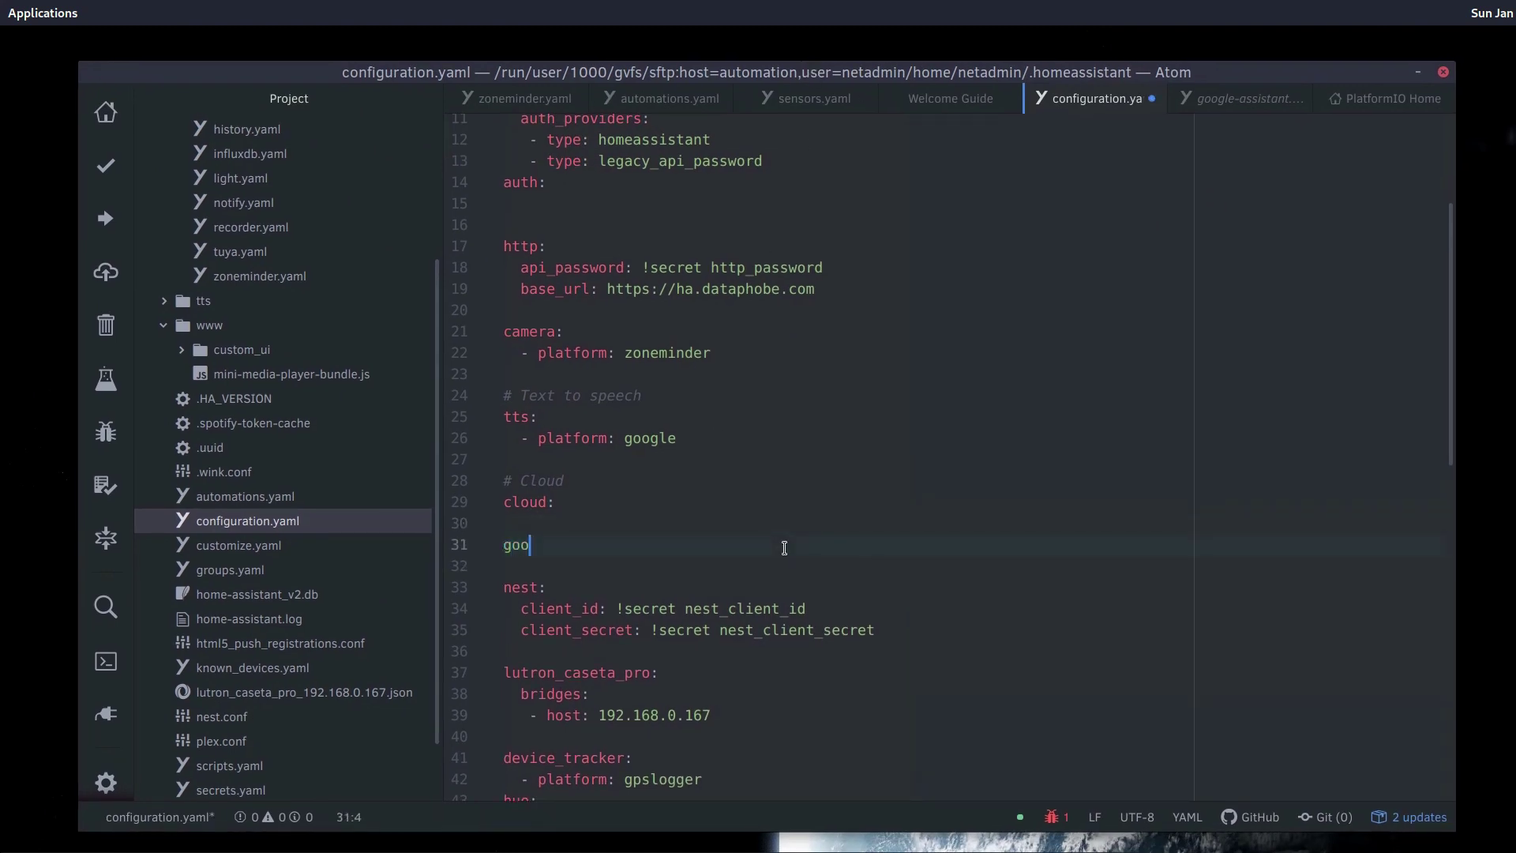
{"action": "type", "text": "gle_assistant:"}
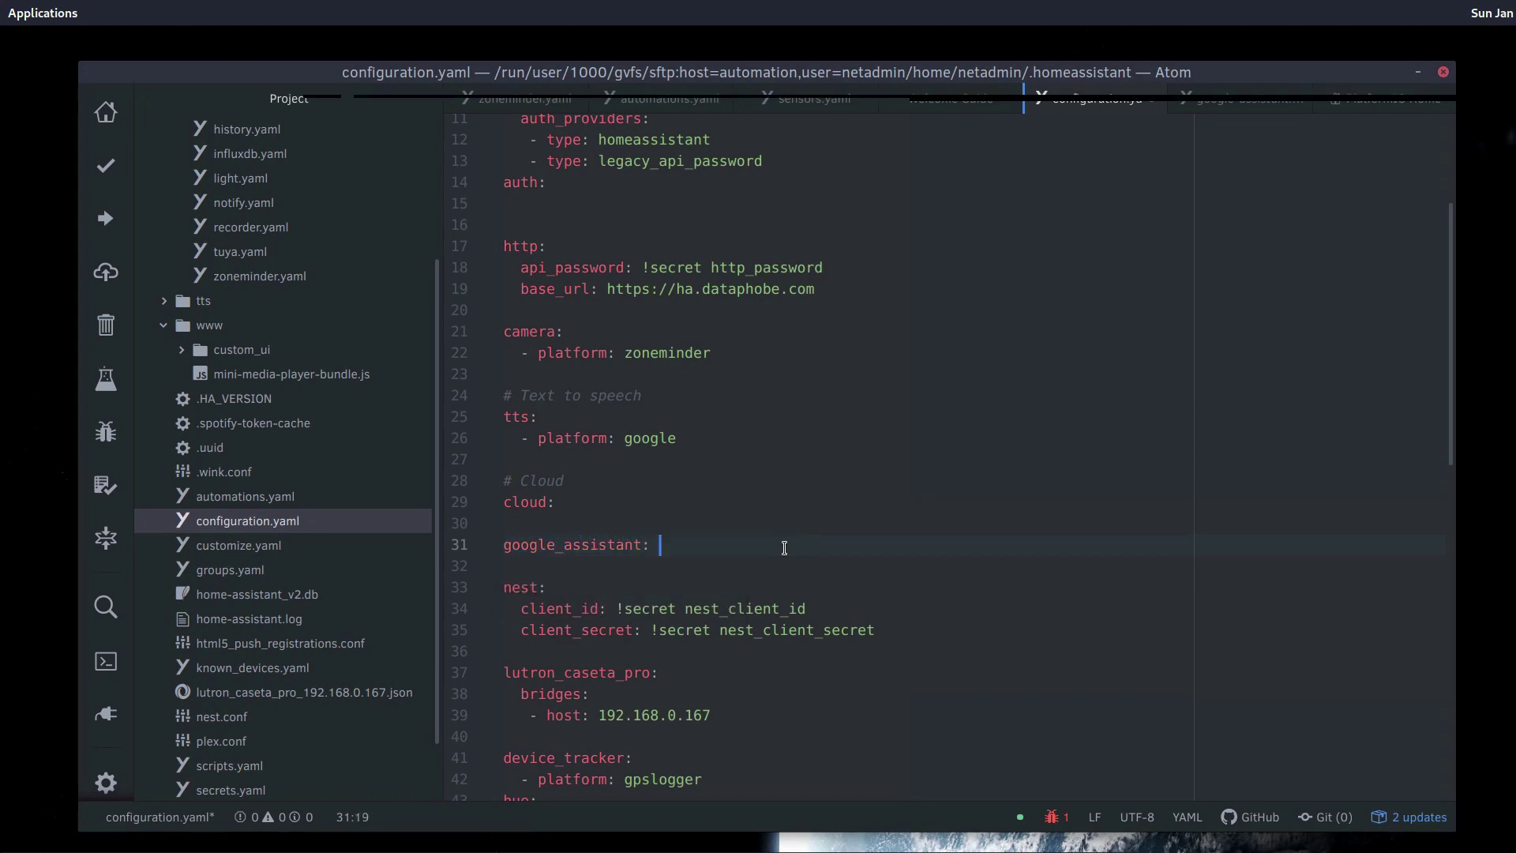
{"action": "key", "text": "Return"}
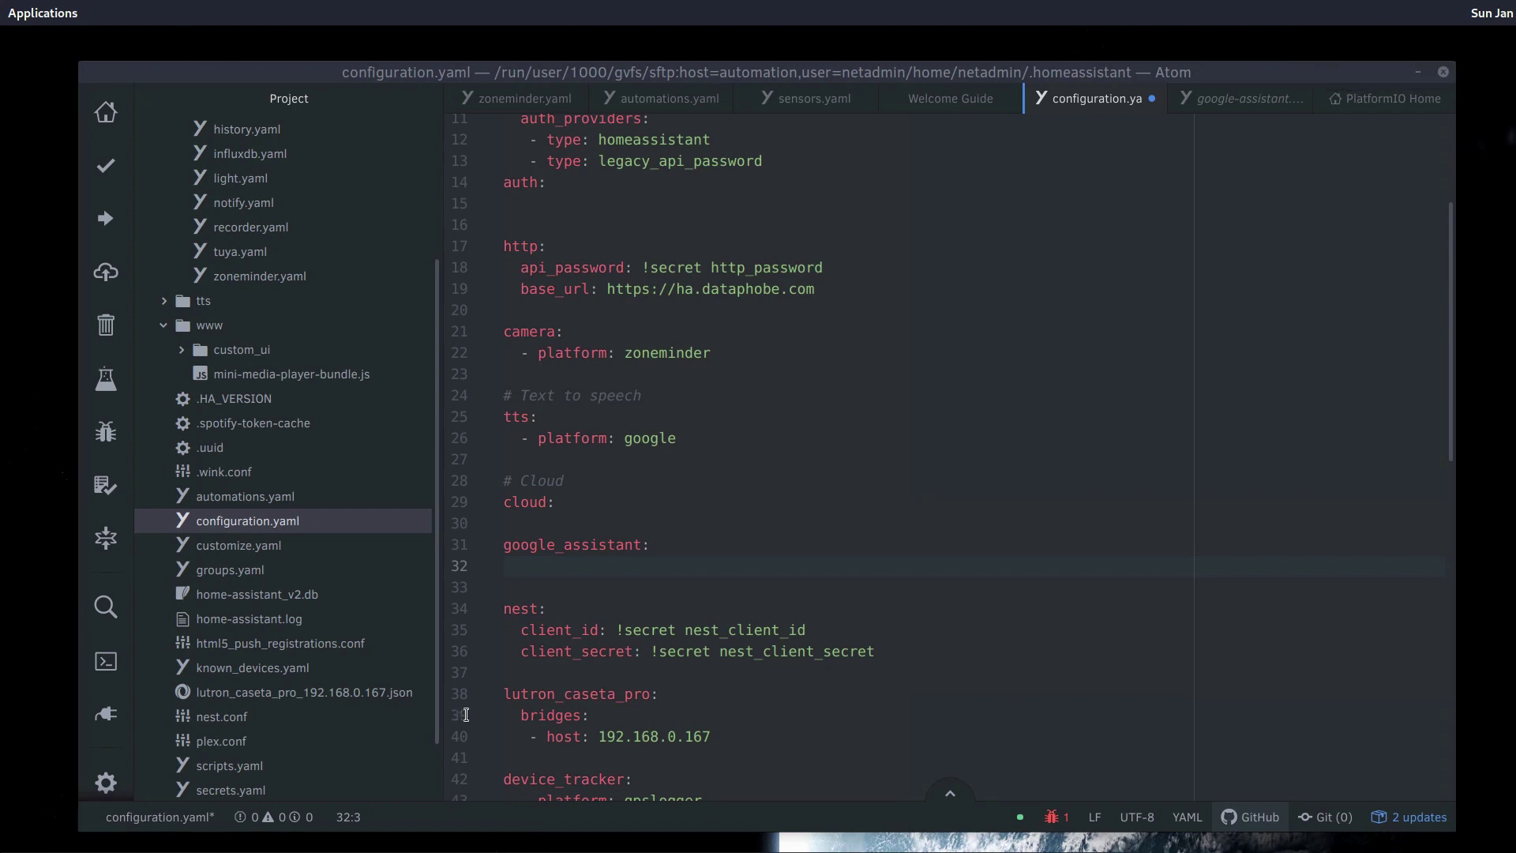
{"action": "key", "text": "ctrl+v"}
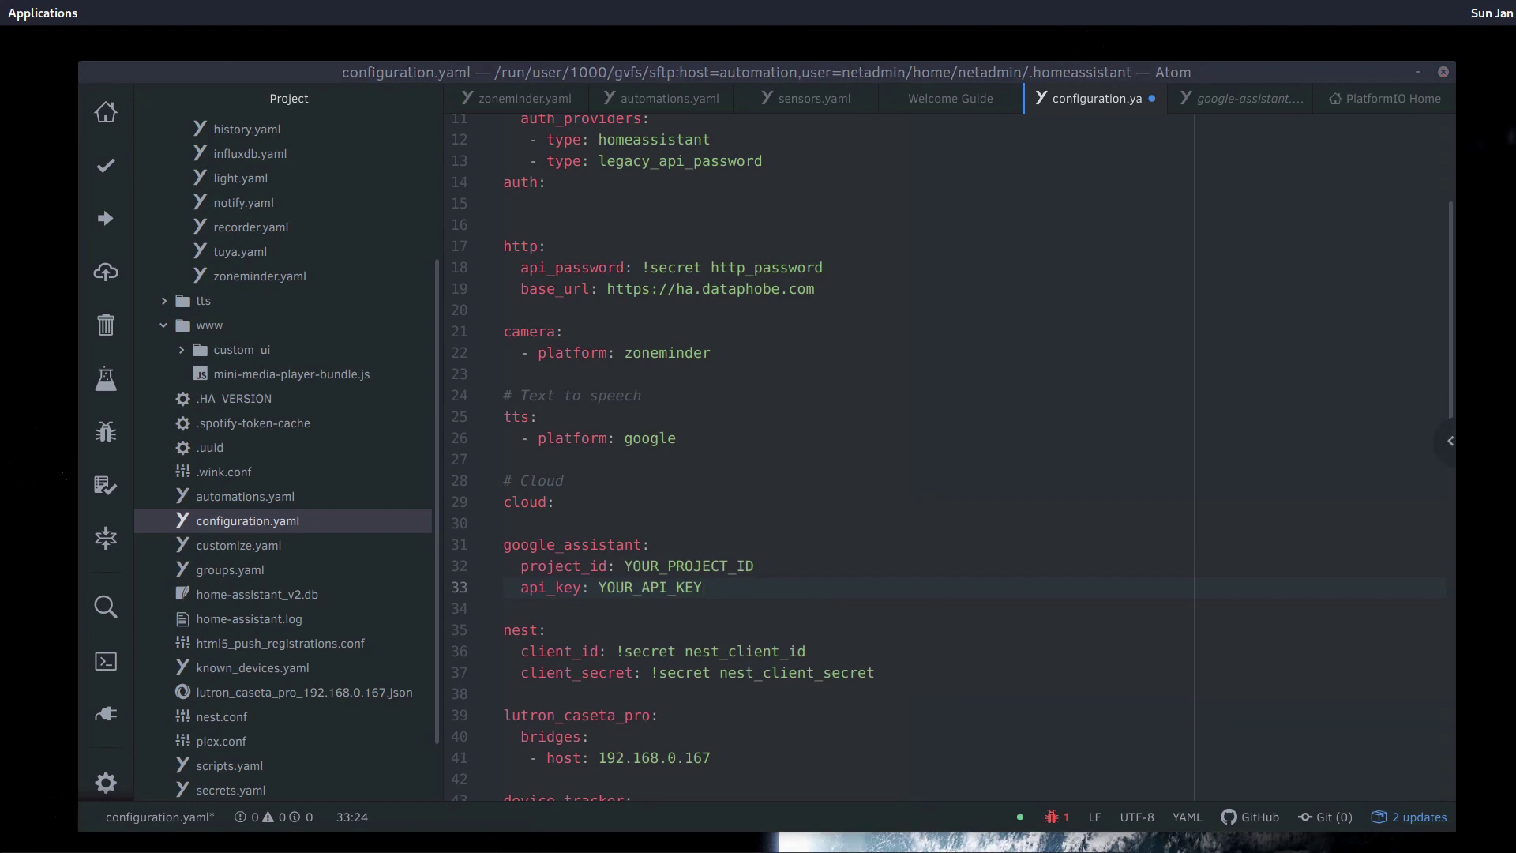
{"action": "key", "text": "alt+Tab"}
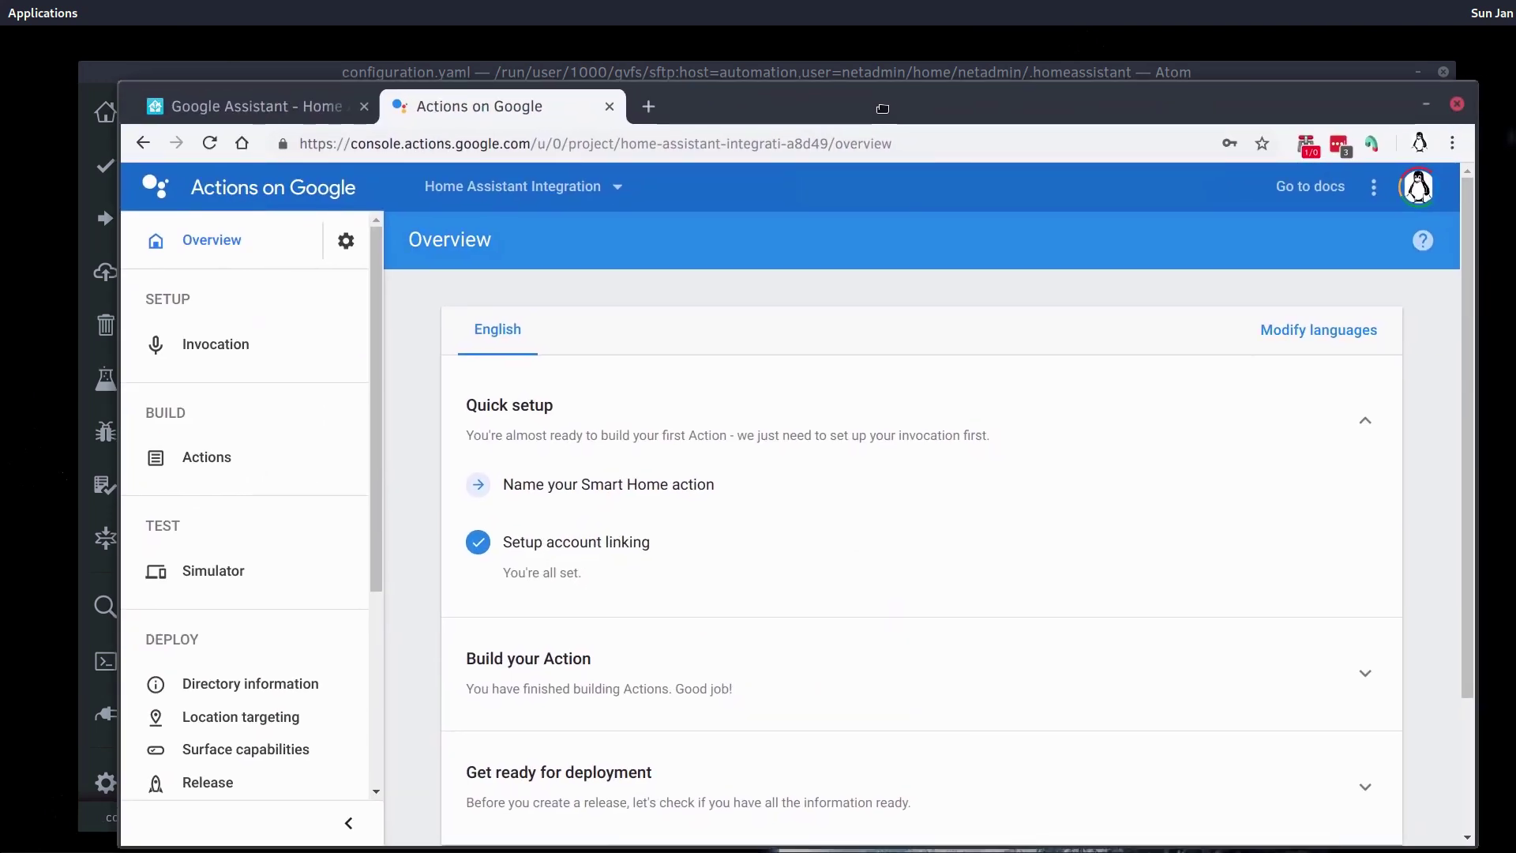
Step: Copy the Project ID from the Actions on Google project settings page
{"action": "left_click", "coordinate": [349, 249]}
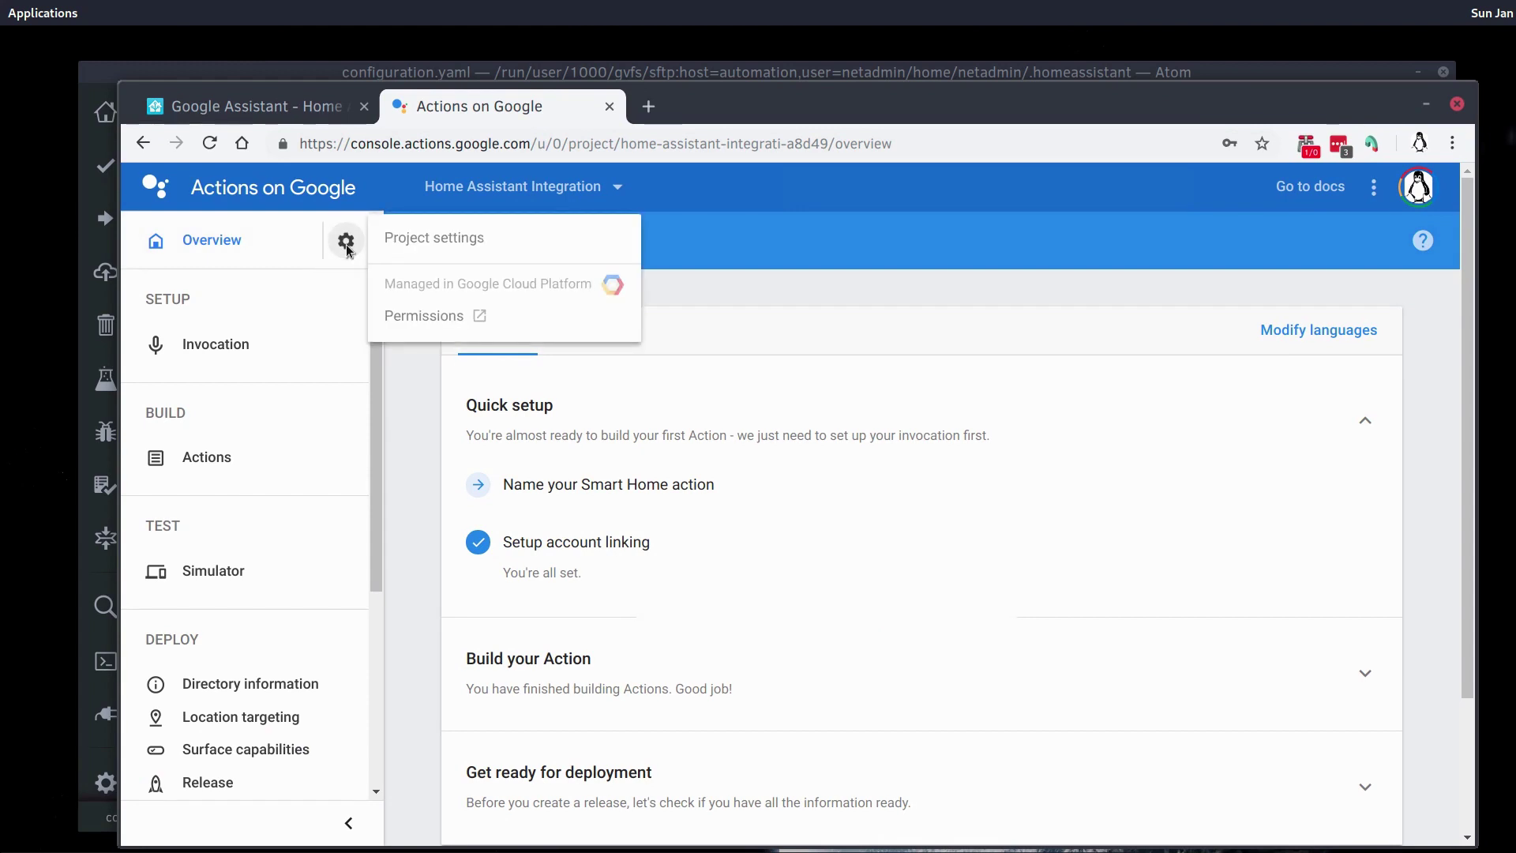
{"action": "left_click", "coordinate": [427, 251]}
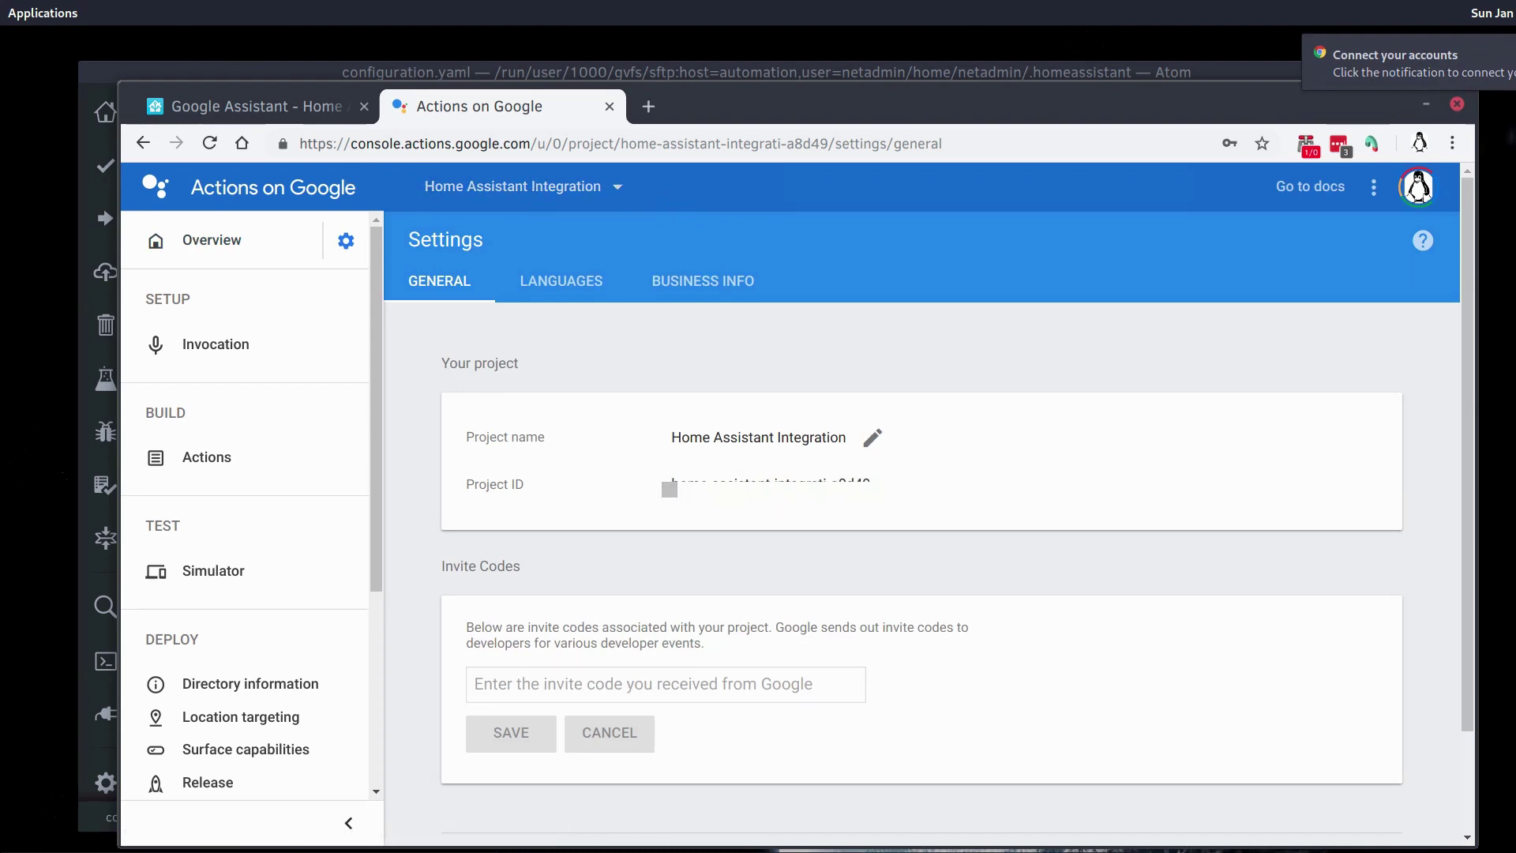
{"action": "left_click_drag", "start_coordinate": [671, 484], "coordinate": [870, 484]}
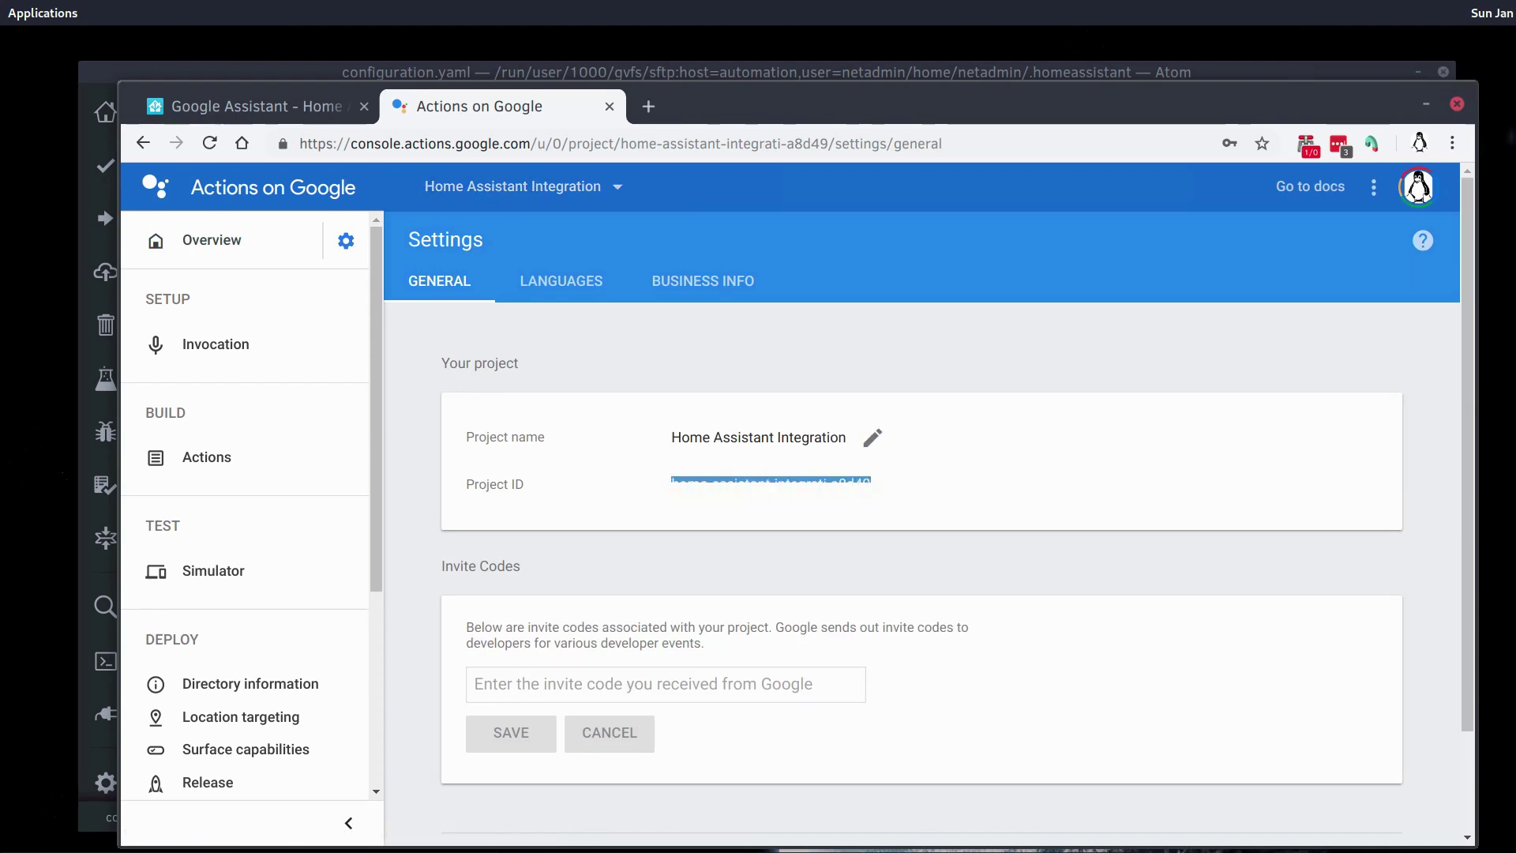
{"action": "right_click", "coordinate": [850, 484]}
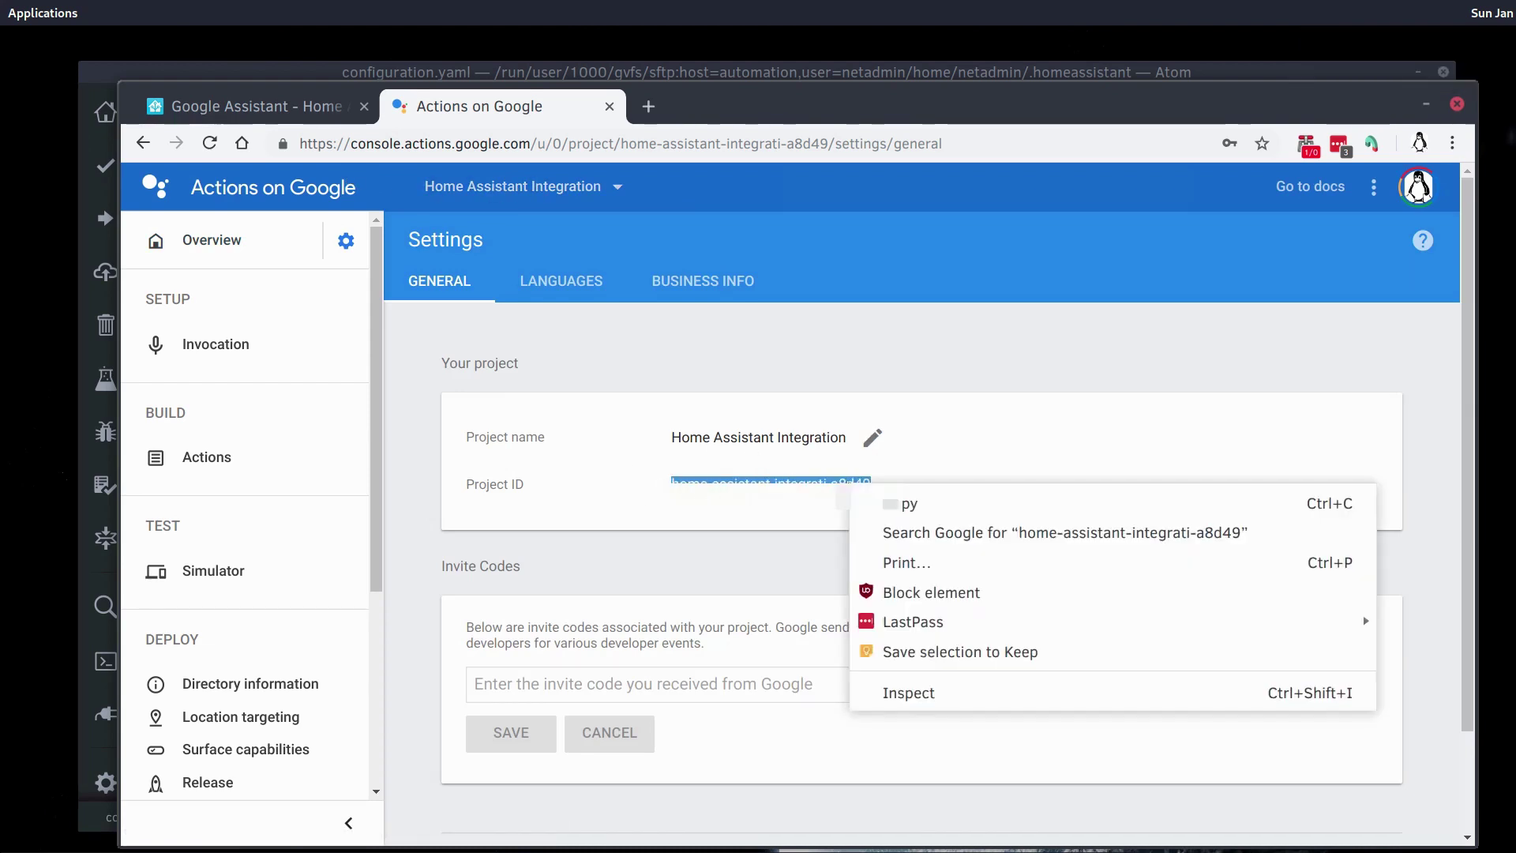
{"action": "left_click", "coordinate": [908, 504]}
{"action": "left_click", "coordinate": [951, 73]}
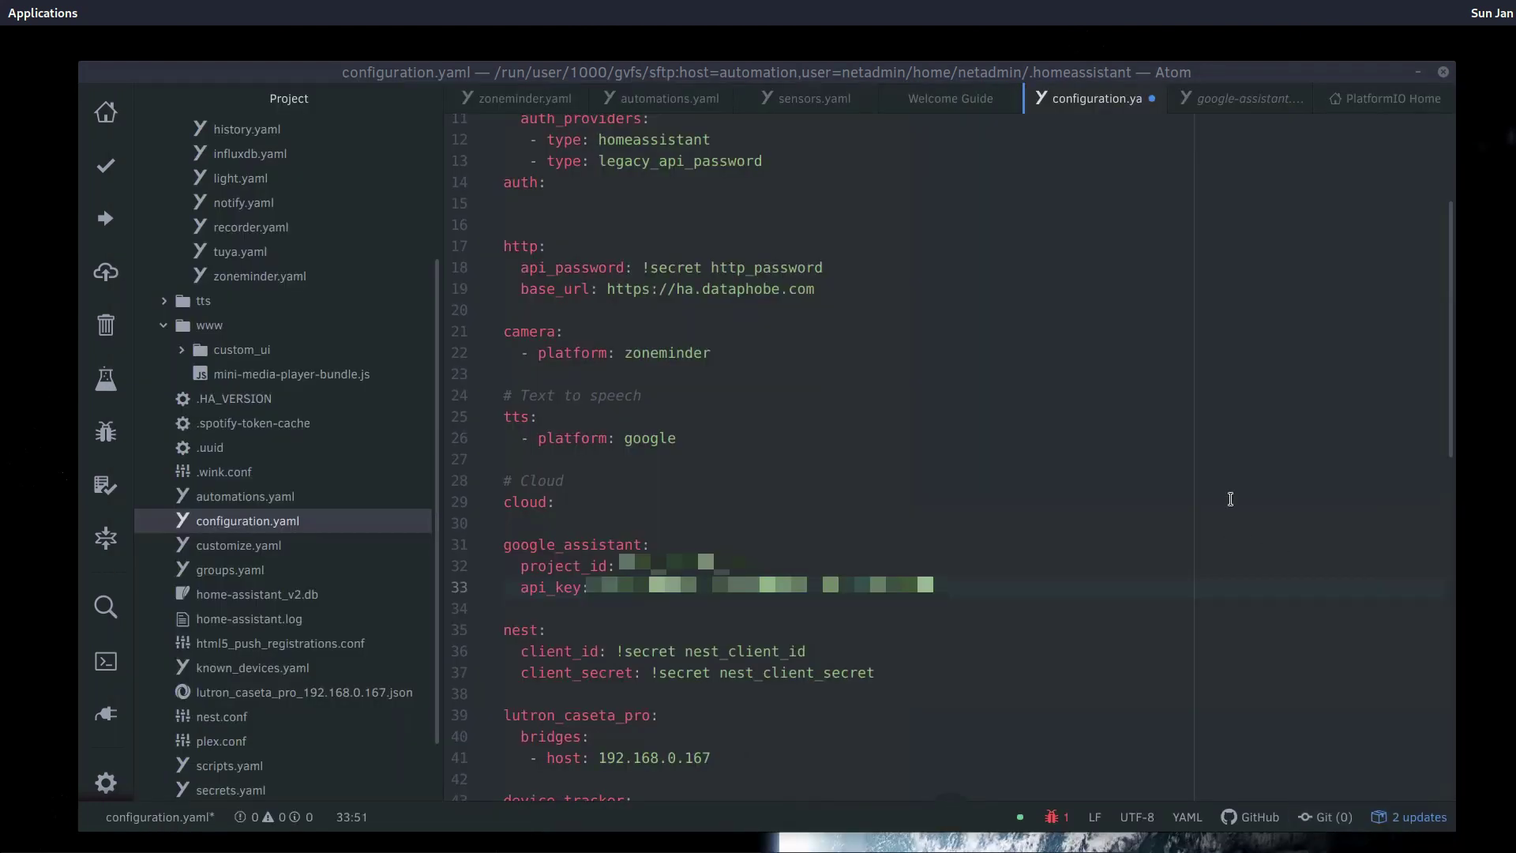
Step: Replace the project_id placeholder with the copied project ID
{"action": "mouse_move", "coordinate": [746, 566]}
{"action": "left_mouse_down"}
{"action": "mouse_move", "coordinate": [630, 566]}
{"action": "mouse_move", "coordinate": [746, 565]}
{"action": "left_mouse_up"}
{"action": "right_click", "coordinate": [741, 564]}
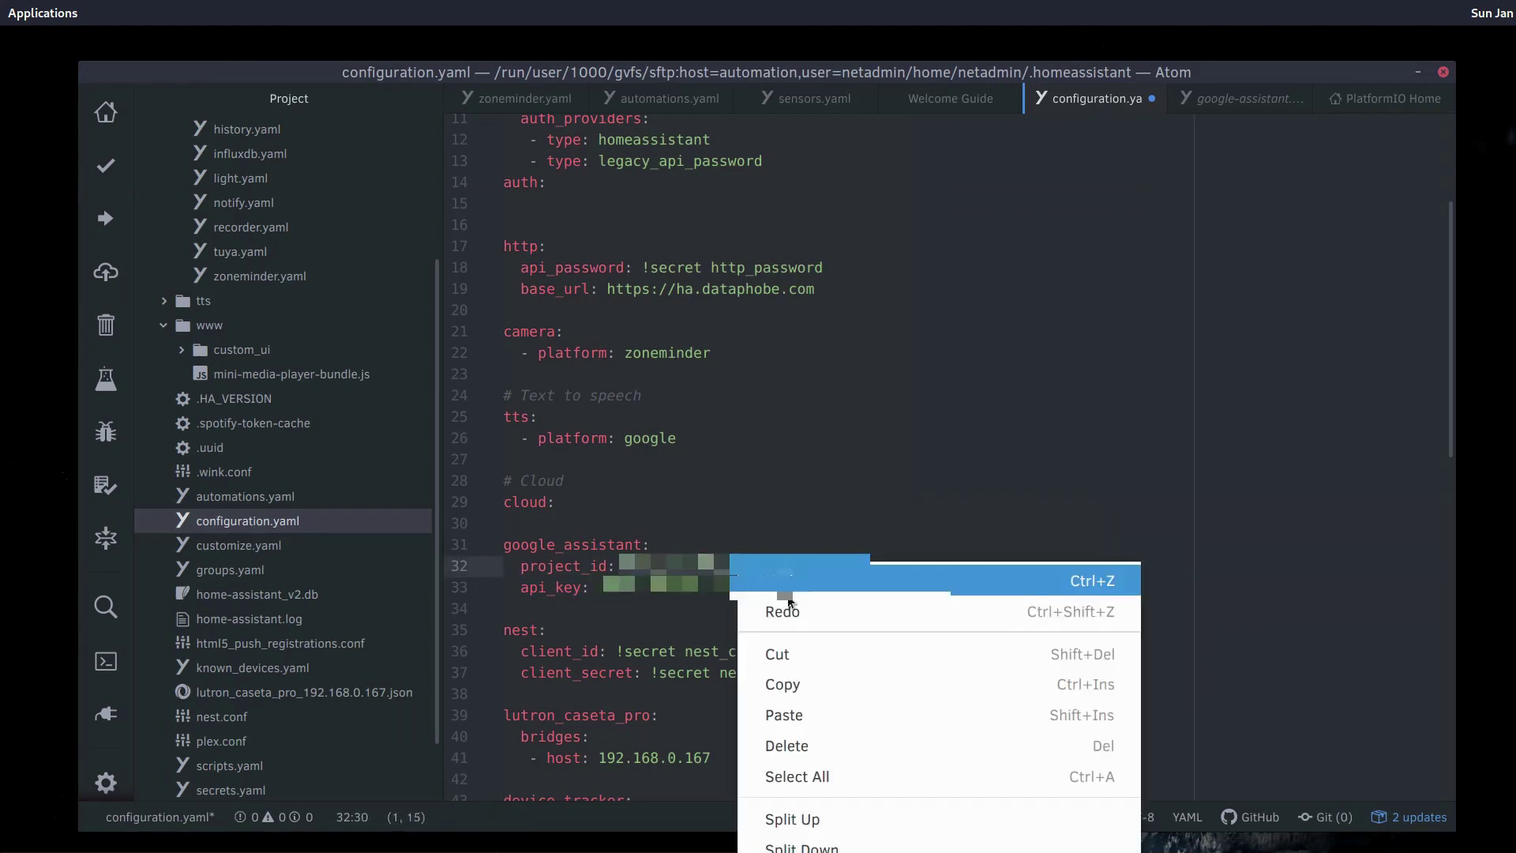
{"action": "left_click", "coordinate": [813, 714]}
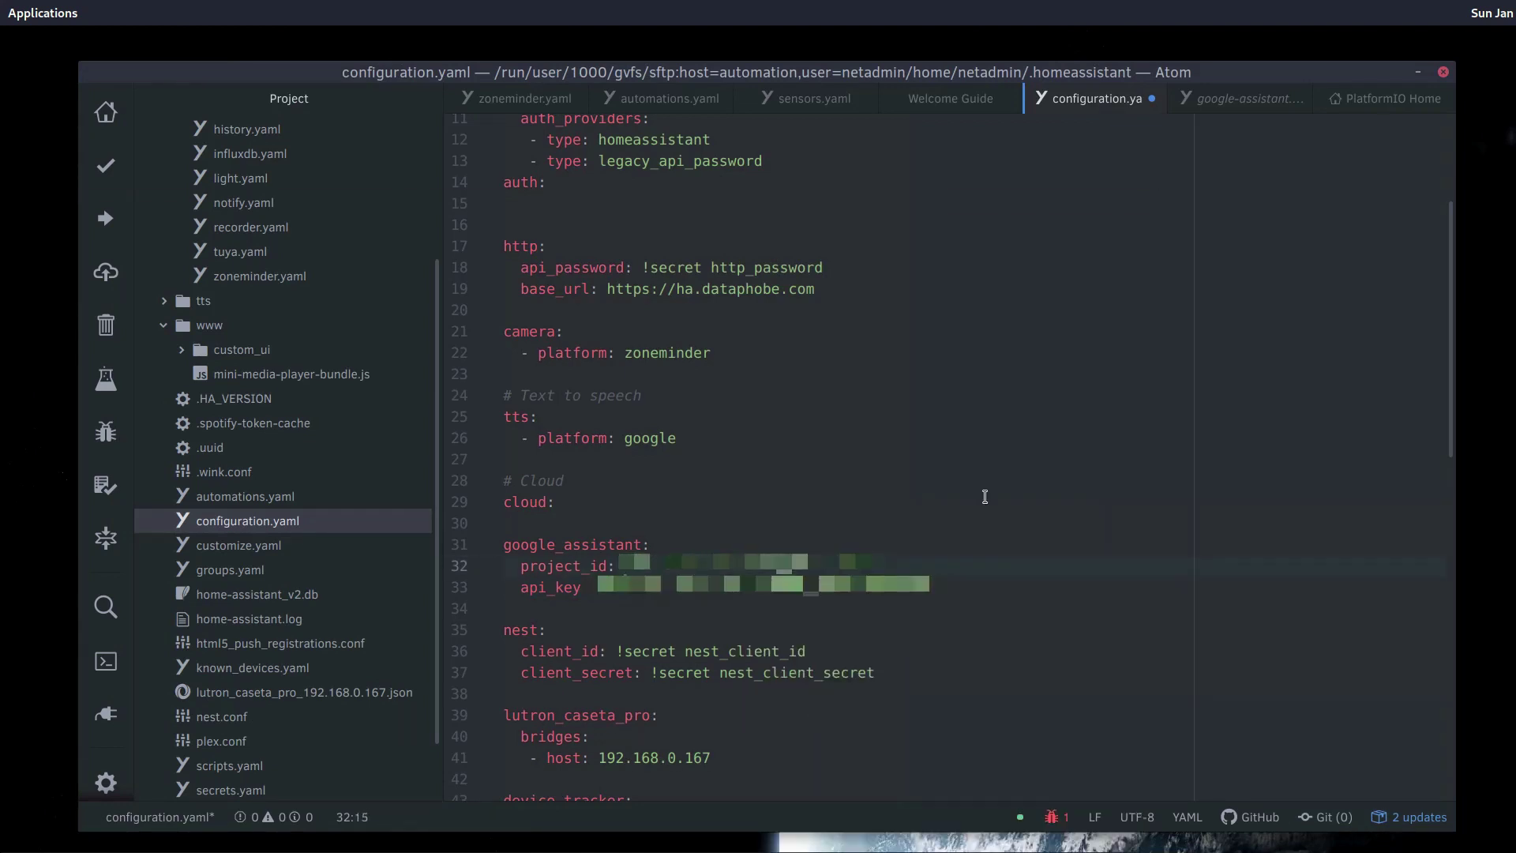
Step: Add exposed_domains (switch, light, cover, group, scene) and expose_by_default: false after api_key
{"action": "left_click", "coordinate": [946, 584]}
{"action": "key", "text": "Return"}
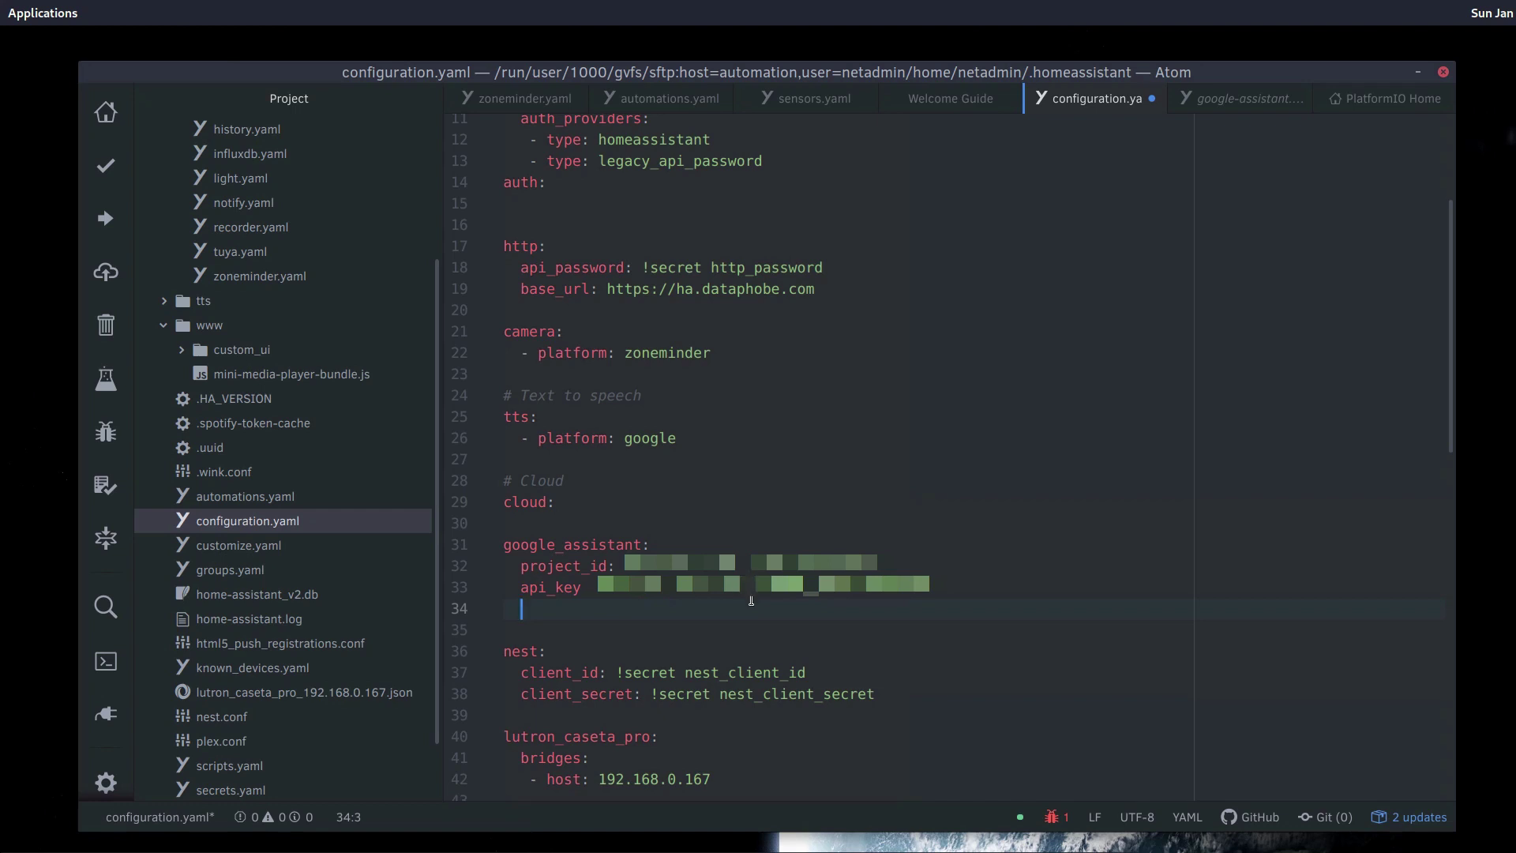
{"action": "key", "text": "ctrl+v"}
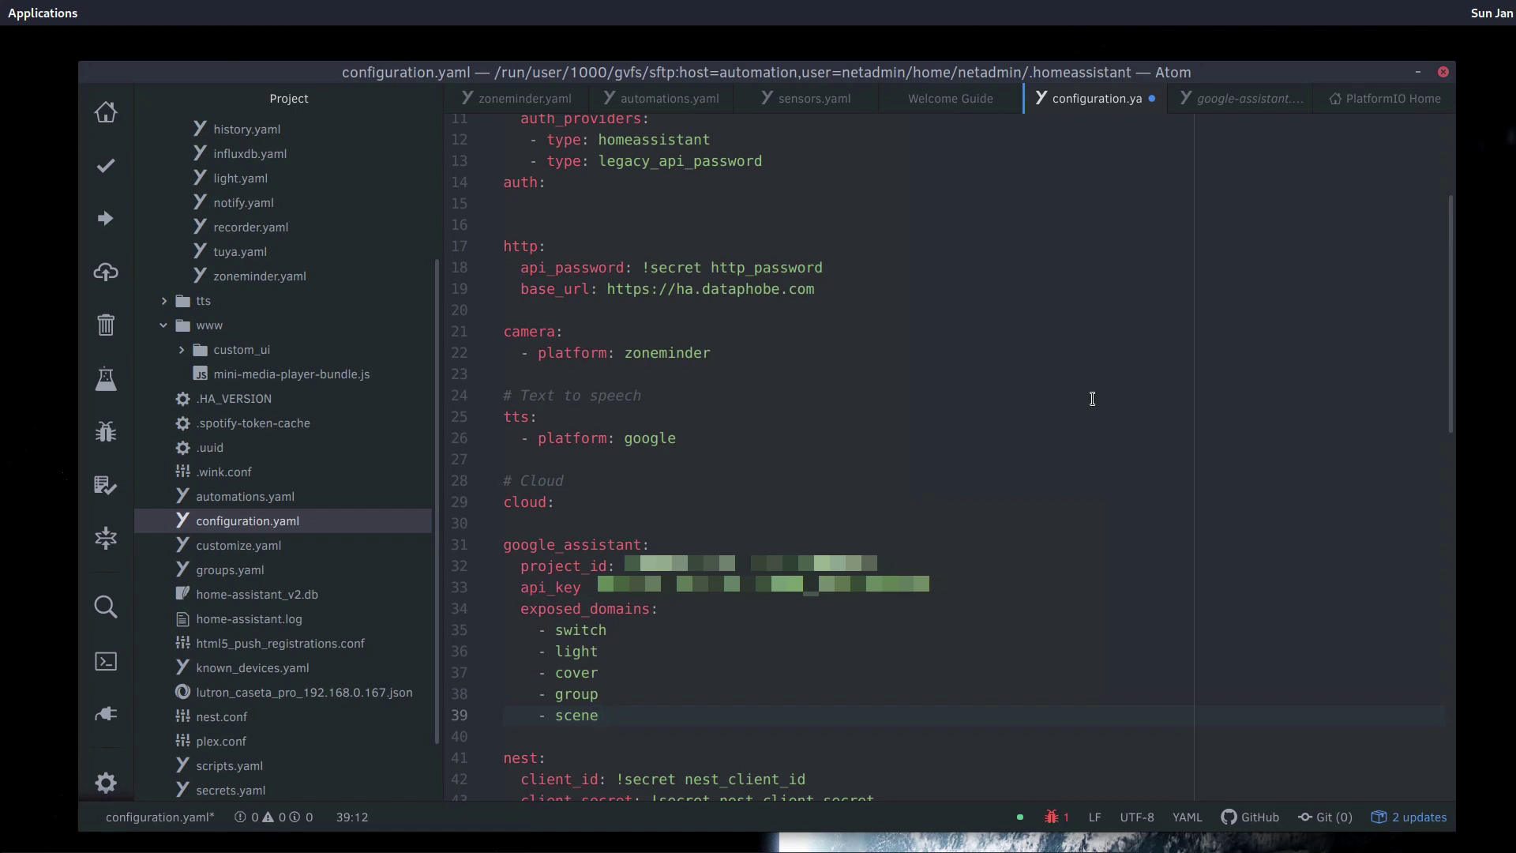
{"action": "key", "text": "Return"}
{"action": "left_click", "coordinate": [521, 736]}
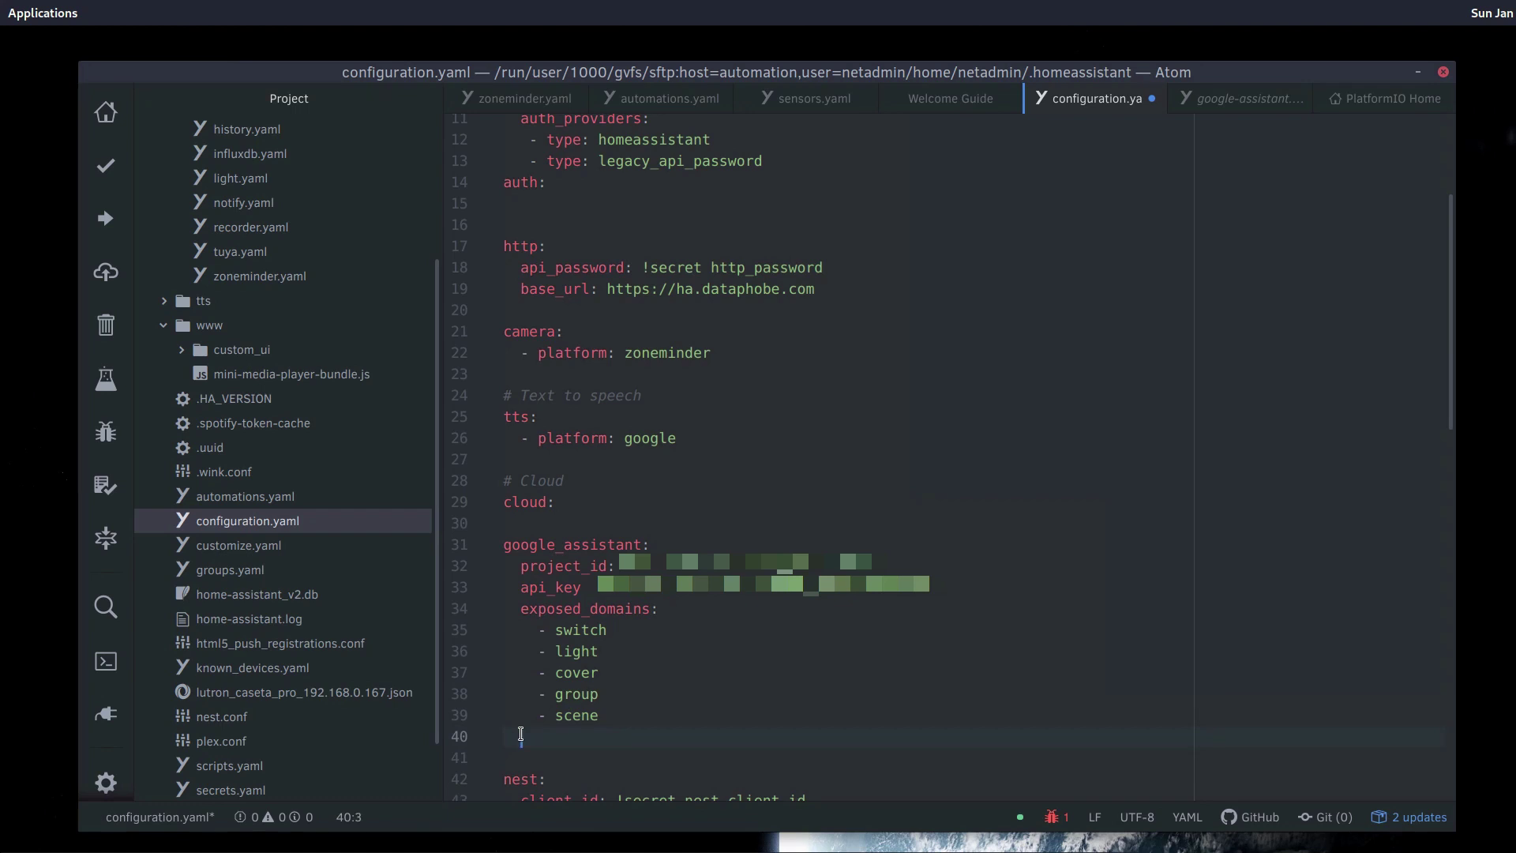
{"action": "key", "text": "ctrl+v"}
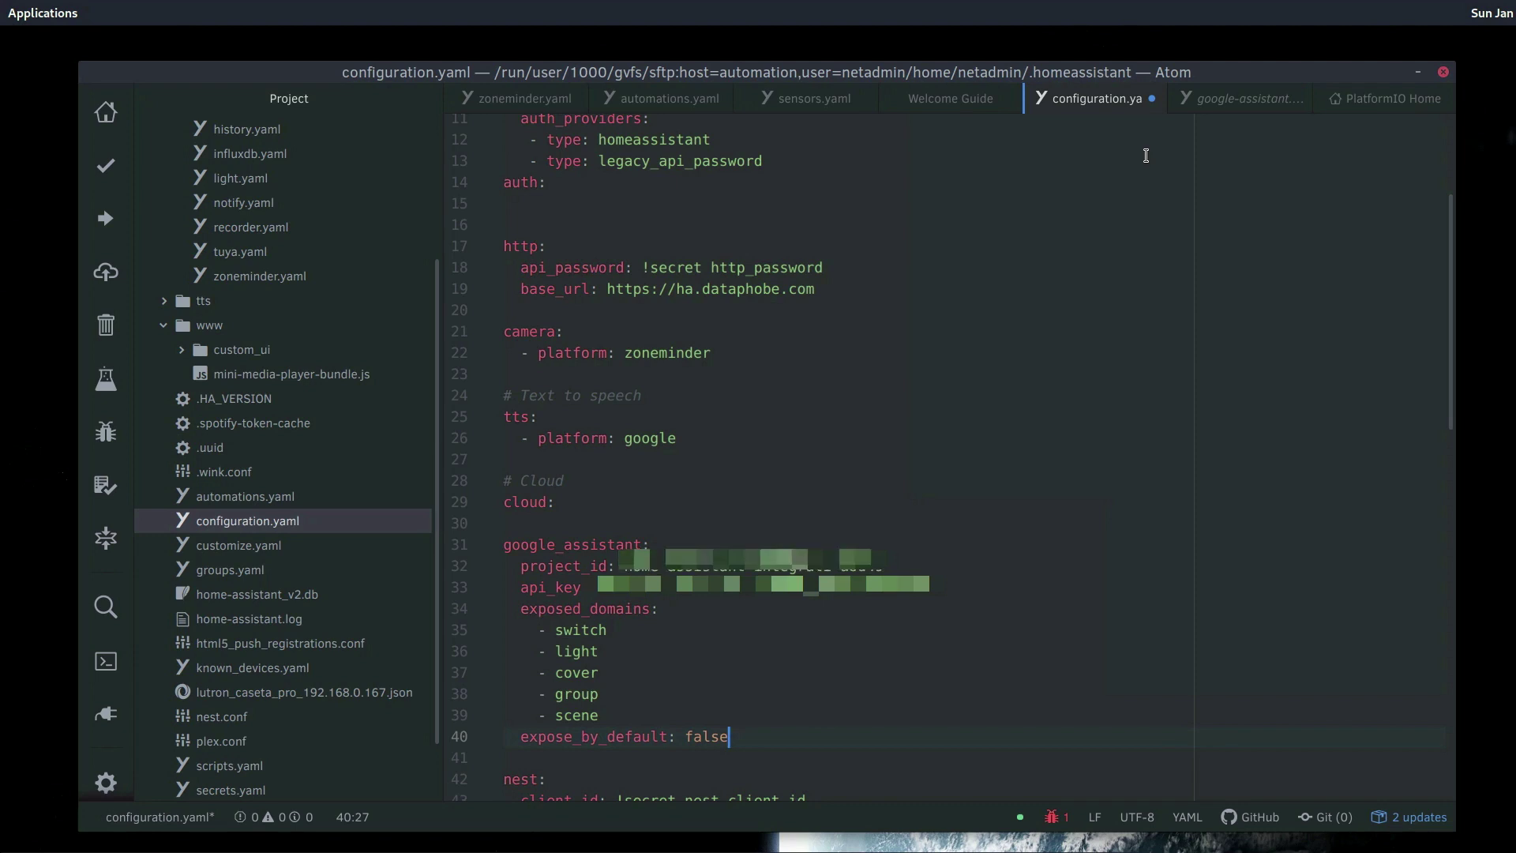
Step: Paste an entity_config block exposing light.kitchen_lights as Kitchen Prep Lights in room Kitchen
{"action": "key", "text": "ctrl+v"}
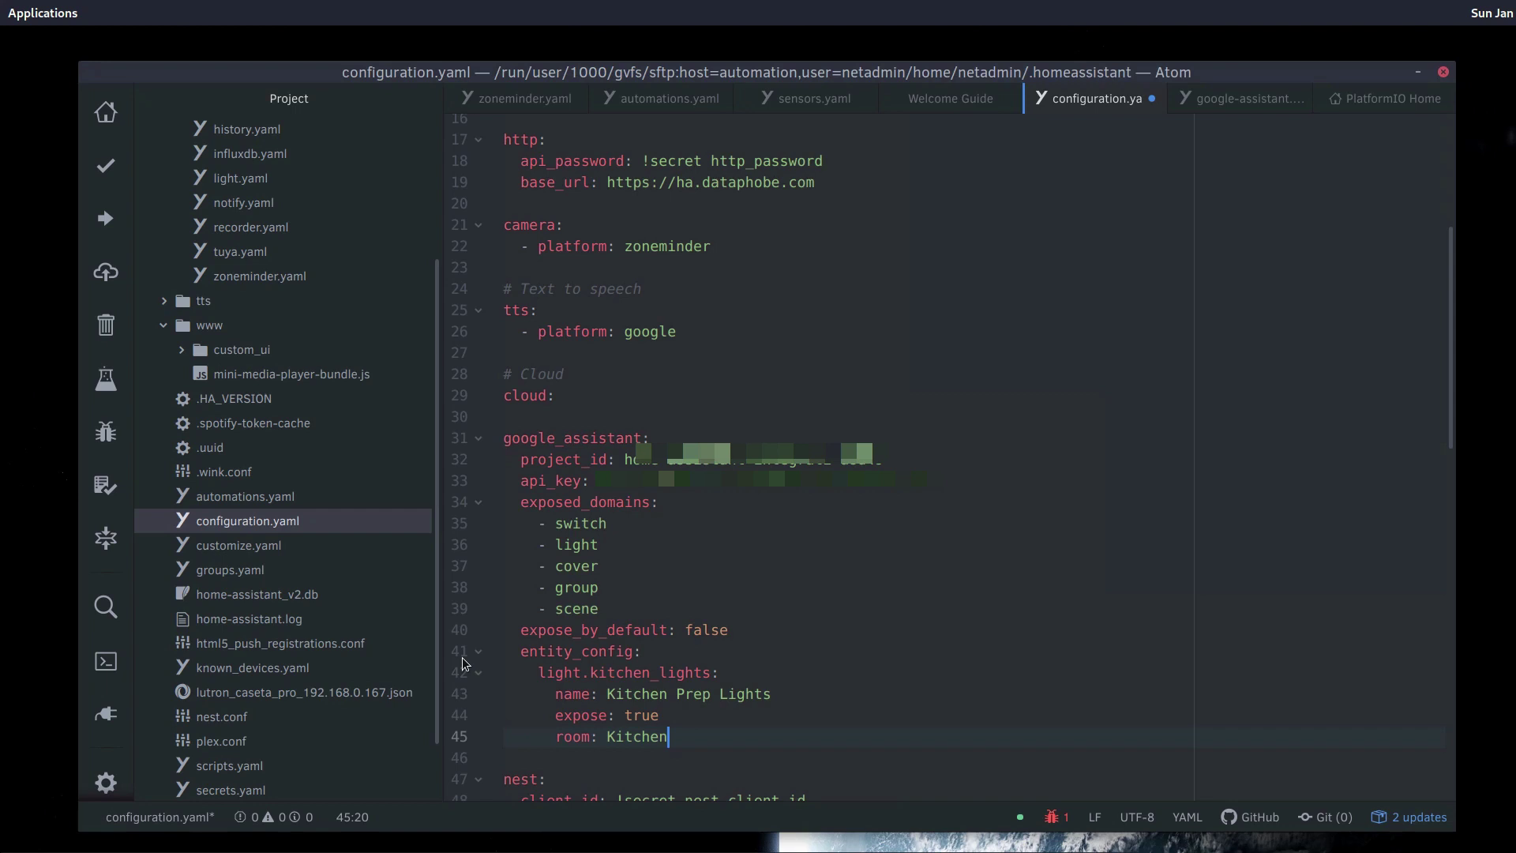
Step: Delete the entity_config block and change expose_by_default from false to true
{"action": "key", "text": "shift+Up"}
{"action": "key", "text": "shift+Up"}
{"action": "key", "text": "shift+Up"}
{"action": "key", "text": "shift+Up"}
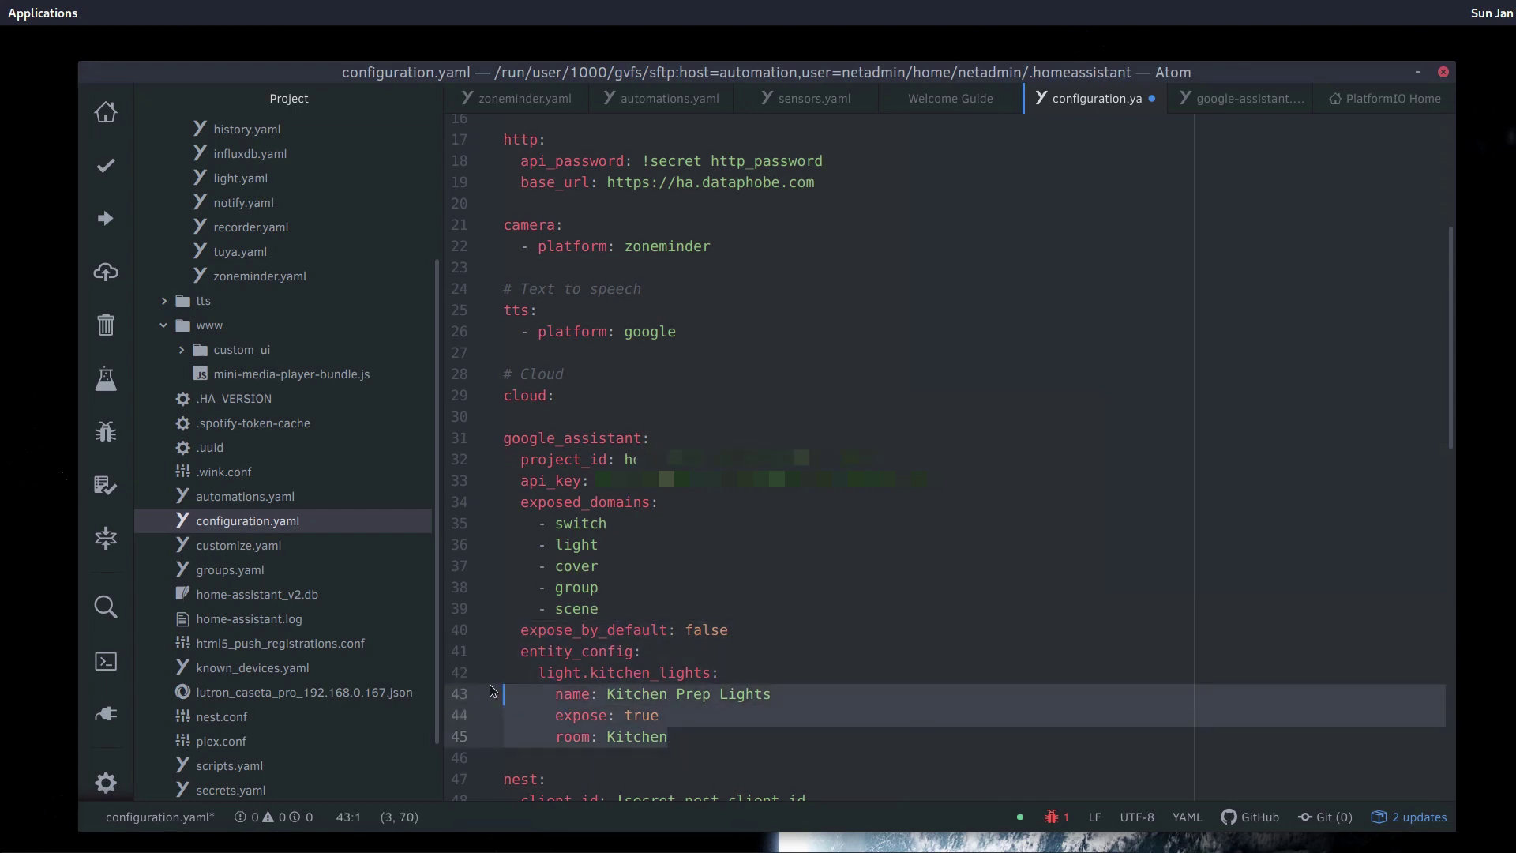
{"action": "key", "text": "shift+Home"}
{"action": "key", "text": "shift+Home"}
{"action": "key", "text": "BackSpace"}
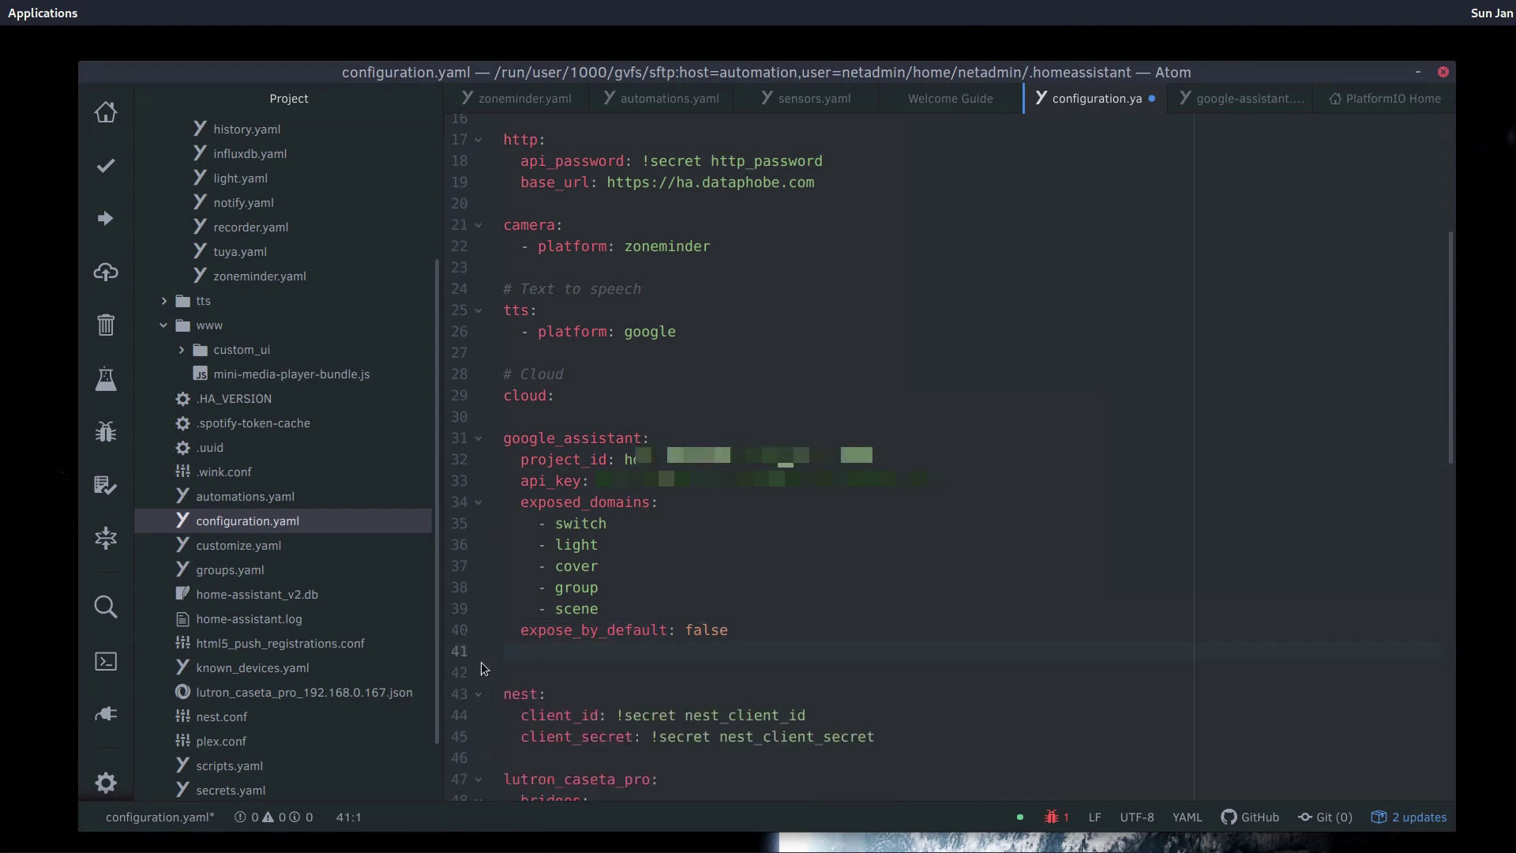
{"action": "left_click_drag", "start_coordinate": [684, 632], "coordinate": [738, 631]}
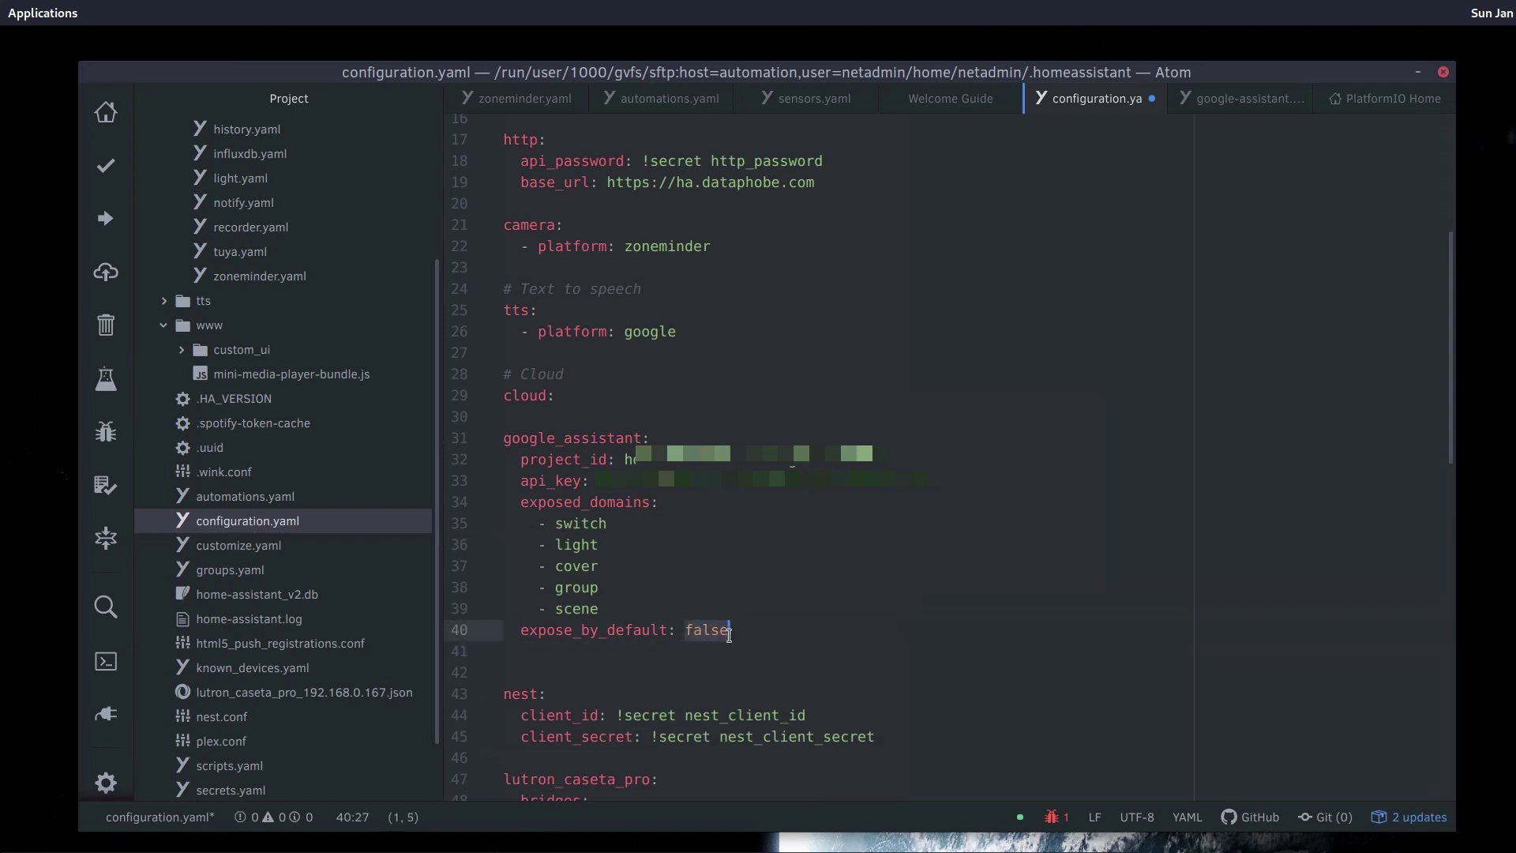
{"action": "type", "text": "true"}
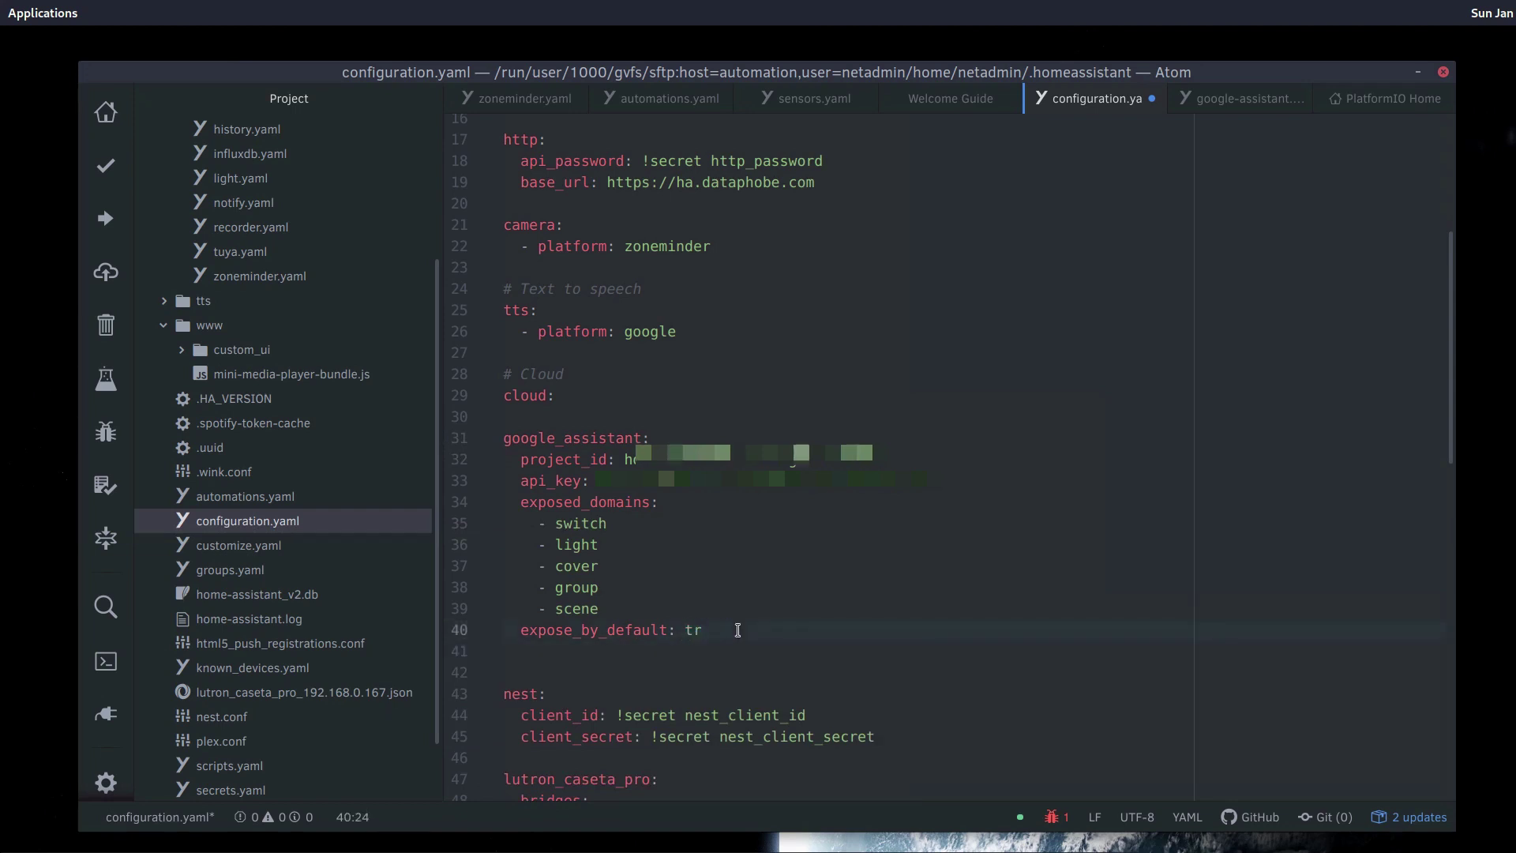
{"action": "key", "text": "Escape"}
{"action": "key", "text": "Up"}
{"action": "key", "text": "Up"}
{"action": "key", "text": "Up"}
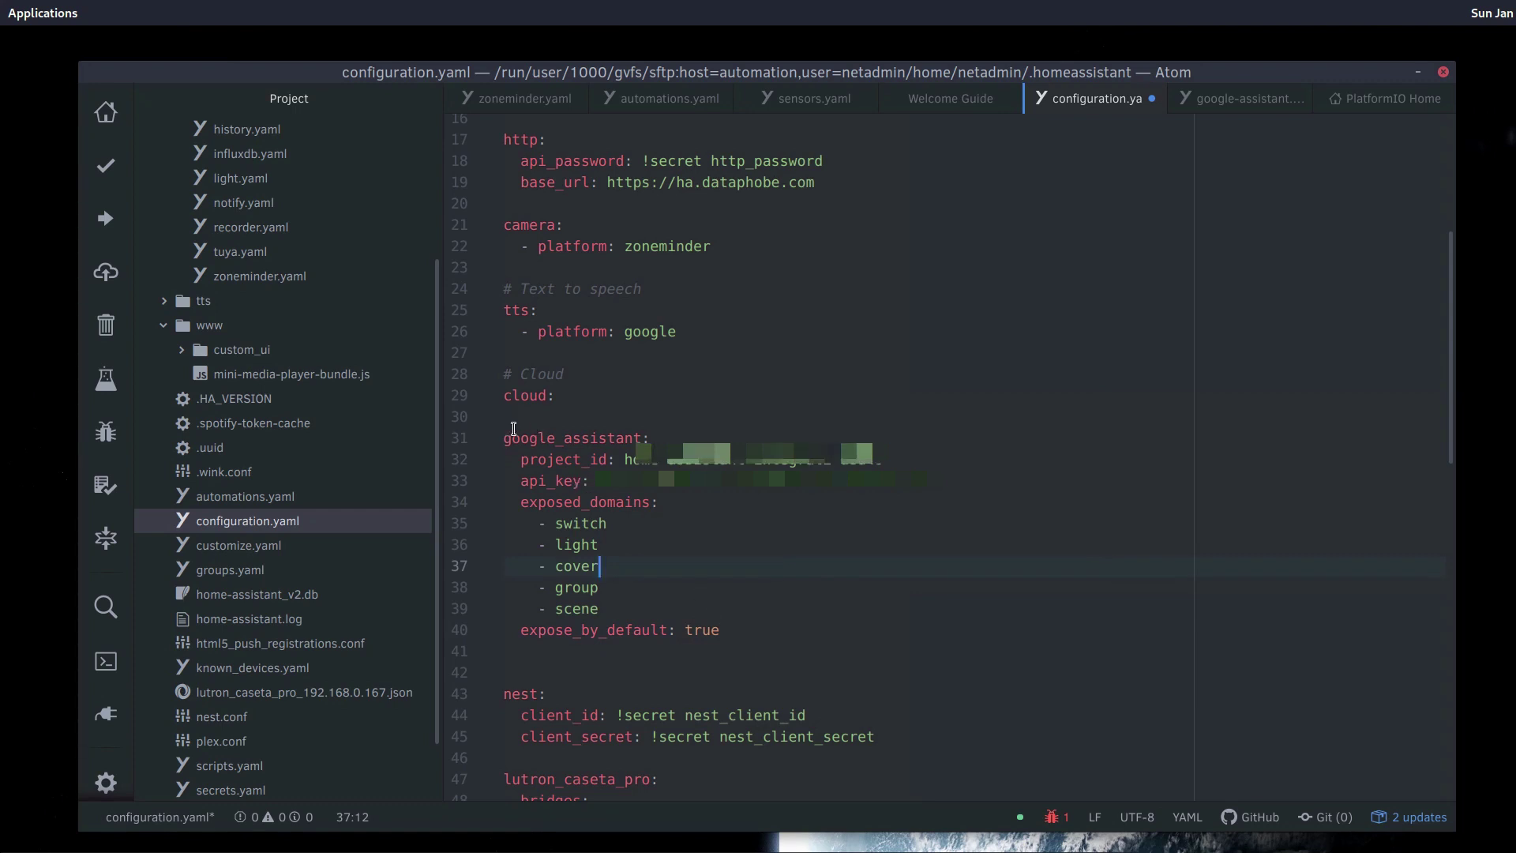
Step: Review the google_assistant section against the Google Assistant documentation
{"action": "left_click_drag", "start_coordinate": [530, 425], "coordinate": [738, 624]}
{"action": "left_click", "coordinate": [738, 624]}
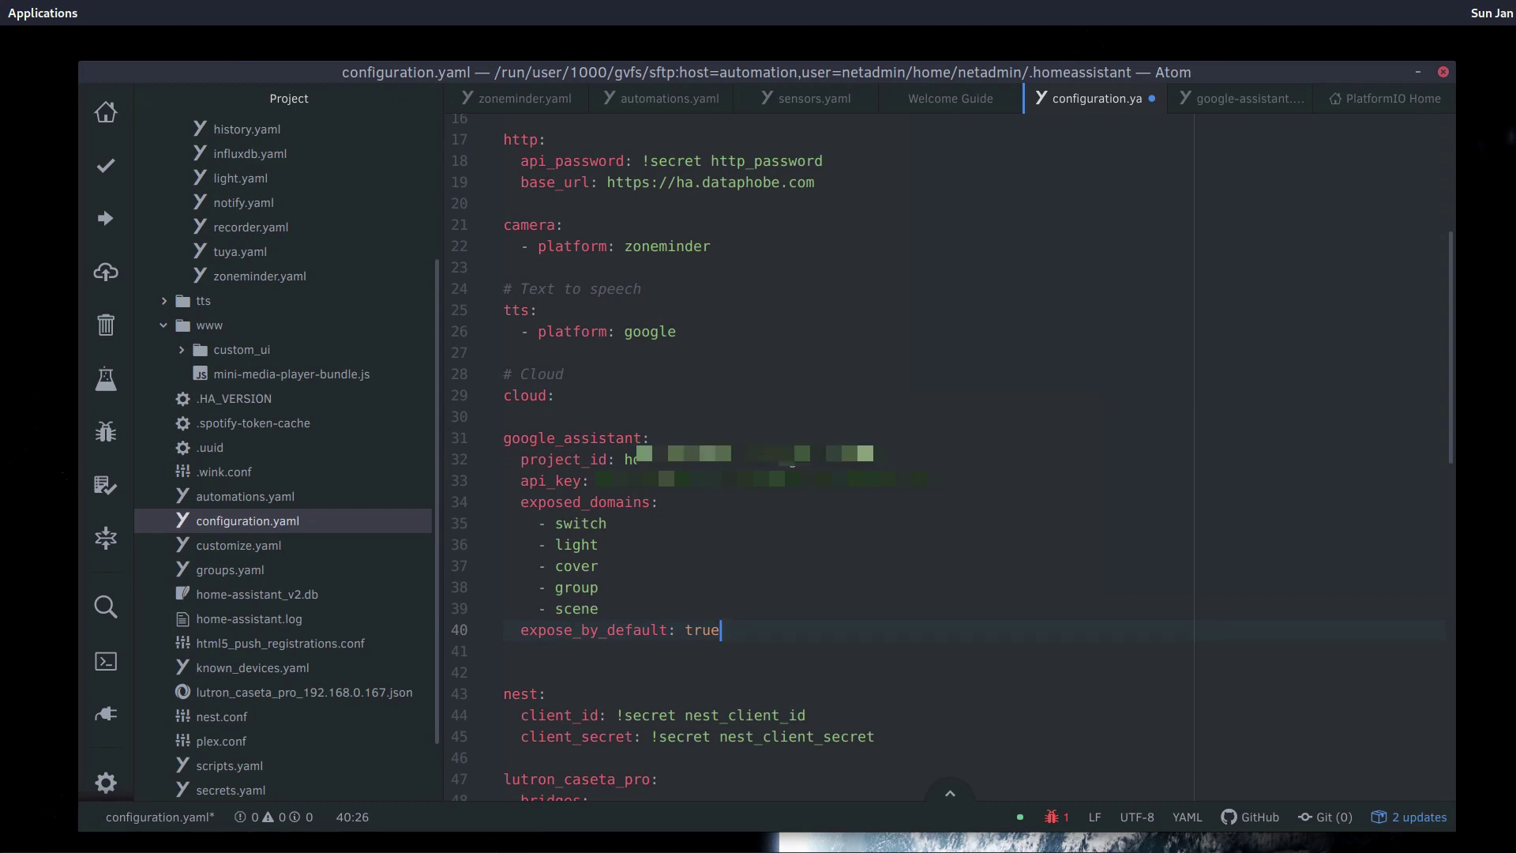
{"action": "key", "text": "alt+Tab"}
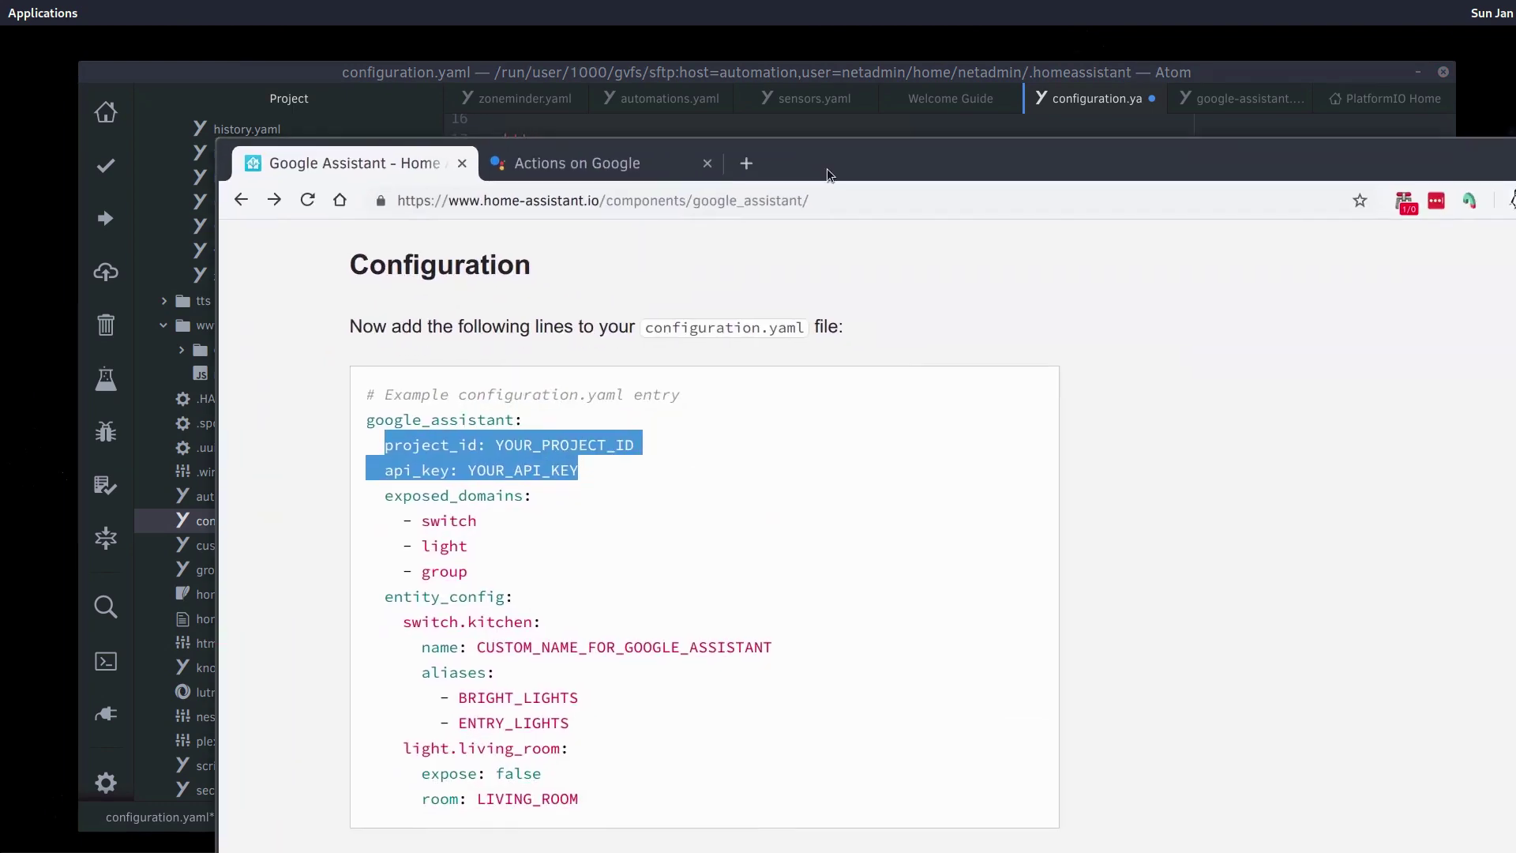
{"action": "scroll", "coordinate": [886, 582], "scroll_direction": "up", "scroll_amount": 4}
{"action": "scroll", "coordinate": [885, 581], "scroll_direction": "down", "scroll_amount": 5}
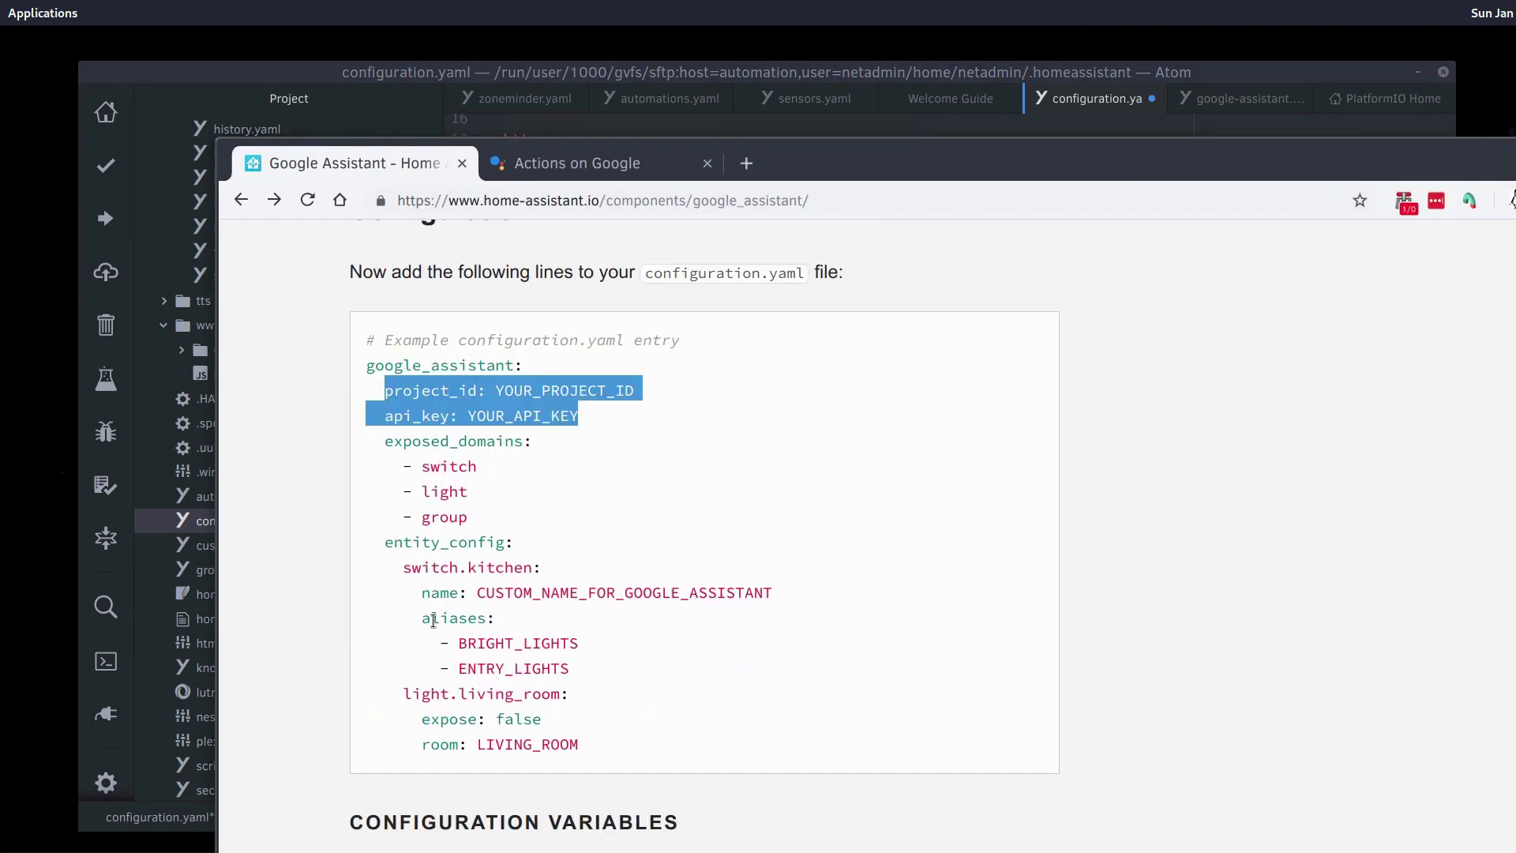
{"action": "key", "text": "alt+Tab"}
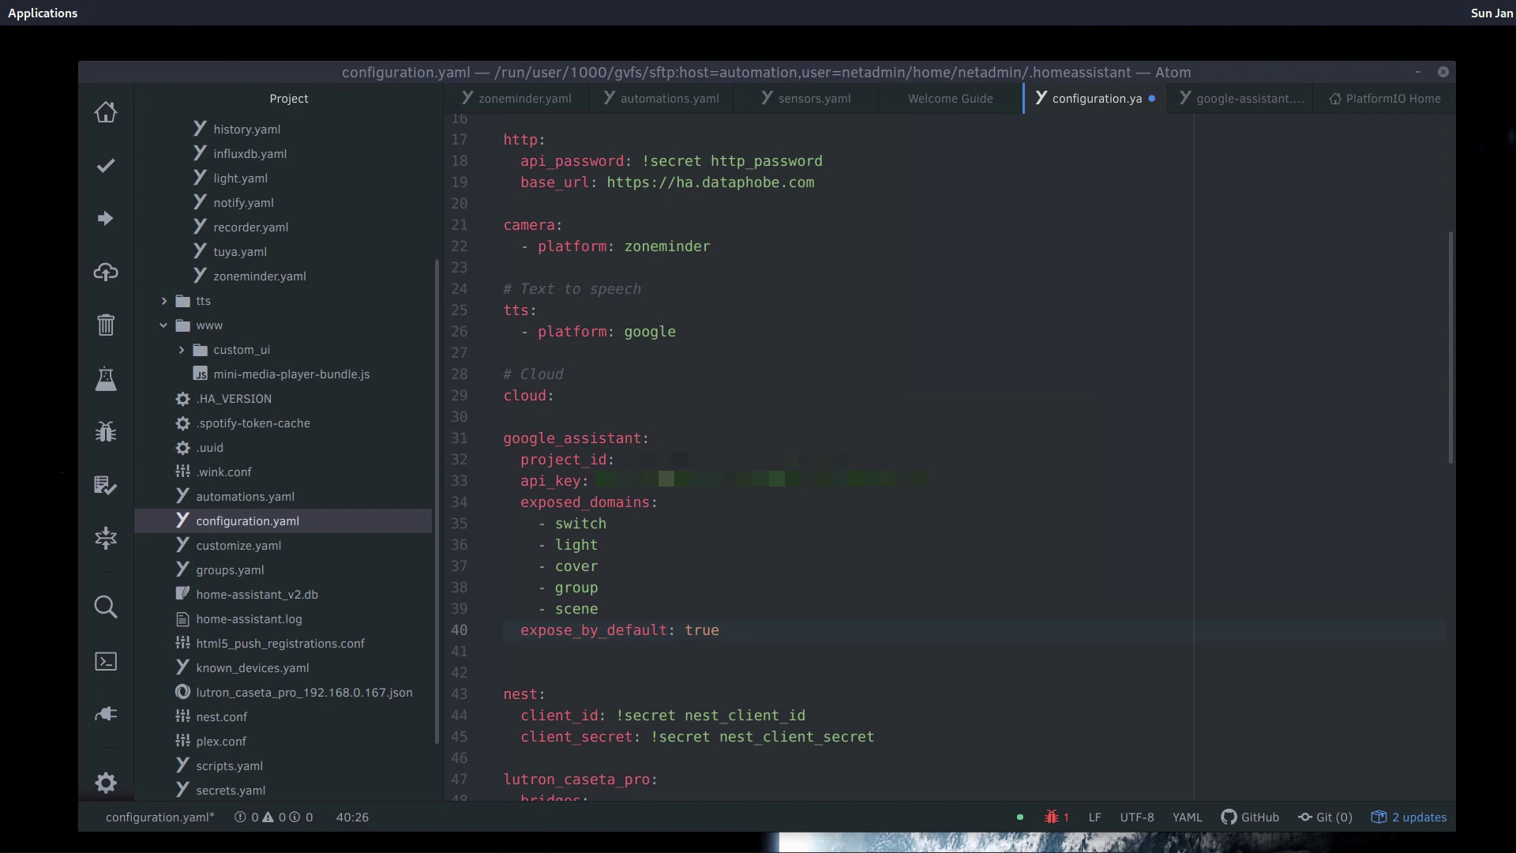
Step: Restart Home Assistant with 'sudo systemctl restart hass' and bring the Pixel 2 XL mirror into view
{"action": "key", "text": "ctrl+alt+t"}
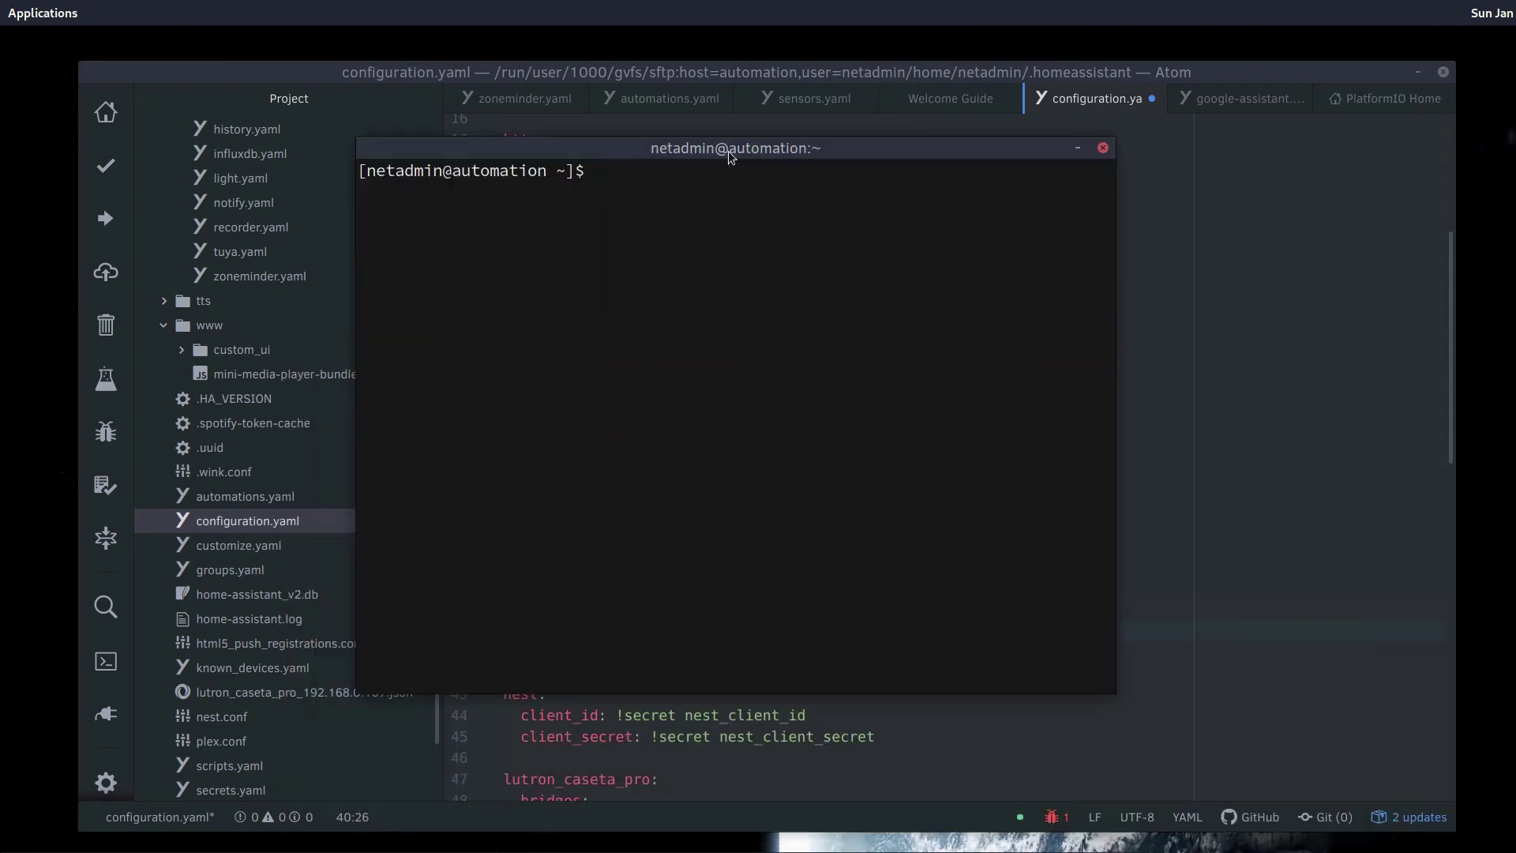
{"action": "type", "text": "sudo systemctl restart hass"}
{"action": "key", "text": "Return"}
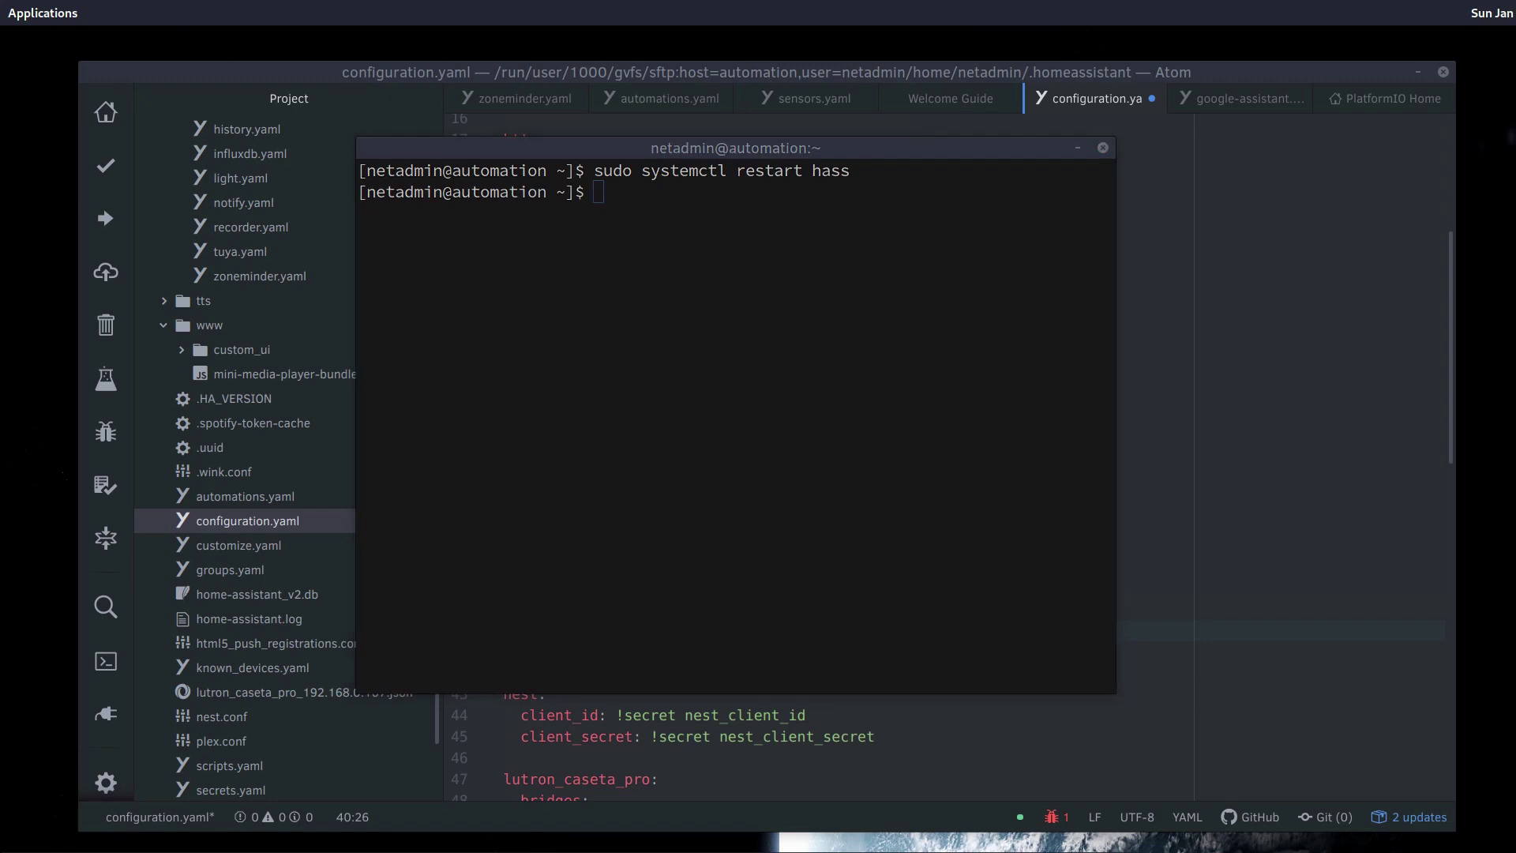
{"action": "left_click_drag", "start_coordinate": [1092, 399], "coordinate": [917, 339]}
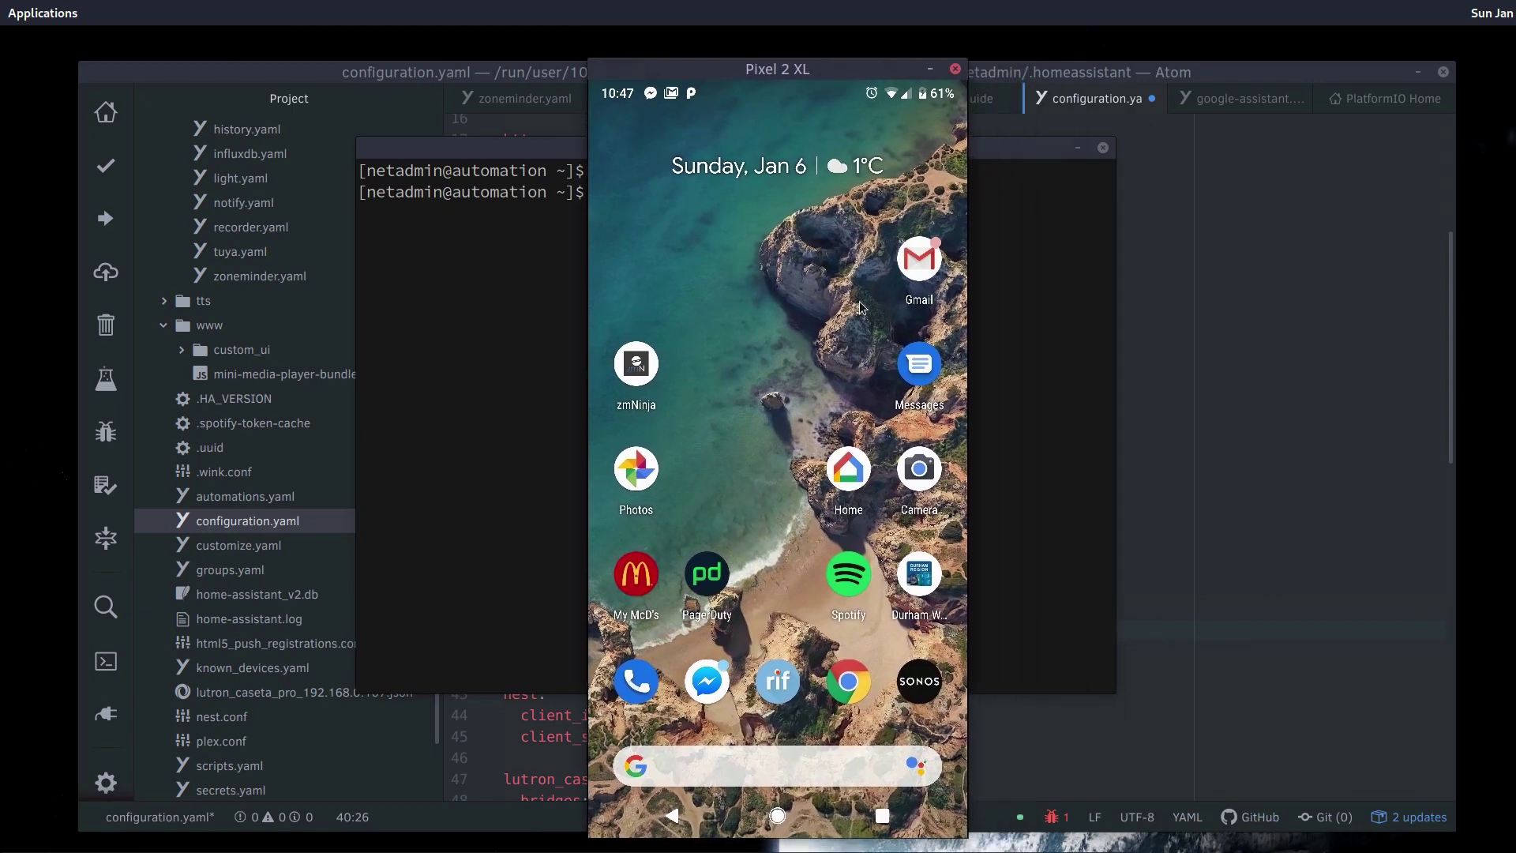
Step: In Google Home's Assistant Home control settings, add the '[test] my test app' service
{"action": "left_click", "coordinate": [848, 474]}
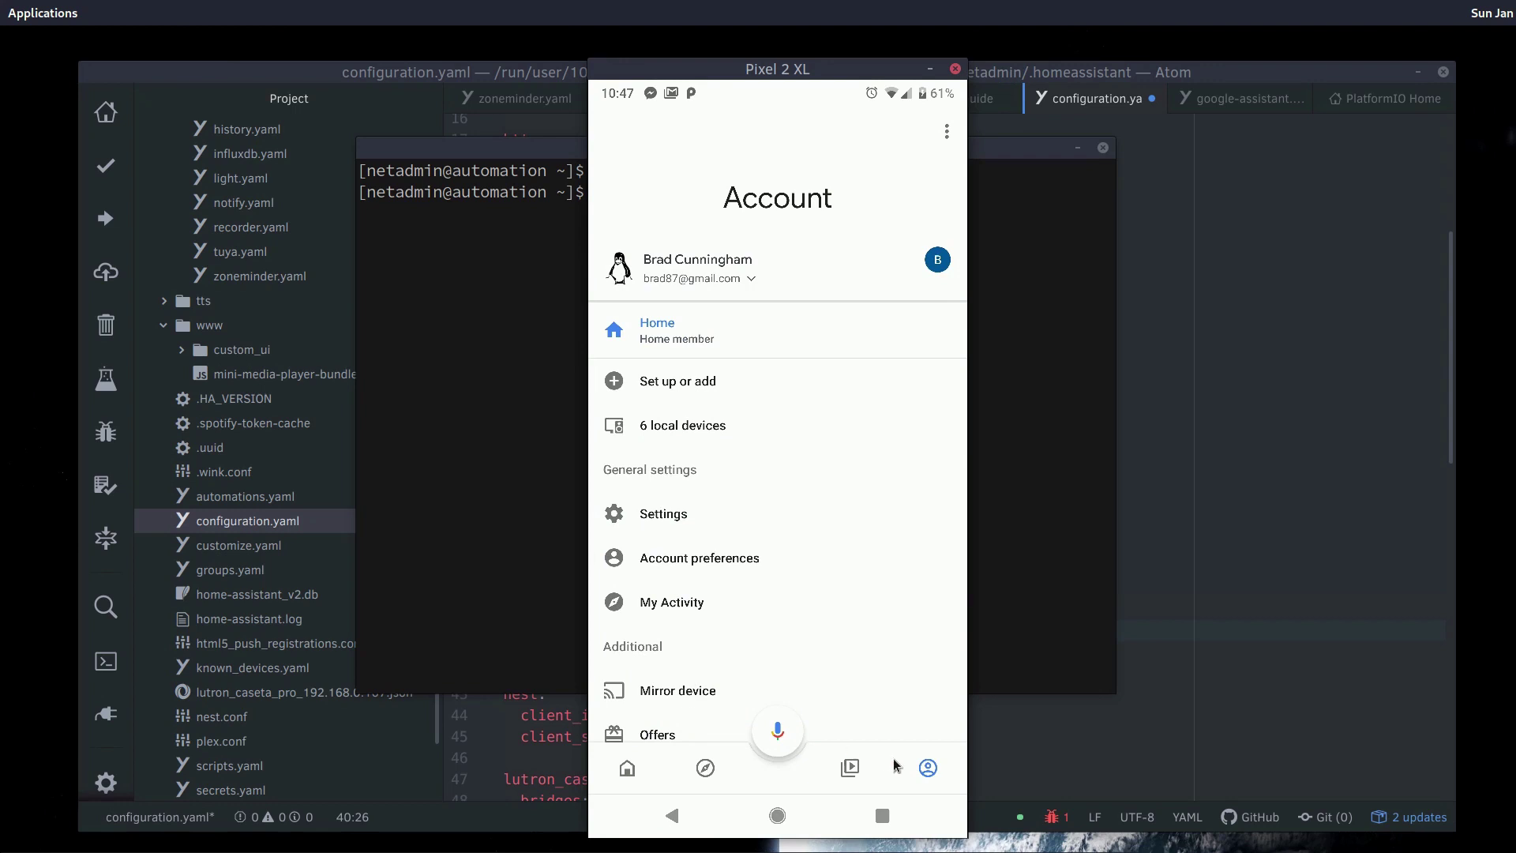
{"action": "left_click", "coordinate": [930, 773]}
{"action": "left_click", "coordinate": [661, 517]}
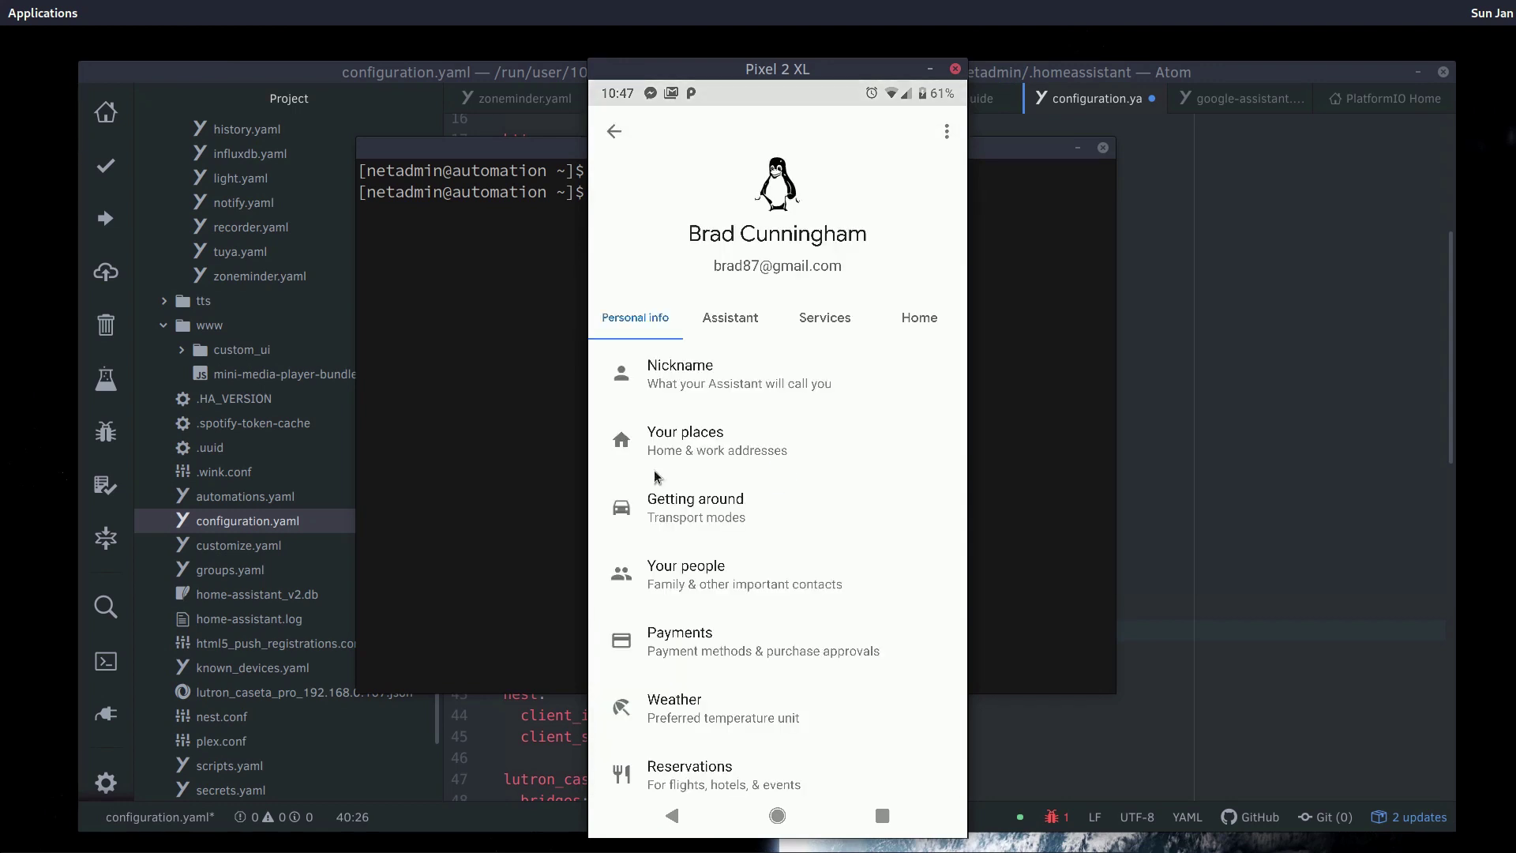
{"action": "left_click", "coordinate": [728, 332]}
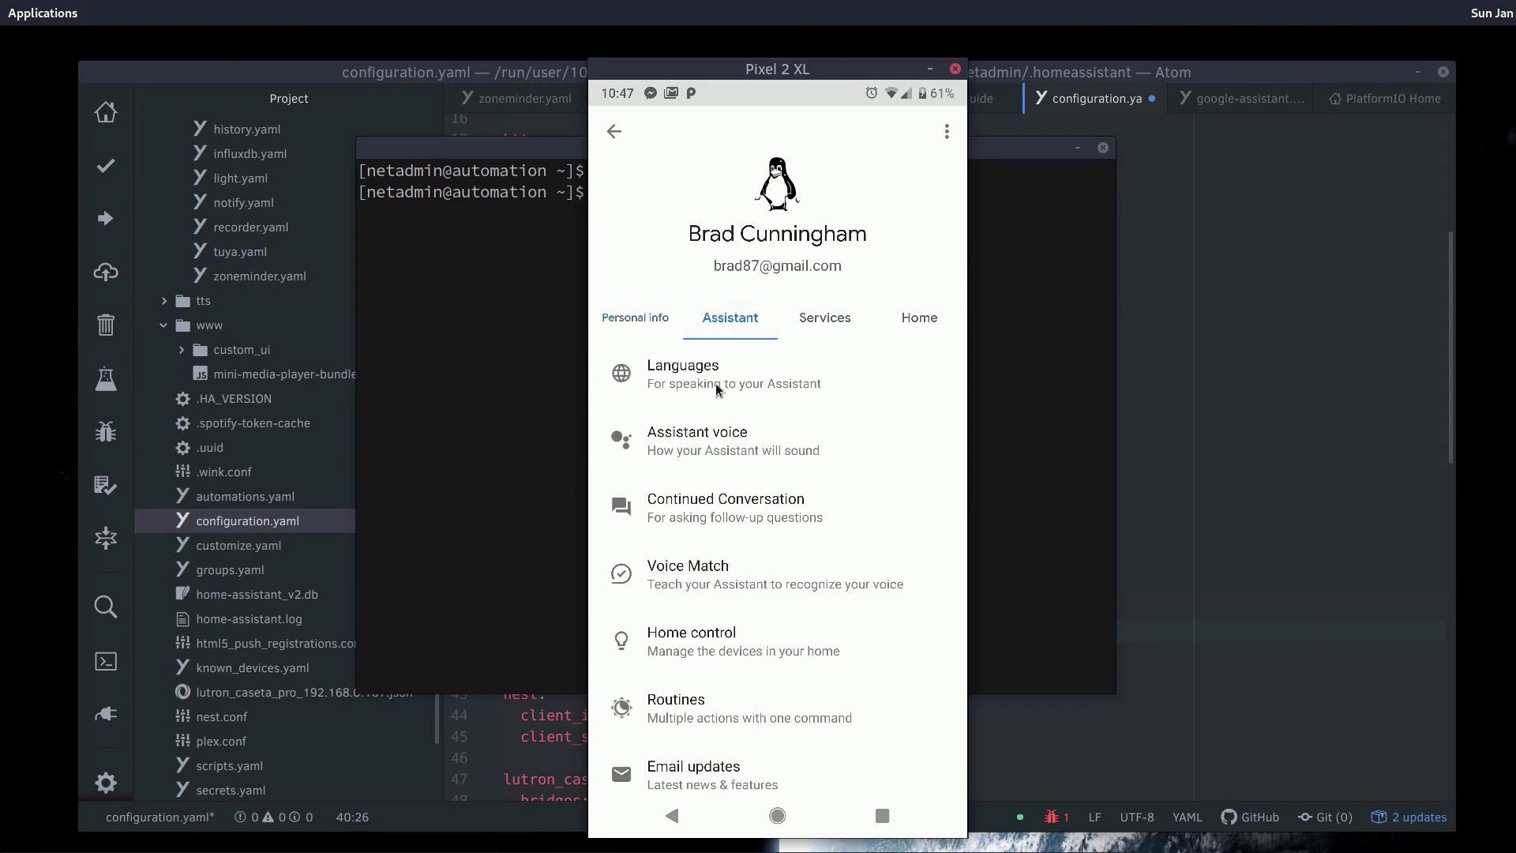
{"action": "left_click", "coordinate": [663, 632]}
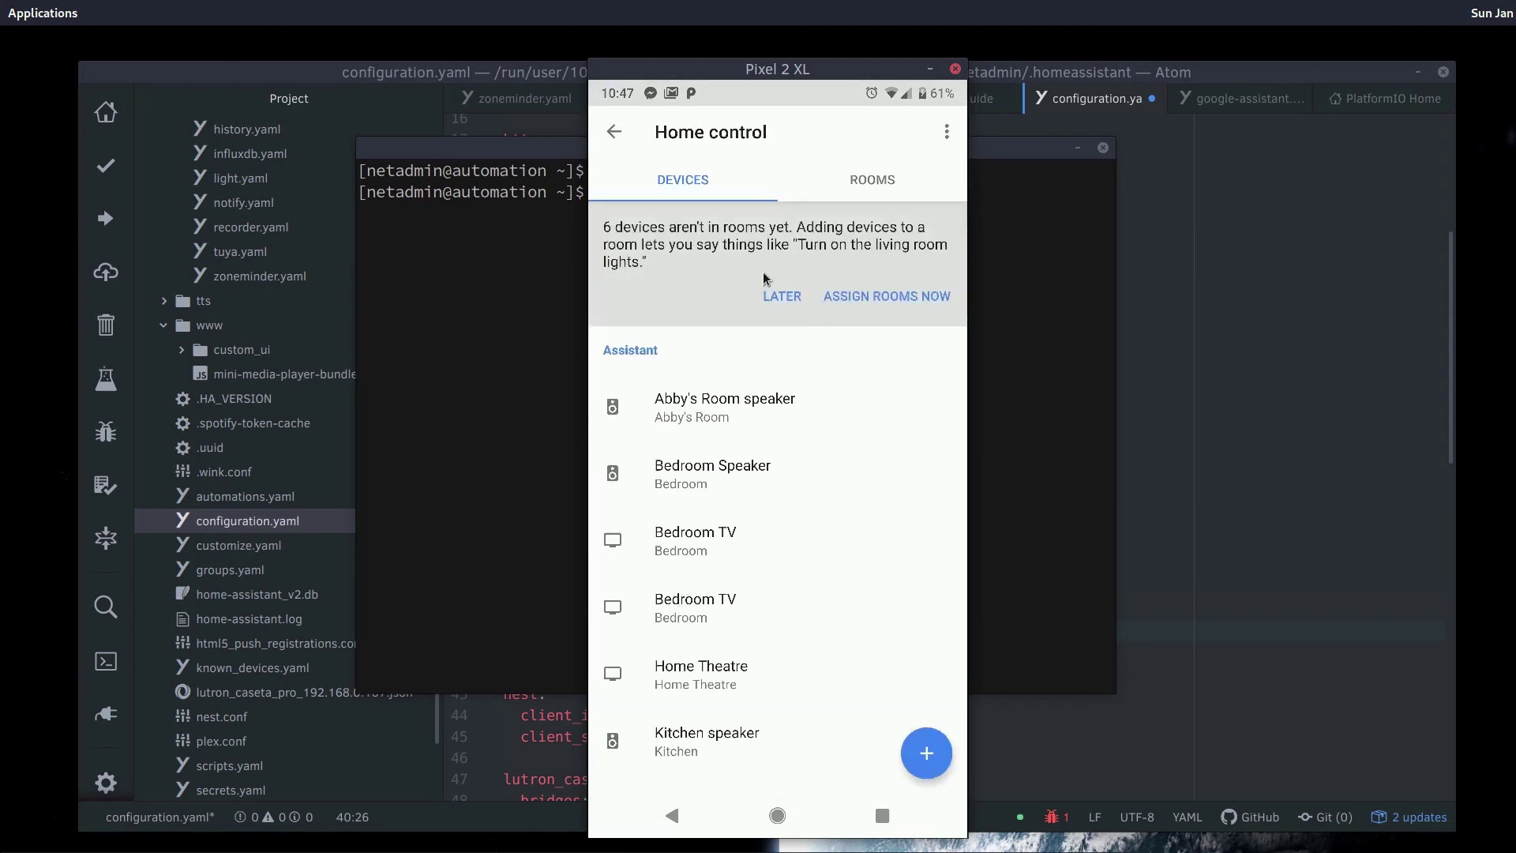
{"action": "left_click", "coordinate": [925, 752]}
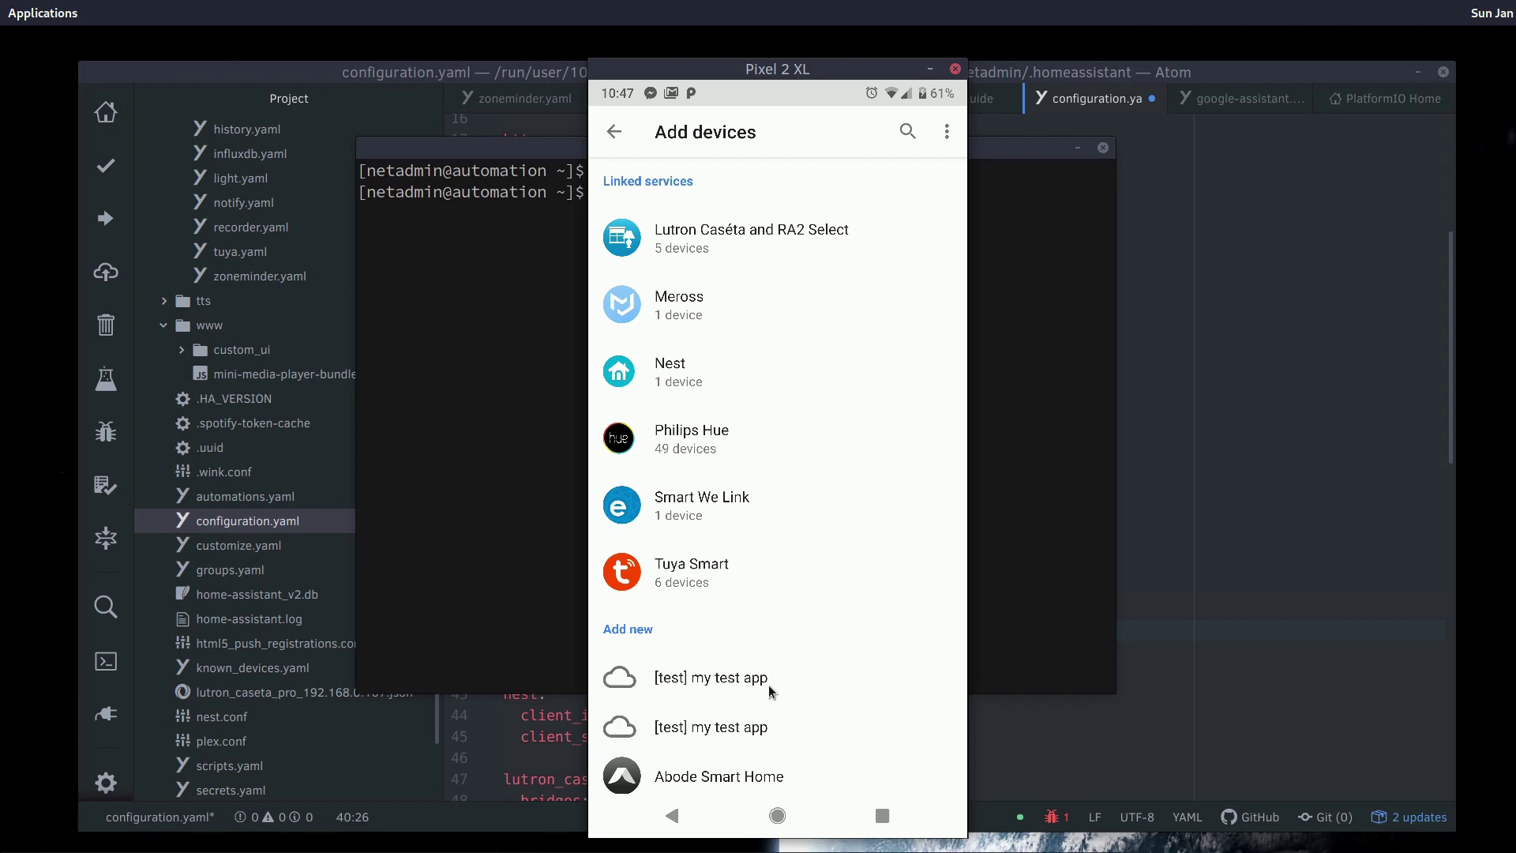
{"action": "left_click", "coordinate": [702, 726]}
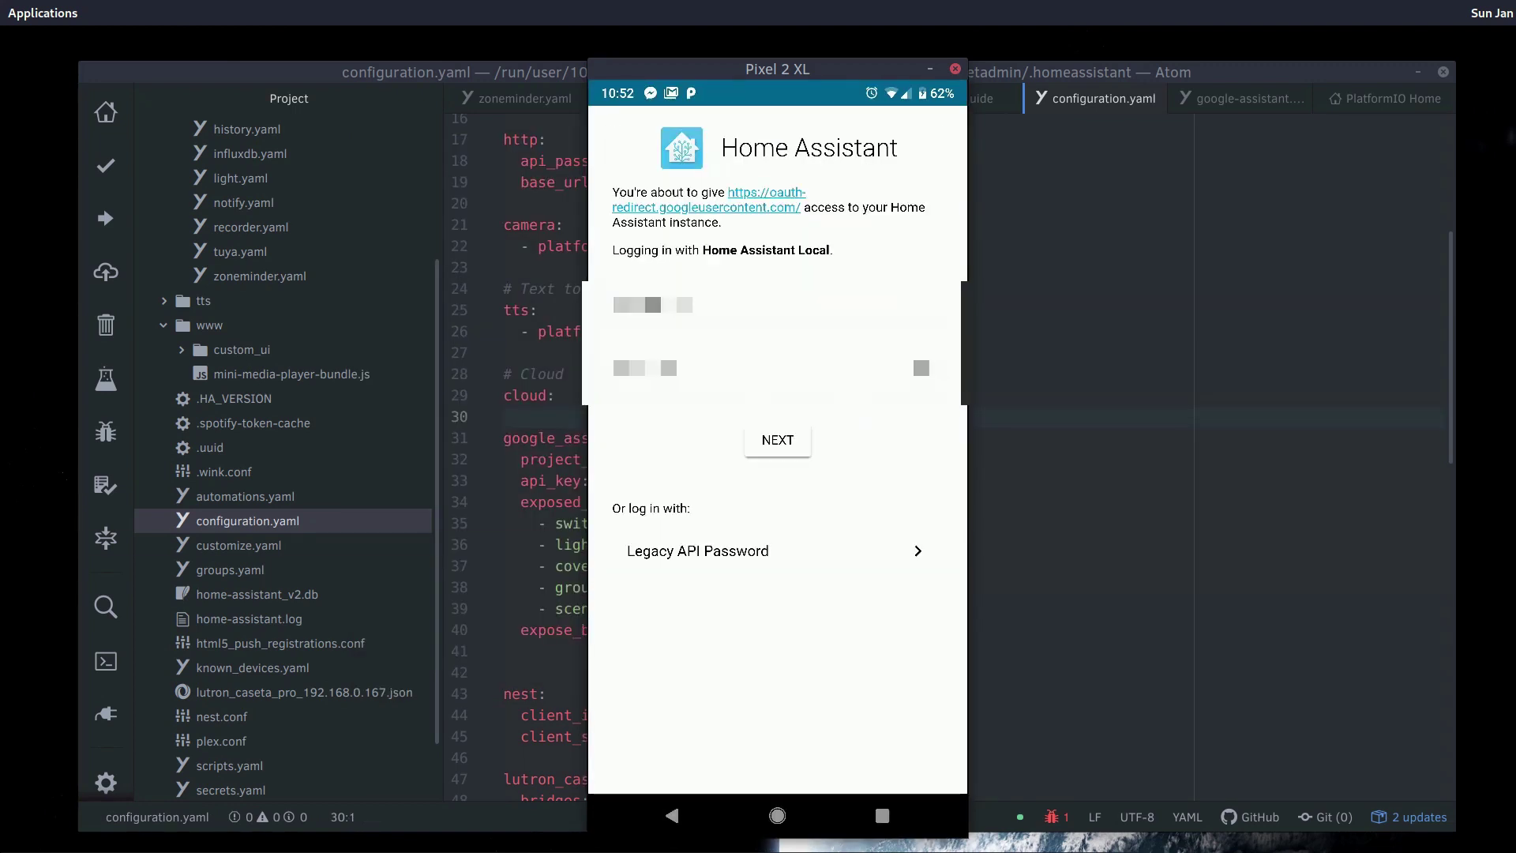
Step: Log in with the Home Assistant username and password to link the account
{"action": "type", "text": "brad"}
{"action": "key", "text": "Tab"}
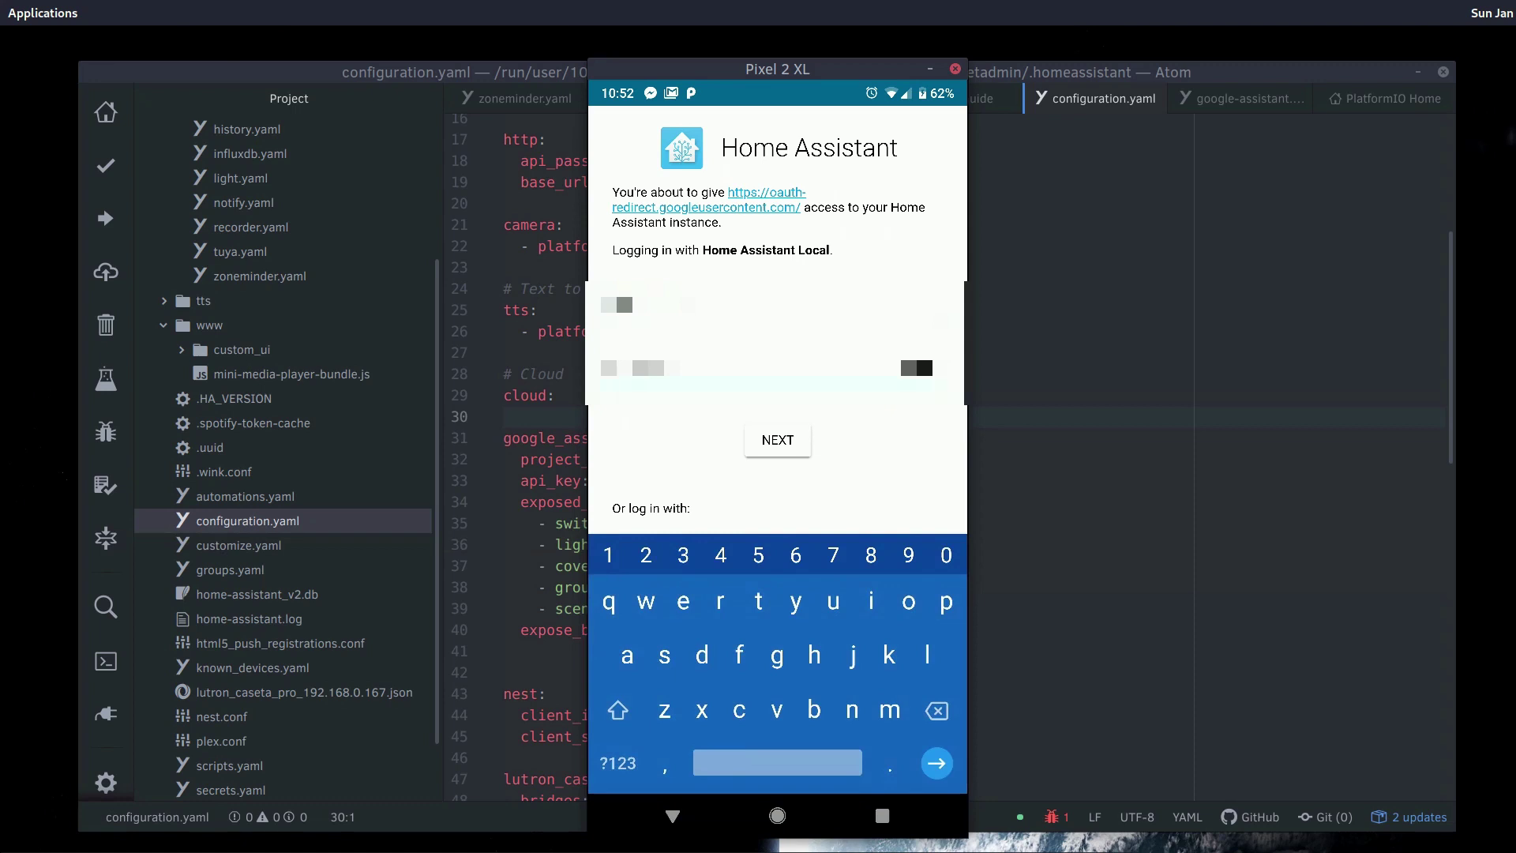
{"action": "key", "text": "Return"}
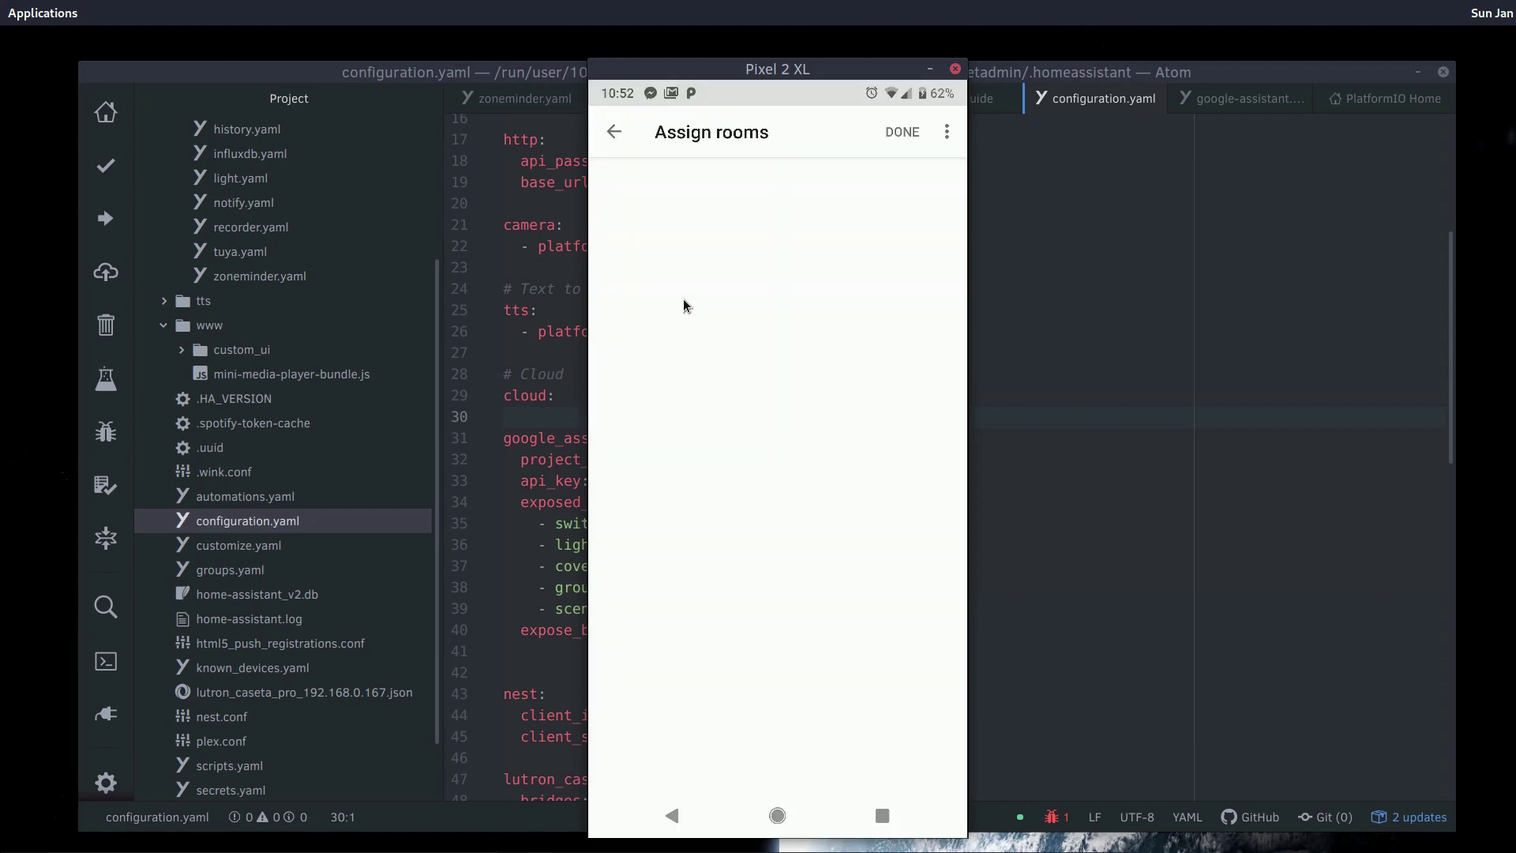
Step: Scroll the Assign rooms list to check the imported devices, including Kitchen Prep Lights
{"action": "scroll", "coordinate": [684, 305], "scroll_direction": "down", "scroll_amount": 2}
{"action": "scroll", "coordinate": [685, 305], "scroll_direction": "down", "scroll_amount": 6}
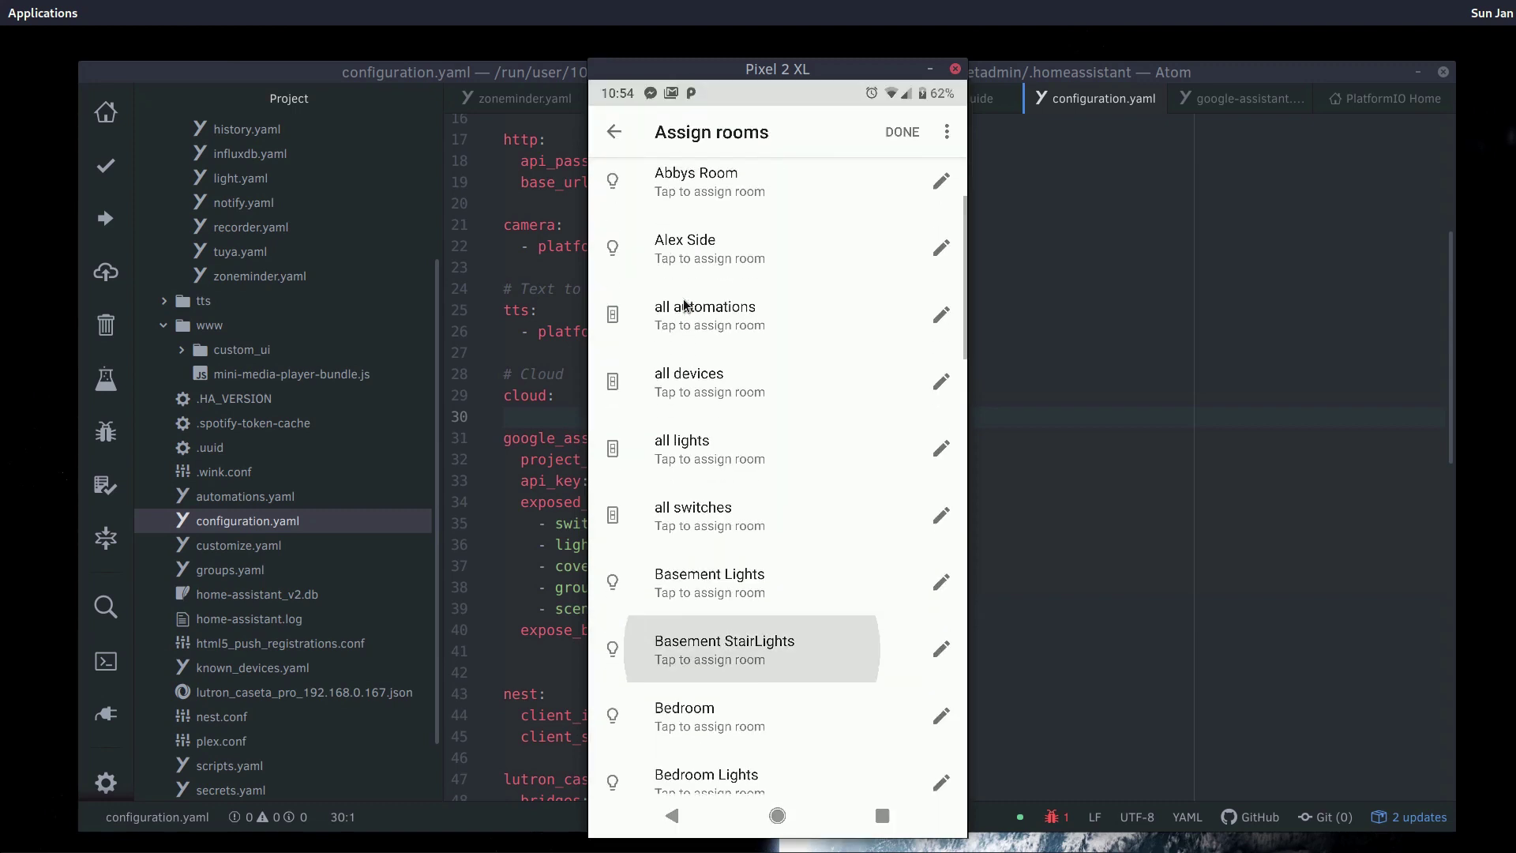
{"action": "scroll", "coordinate": [685, 305], "scroll_direction": "down", "scroll_amount": 15}
{"action": "scroll", "coordinate": [685, 305], "scroll_direction": "down", "scroll_amount": 2}
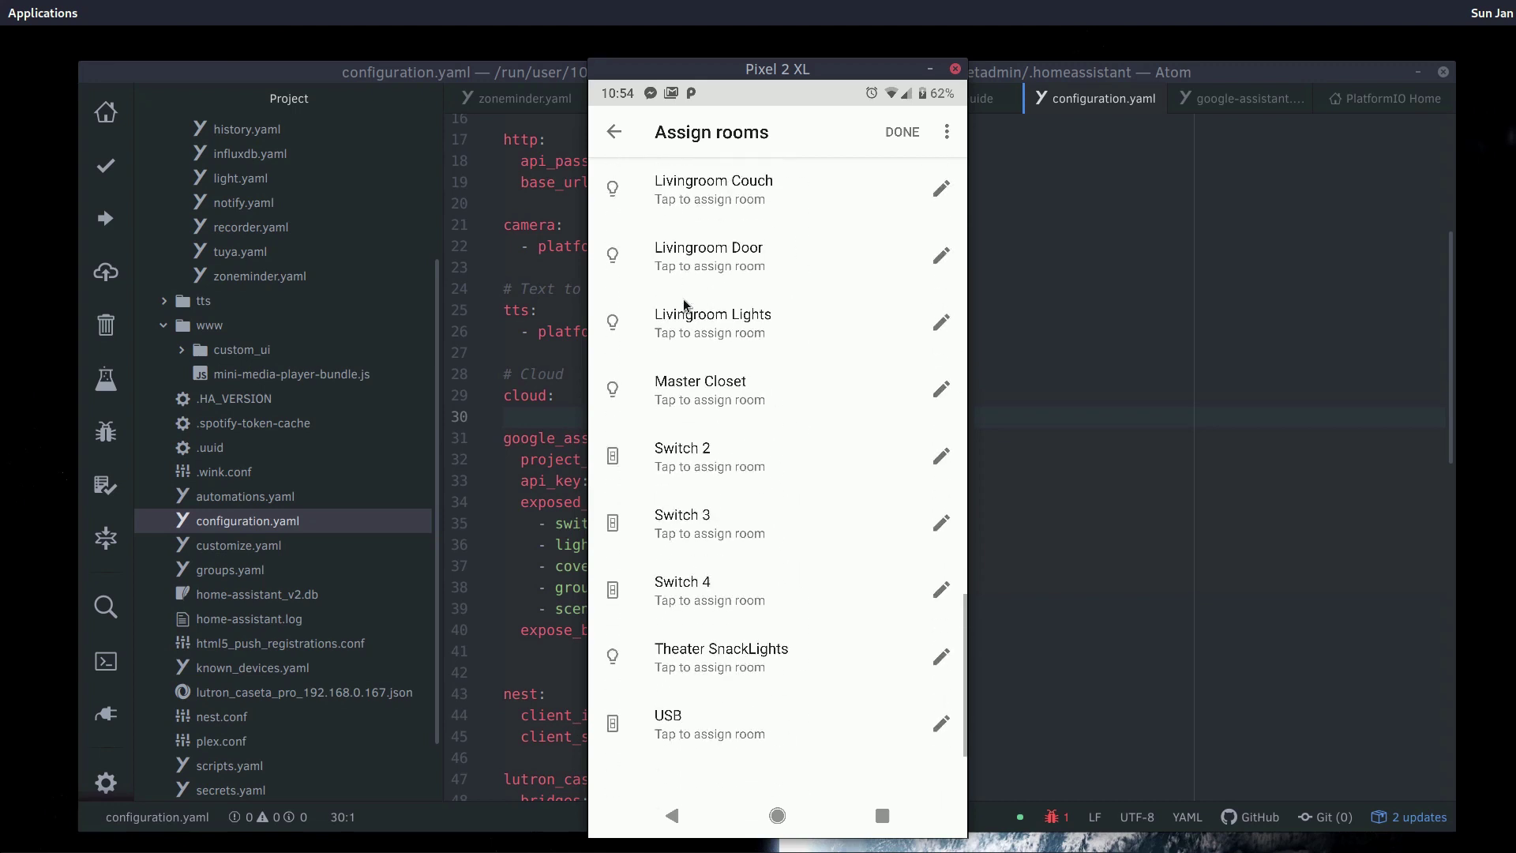
{"action": "scroll", "coordinate": [684, 305], "scroll_direction": "up", "scroll_amount": 5}
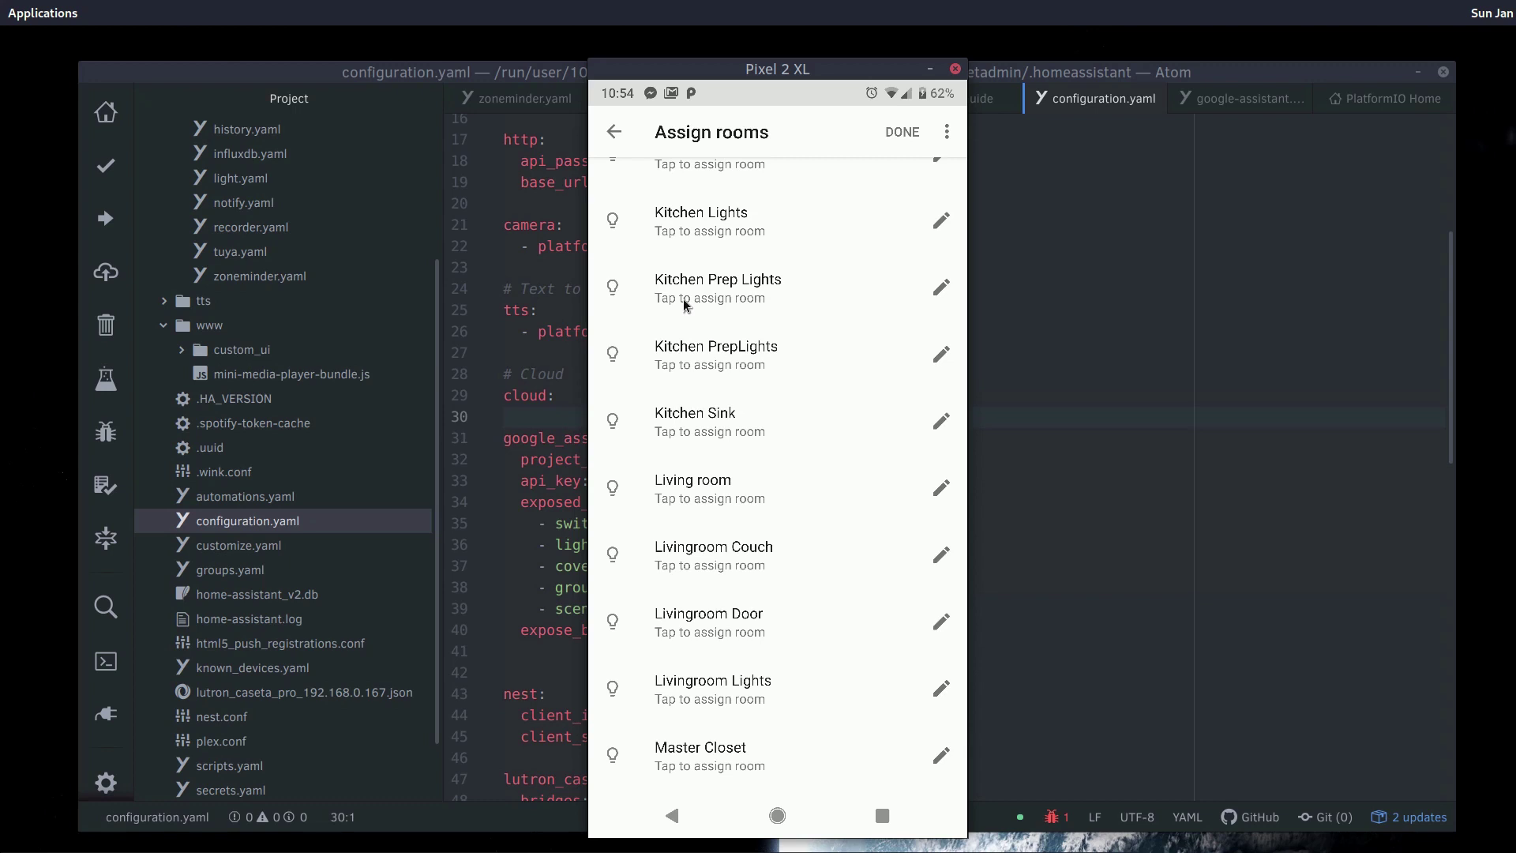